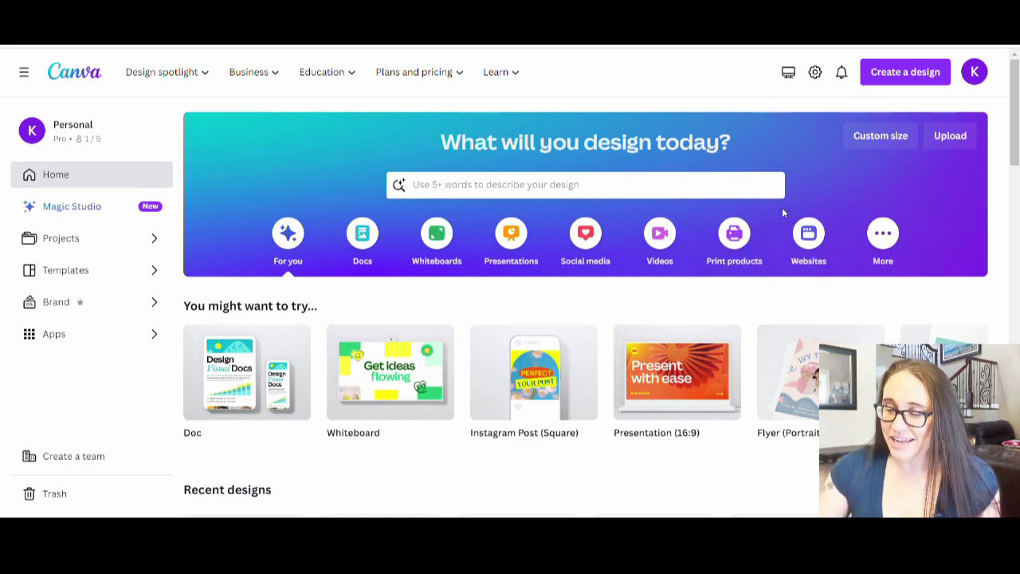
- Create a 4500 × 5400 px custom-size design and set its page background to black
click(879, 137)
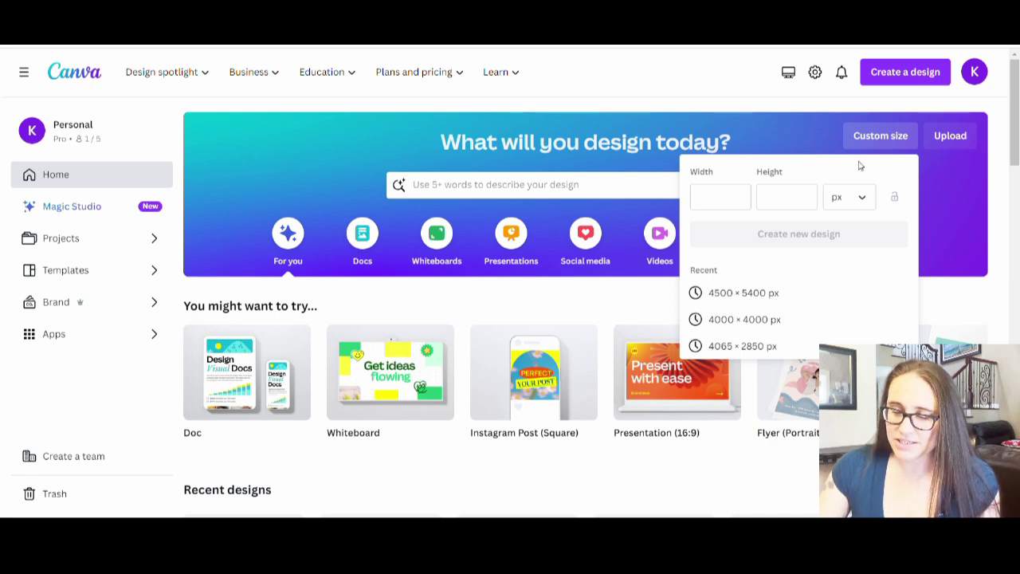
click(736, 293)
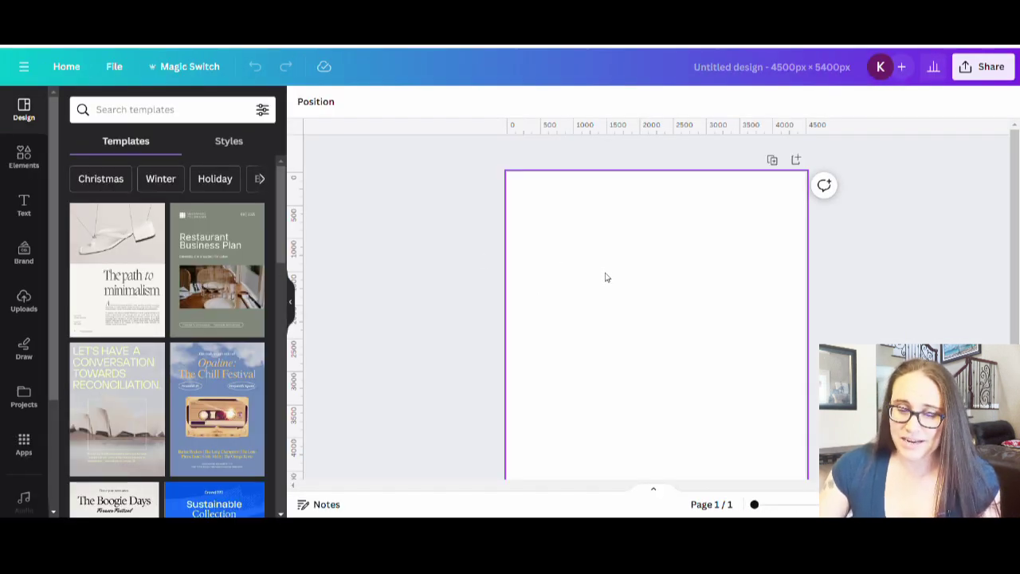
click(575, 255)
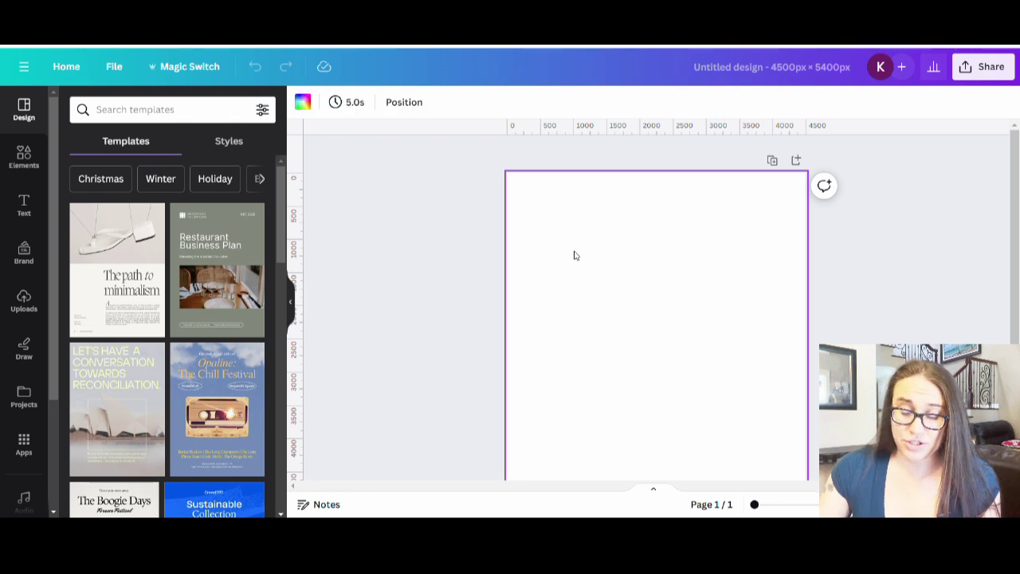
click(303, 102)
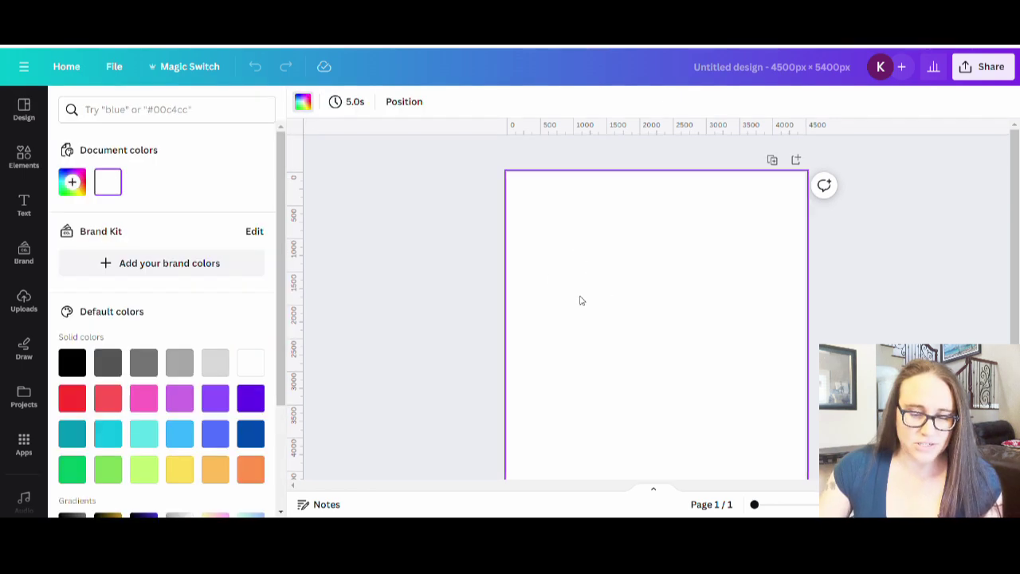
click(72, 362)
click(360, 294)
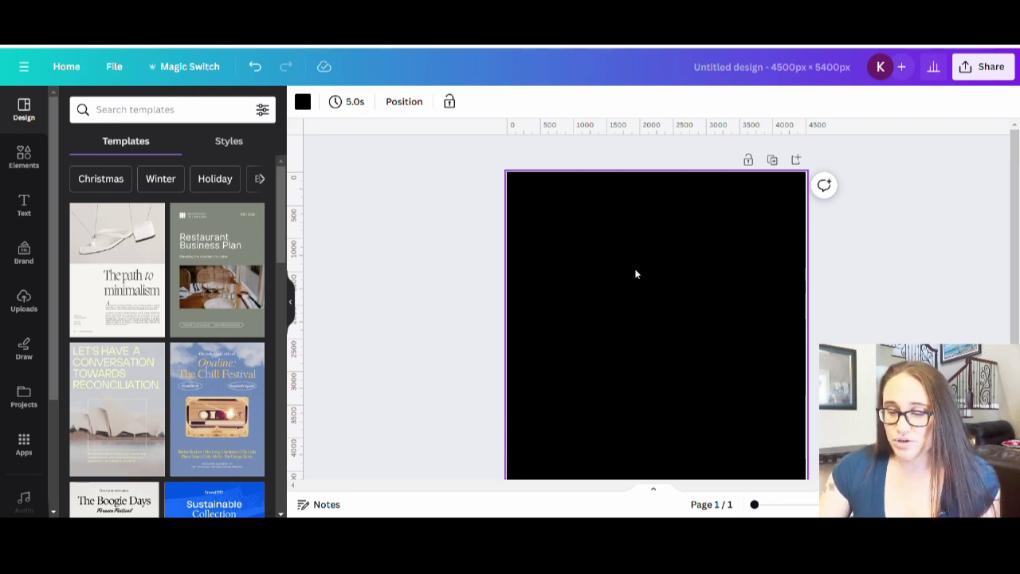
scroll(670, 288, down, 2)
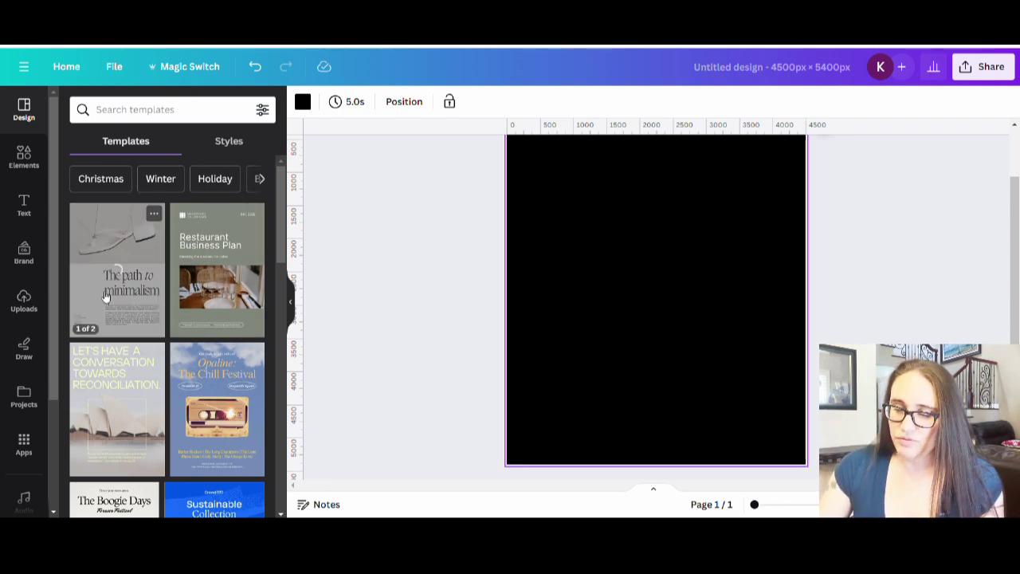
scroll(730, 306, up, 1)
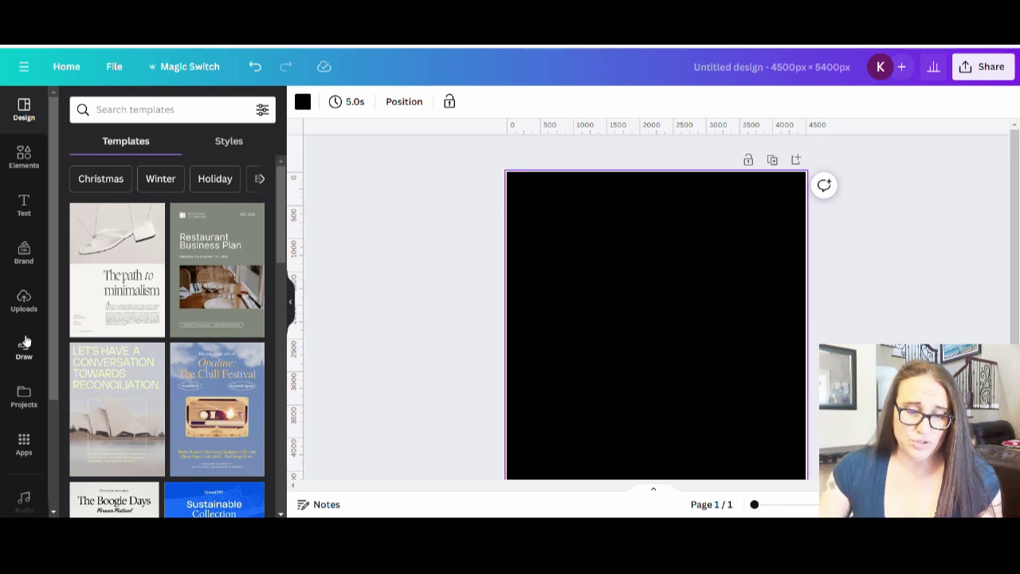
- Search the elements for "snowboarding" and show all matching graphics
click(24, 156)
click(167, 109)
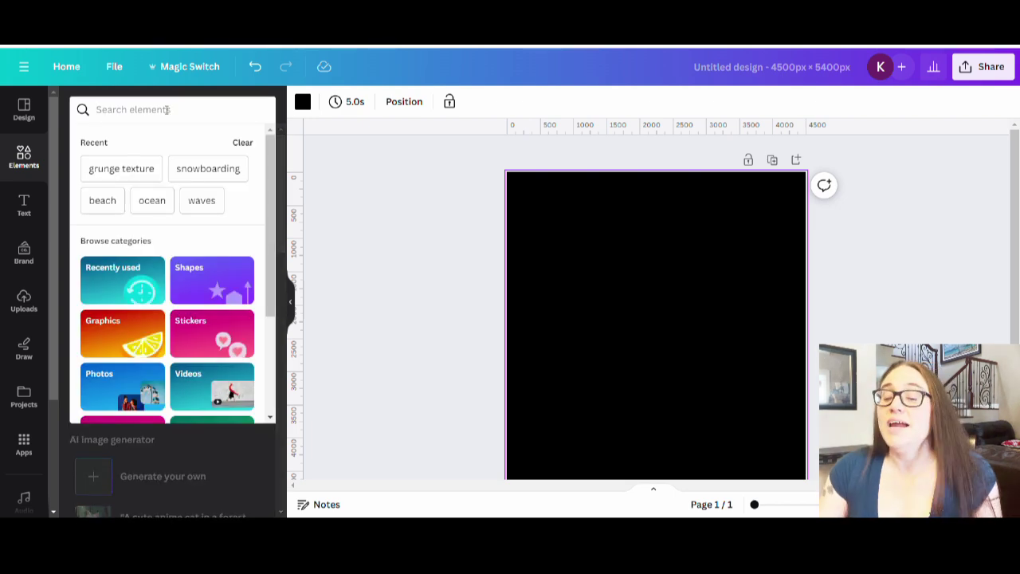
text(snow)
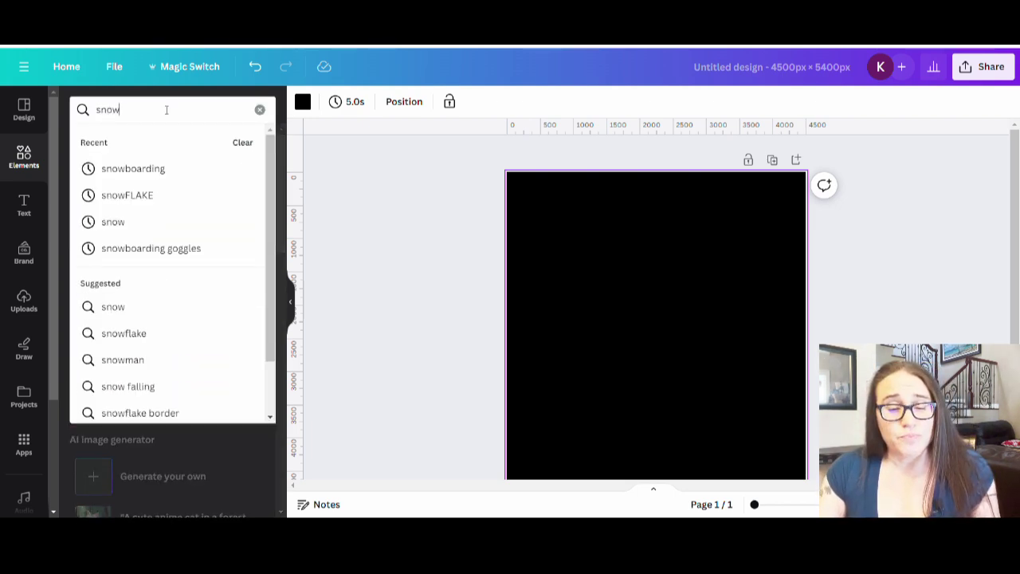
text(boardi)
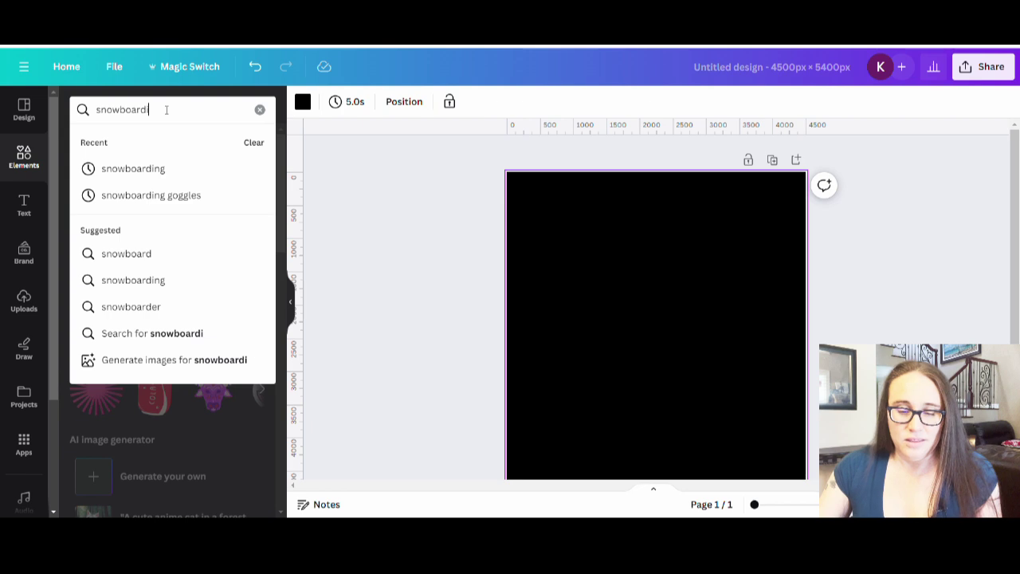
text(ng)
key(Return)
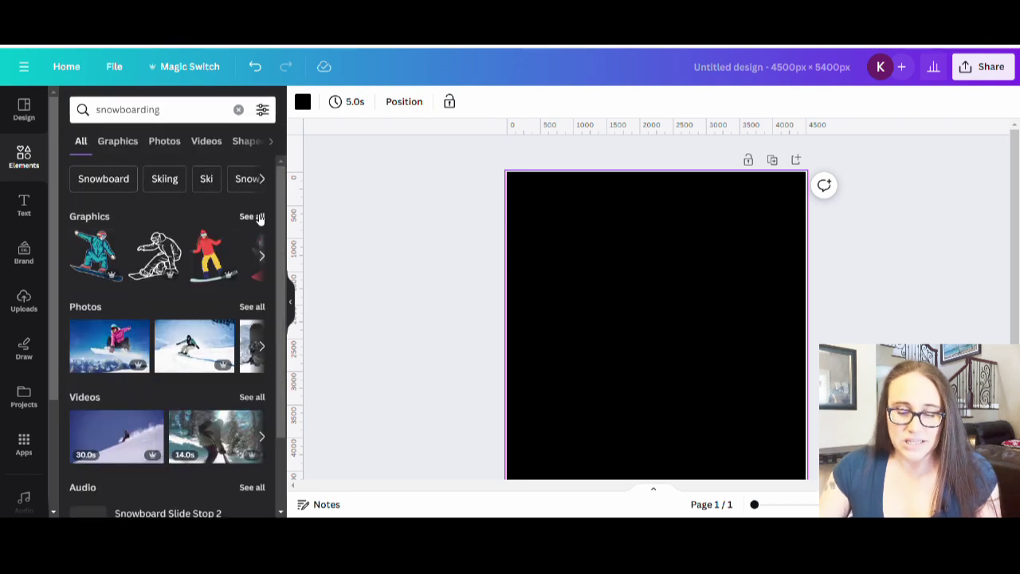
click(252, 215)
- Look through the snowboarding graphics for artwork that suits the black page
scroll(220, 273, down, 5)
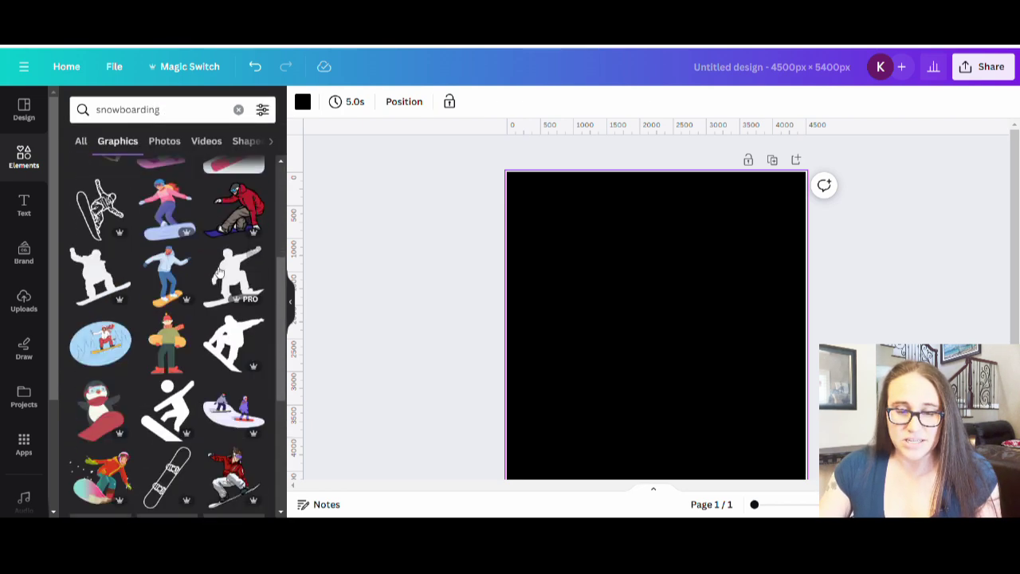
scroll(217, 270, down, 4)
scroll(209, 283, down, 3)
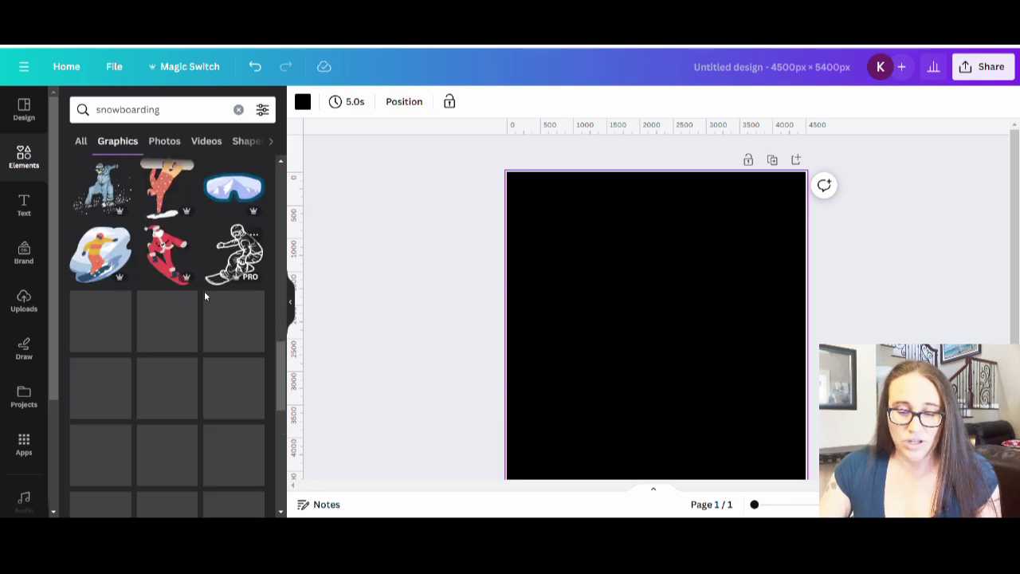
scroll(205, 297, down, 4)
scroll(210, 299, down, 3)
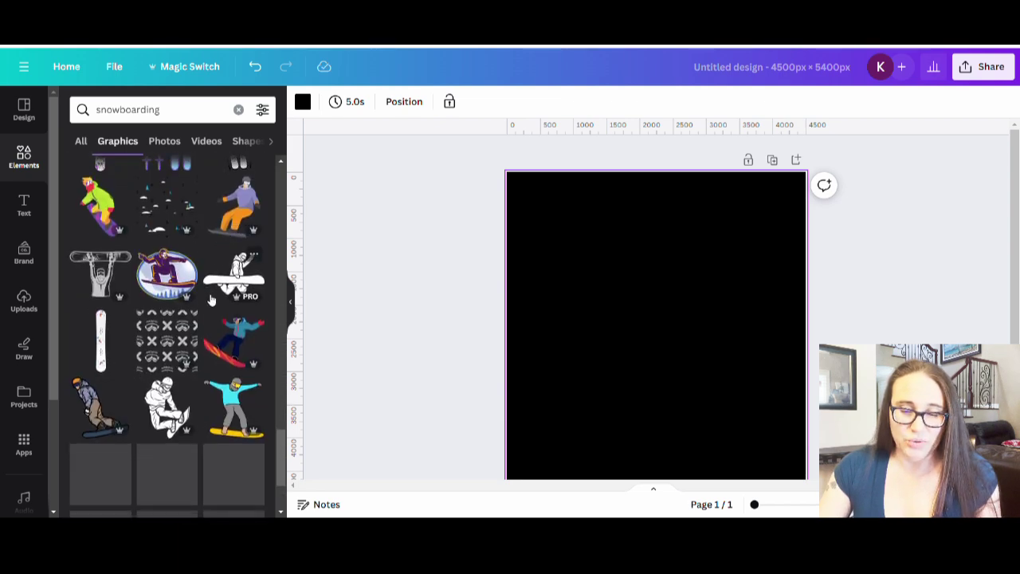
scroll(211, 299, down, 2)
scroll(211, 303, down, 4)
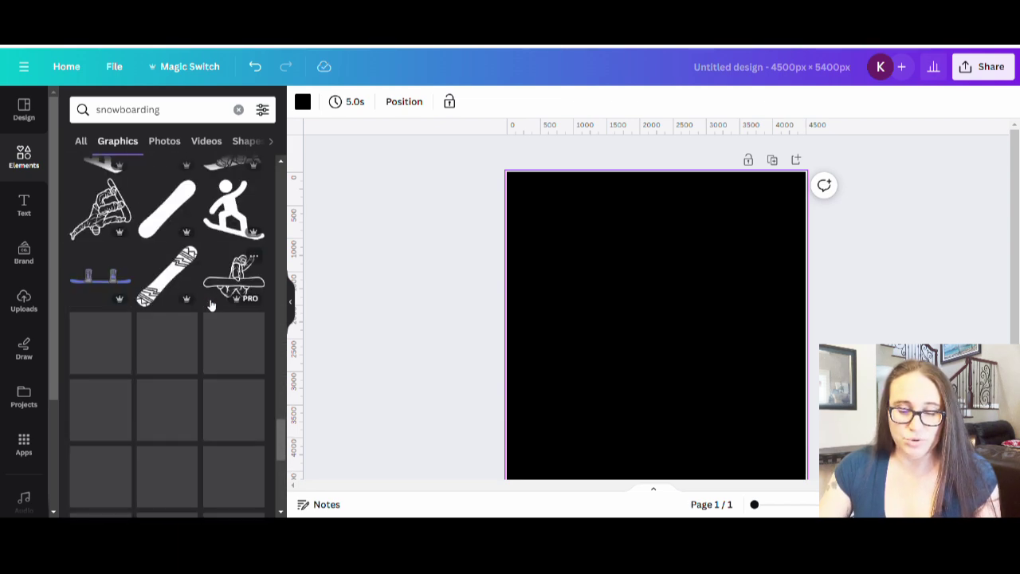
scroll(204, 317, down, 6)
scroll(157, 255, down, 2)
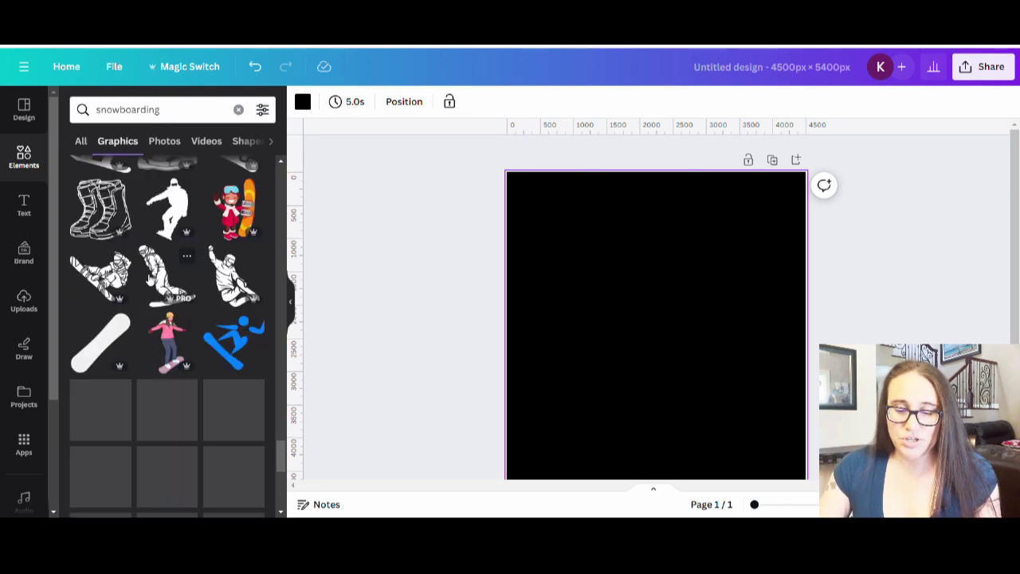
scroll(171, 306, down, 4)
scroll(168, 293, down, 4)
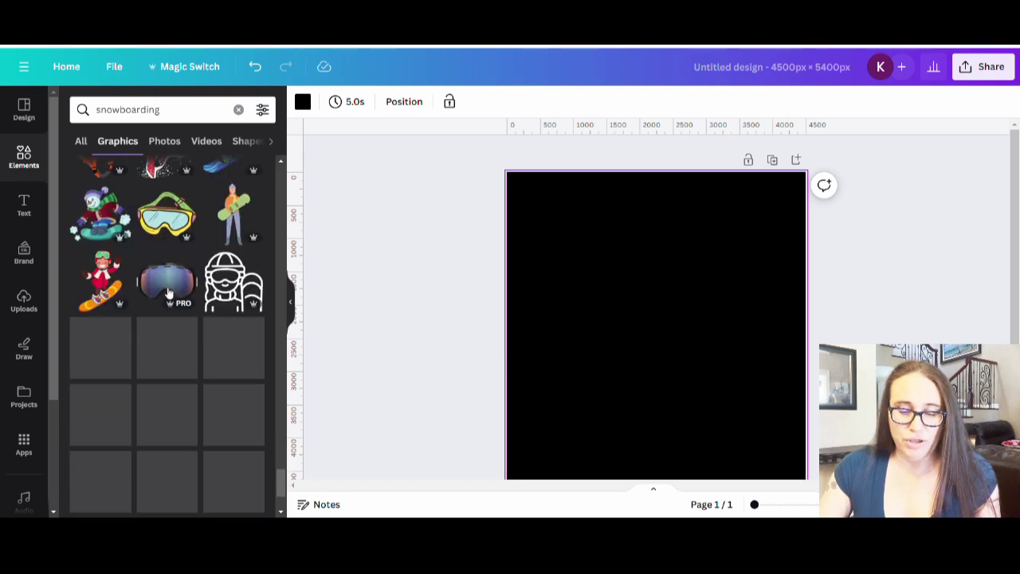
scroll(171, 311, down, 6)
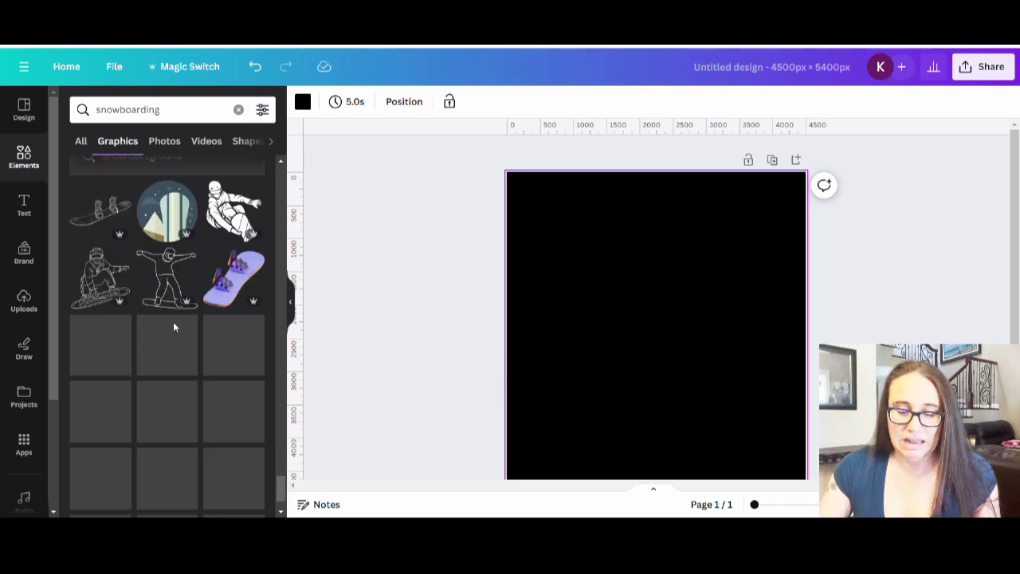
scroll(176, 323, down, 5)
scroll(181, 303, up, 3)
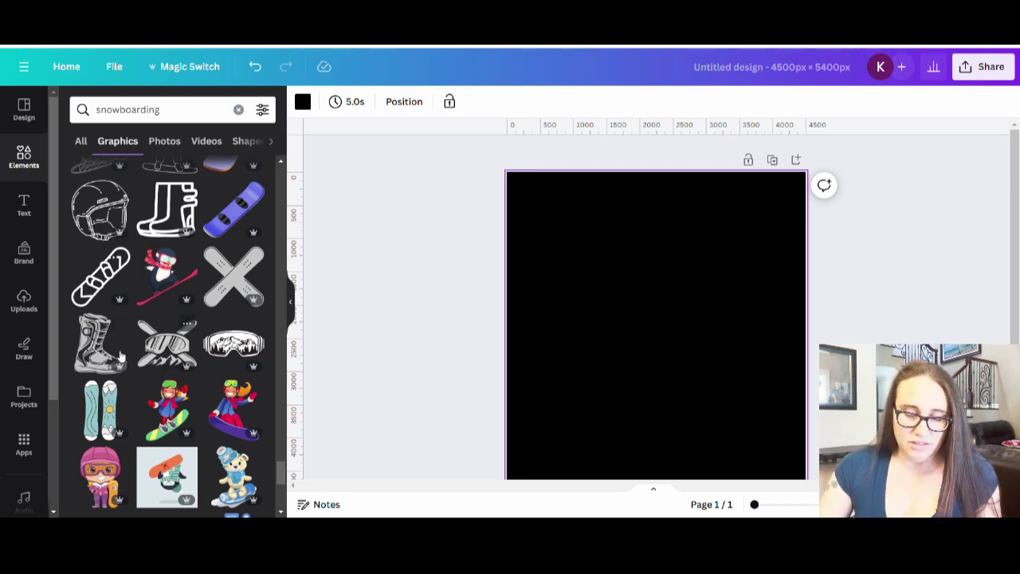
- Add the crossed-boards graphic with goggles and mountains to the page and examine all of its magic recommendations
click(176, 346)
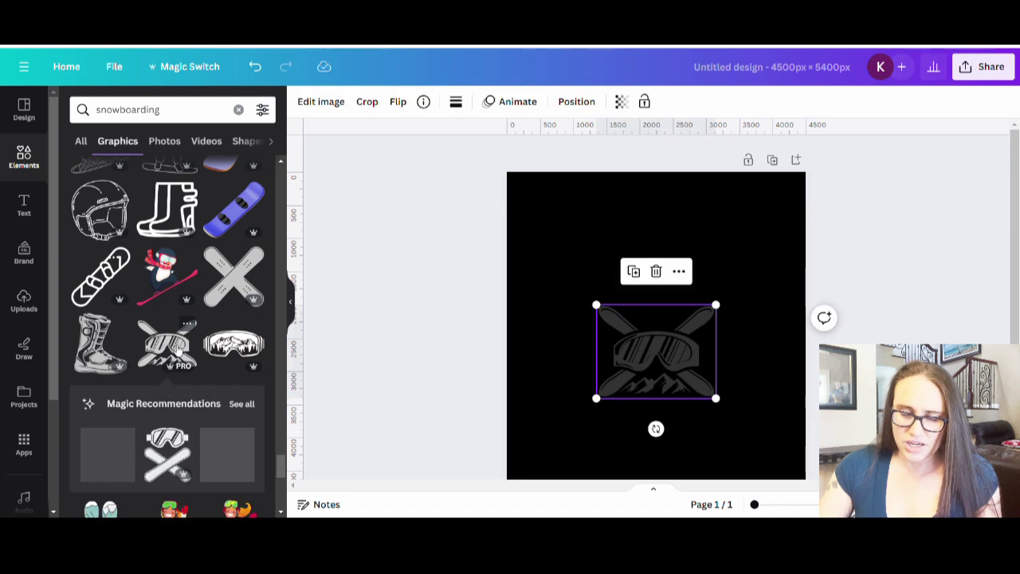
click(242, 405)
scroll(219, 293, down, 2)
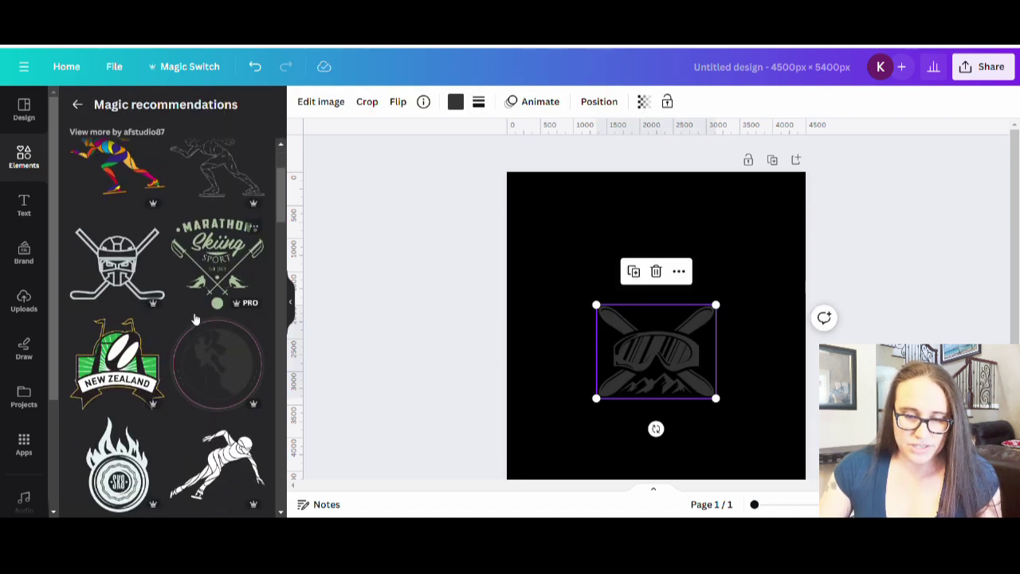
scroll(209, 359, down, 5)
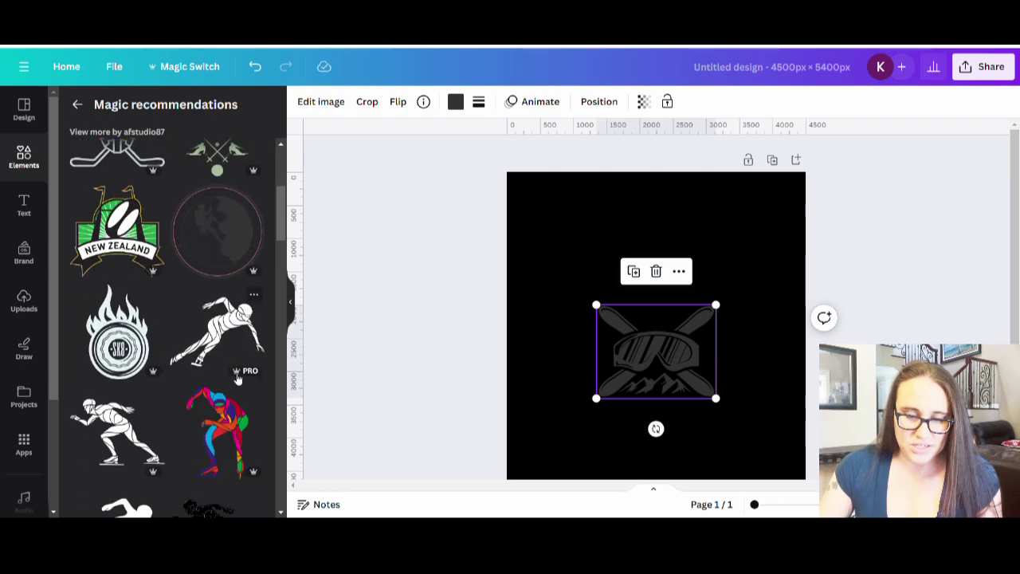
scroll(206, 381, down, 5)
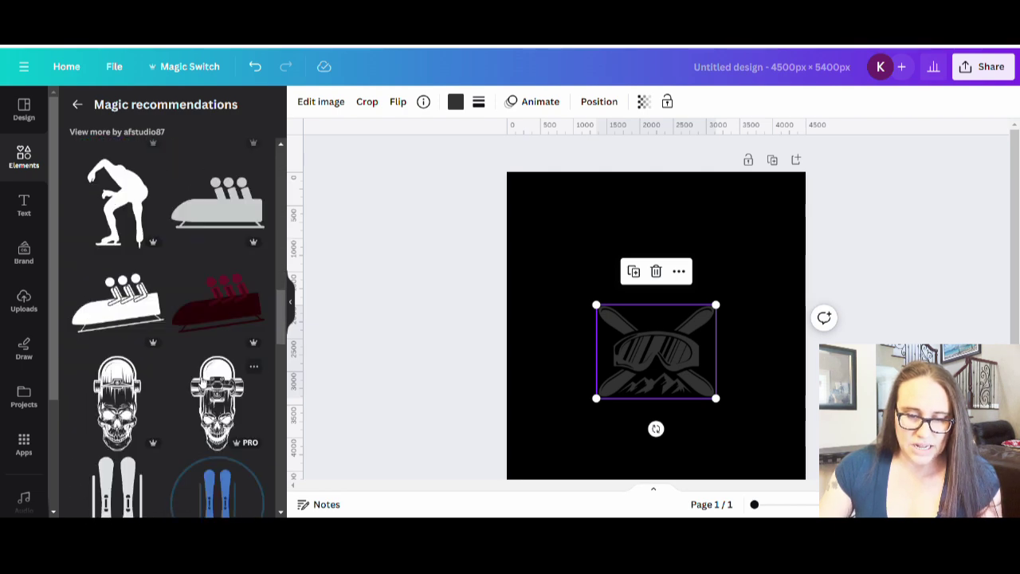
scroll(204, 383, down, 3)
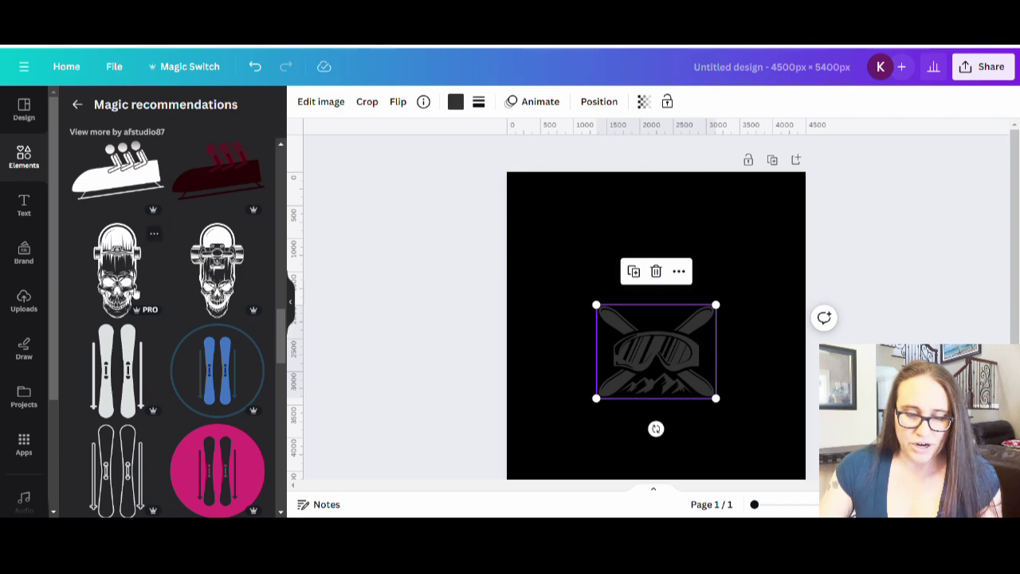
scroll(212, 302, down, 10)
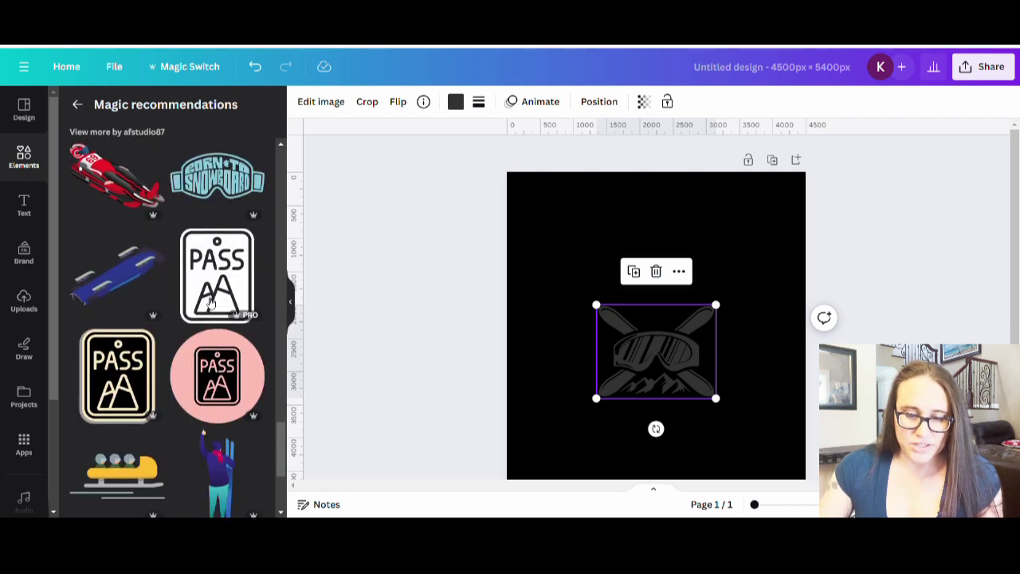
scroll(211, 303, down, 3)
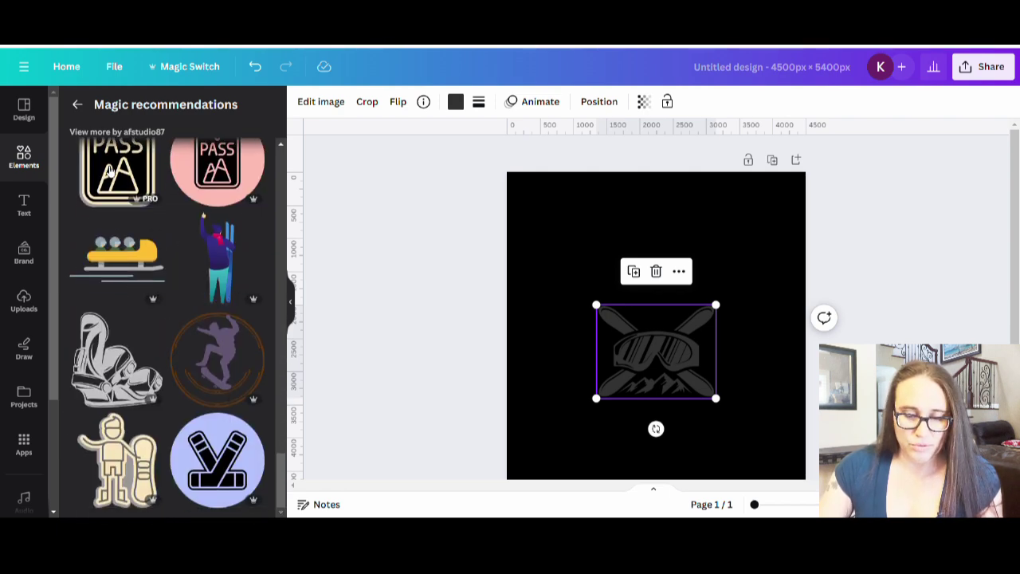
- Return to the snowboarding graphics and delete the crossed-boards goggles graphic from the page
click(78, 104)
scroll(205, 291, down, 3)
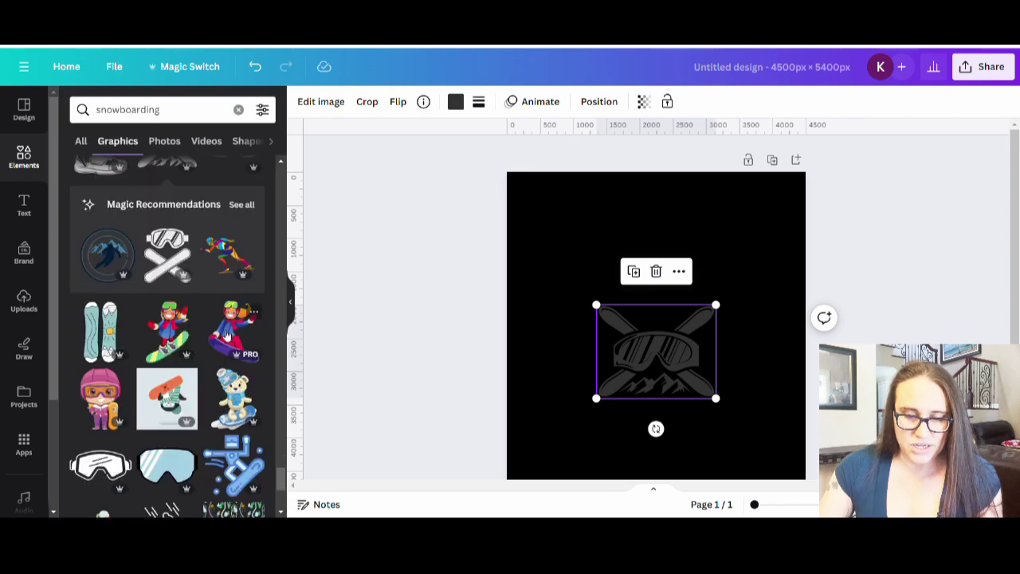
scroll(227, 338, down, 10)
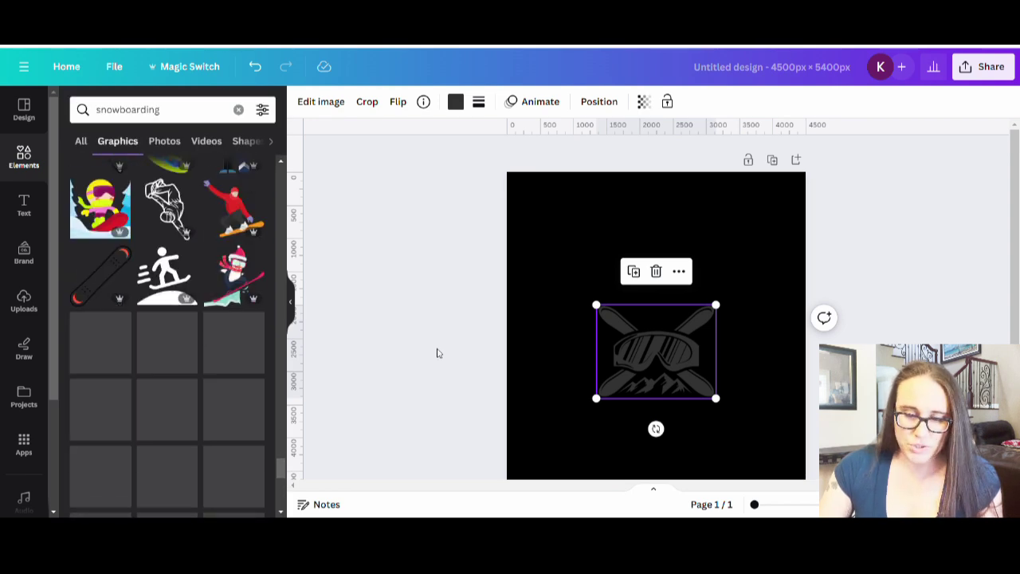
key(Delete)
- Look through more snowboarding graphics and change the graphics search to "snowboard"
scroll(185, 335, down, 5)
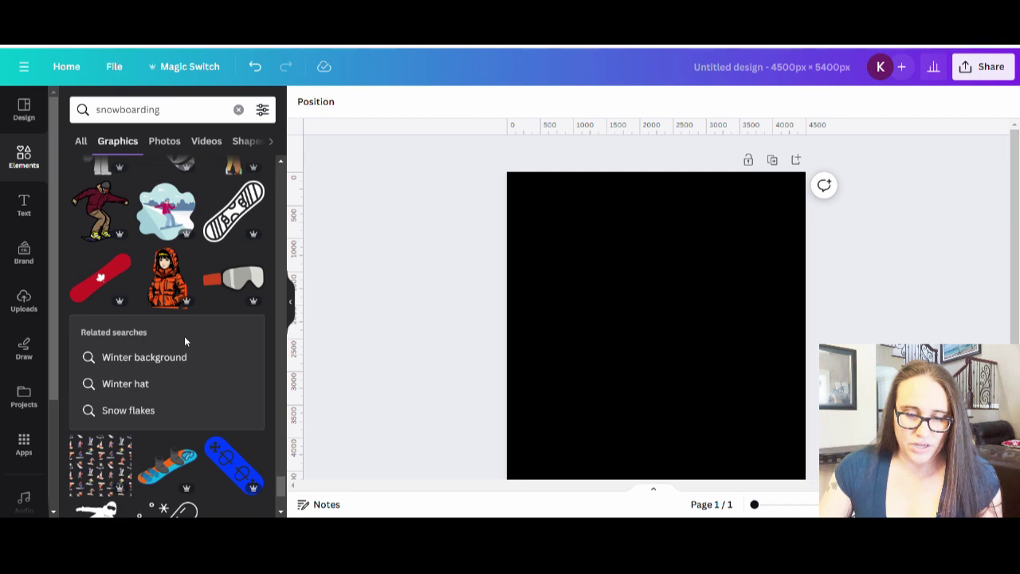
scroll(184, 336, down, 10)
scroll(188, 359, down, 5)
scroll(191, 375, down, 2)
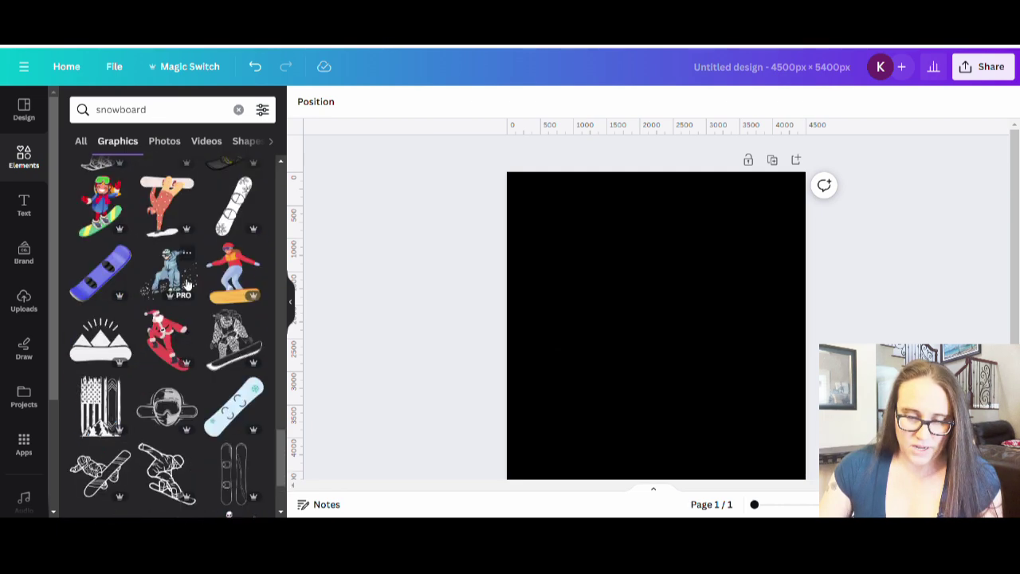
scroll(163, 364, down, 2)
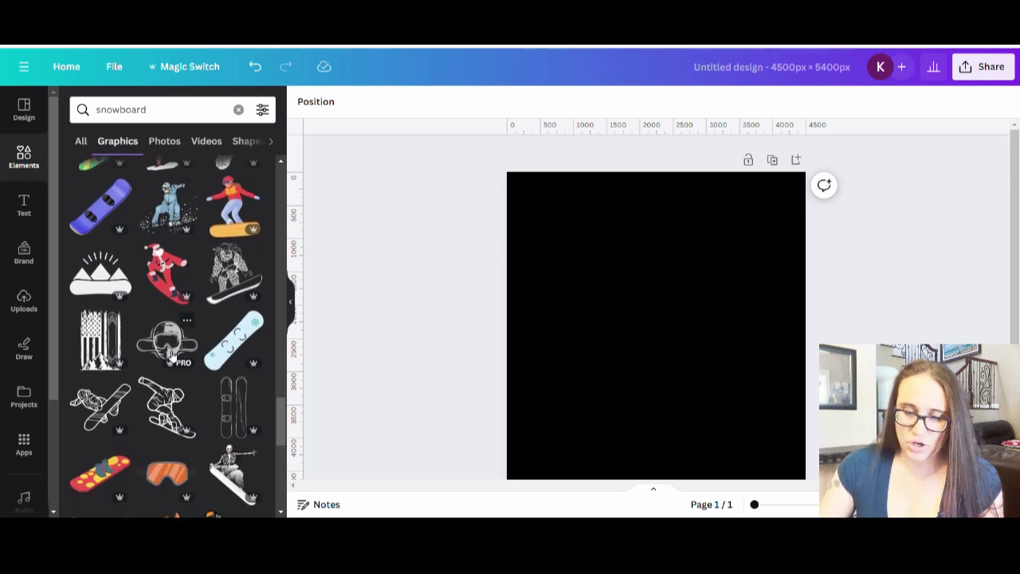
- Add the helmet-and-snowboard graphic to examine all of its magic recommendations, and delete it from the page
click(177, 349)
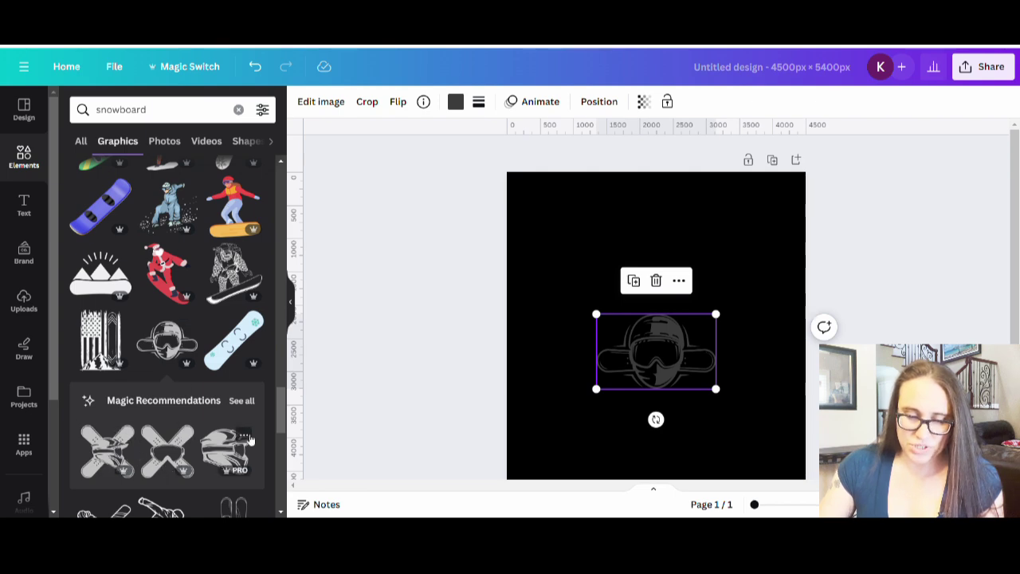
click(242, 400)
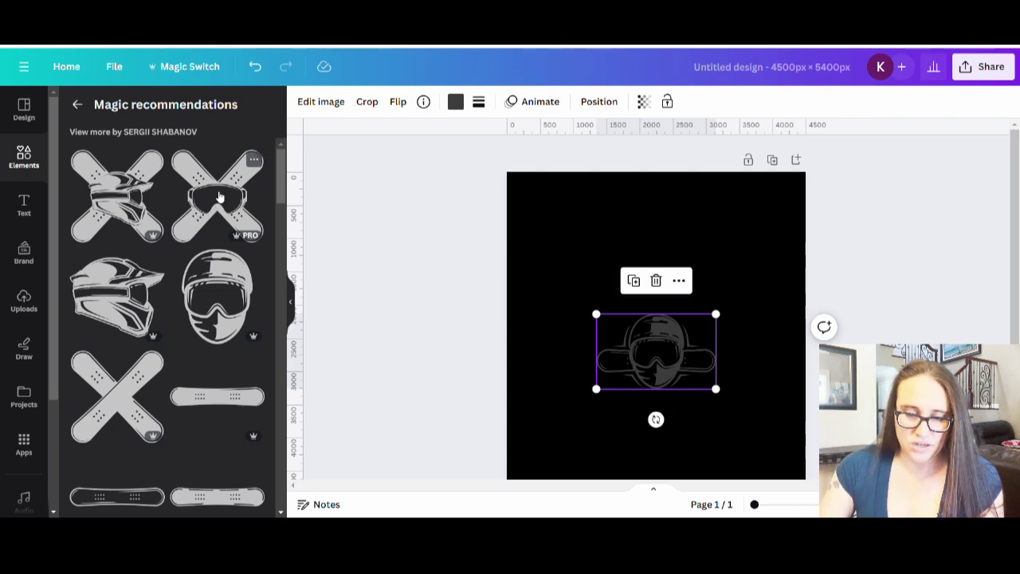
scroll(199, 271, down, 5)
scroll(194, 307, down, 5)
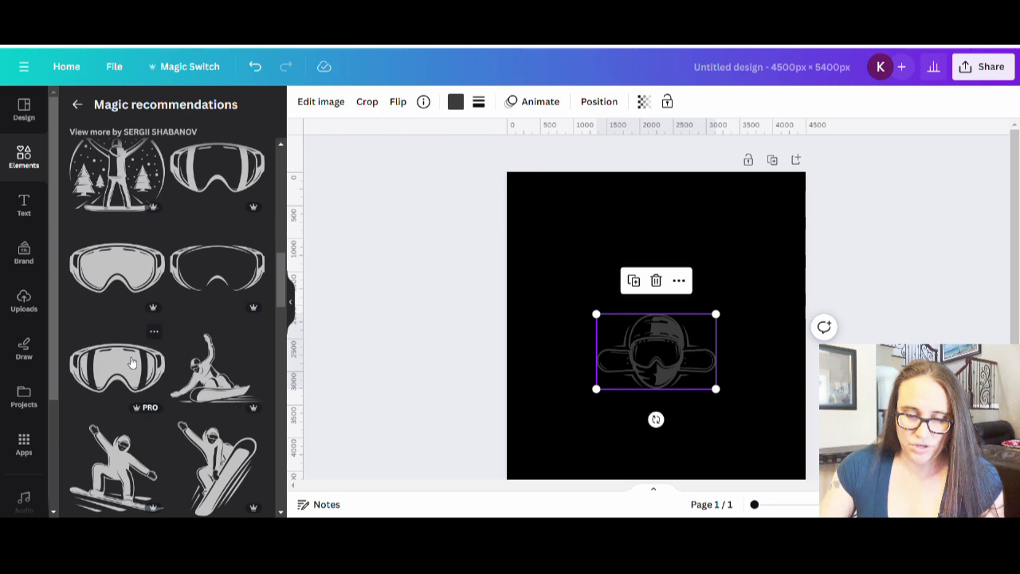
click(77, 104)
key(Delete)
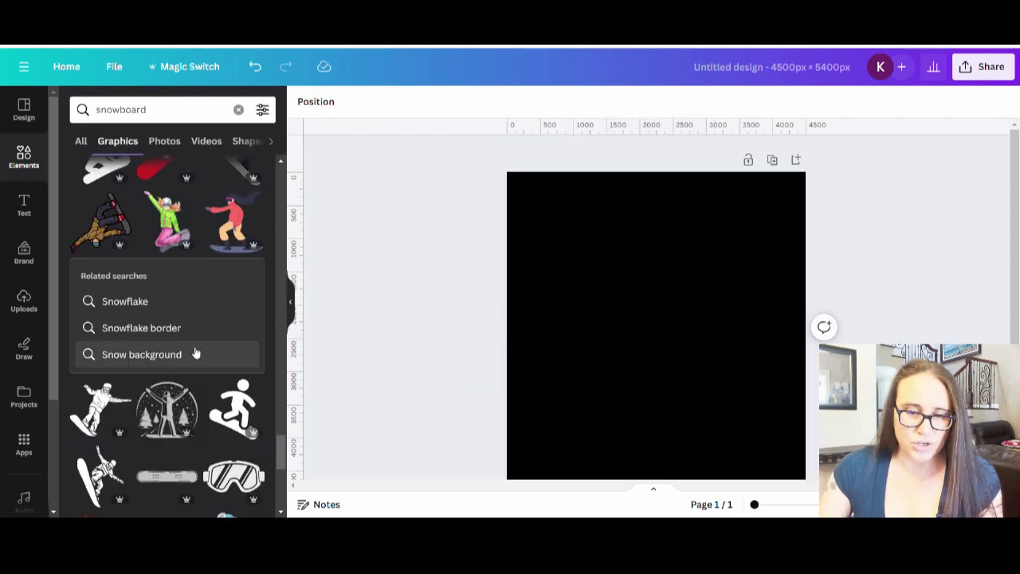
- Change the graphics search to "skiing skull"
click(185, 118)
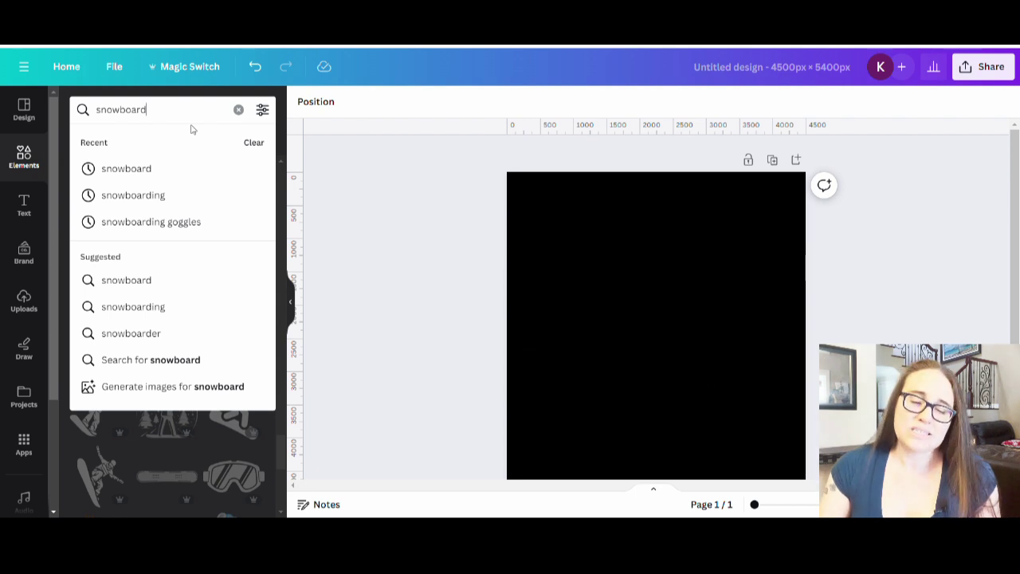
key(BackSpace)
key(BackSpace)
key(BackSpace)
key(BackSpace)
key(BackSpace)
key(BackSpace)
text(kiing skull)
key(Return)
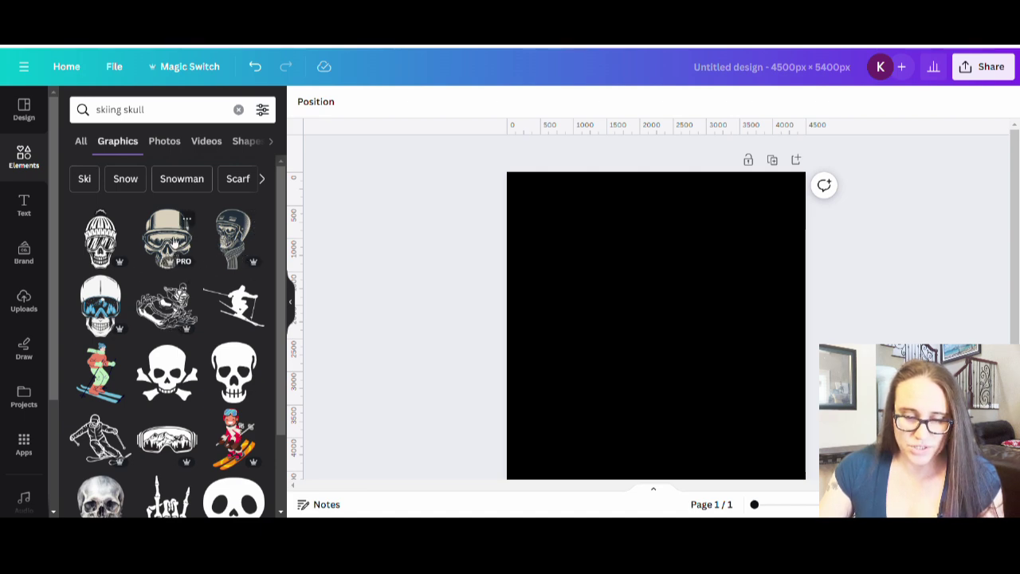
- Add the helmeted skull with goggles and scarf to the page and open the collection of that graphic's creator
scroll(174, 241, down, 1)
scroll(174, 242, up, 1)
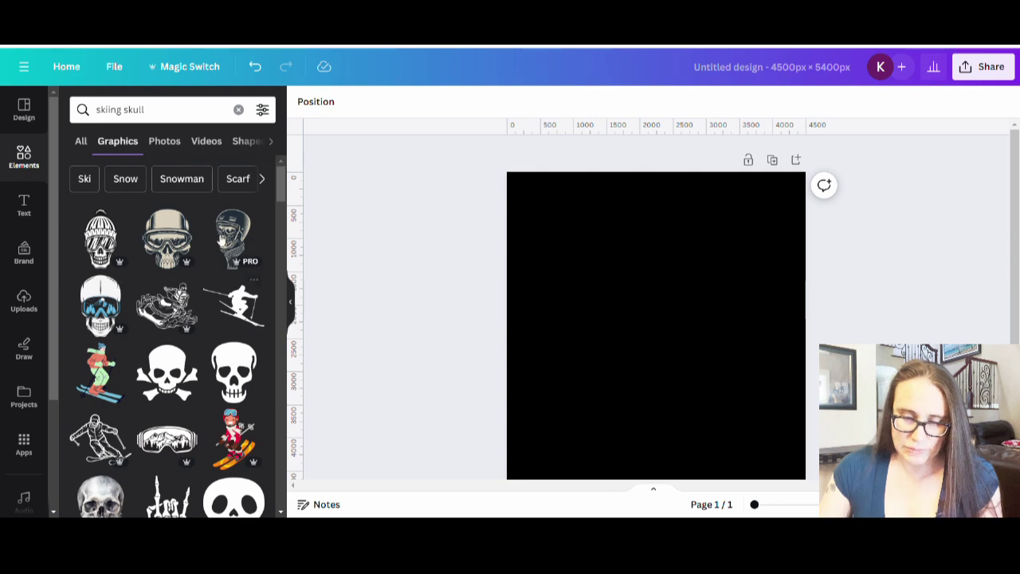
click(236, 238)
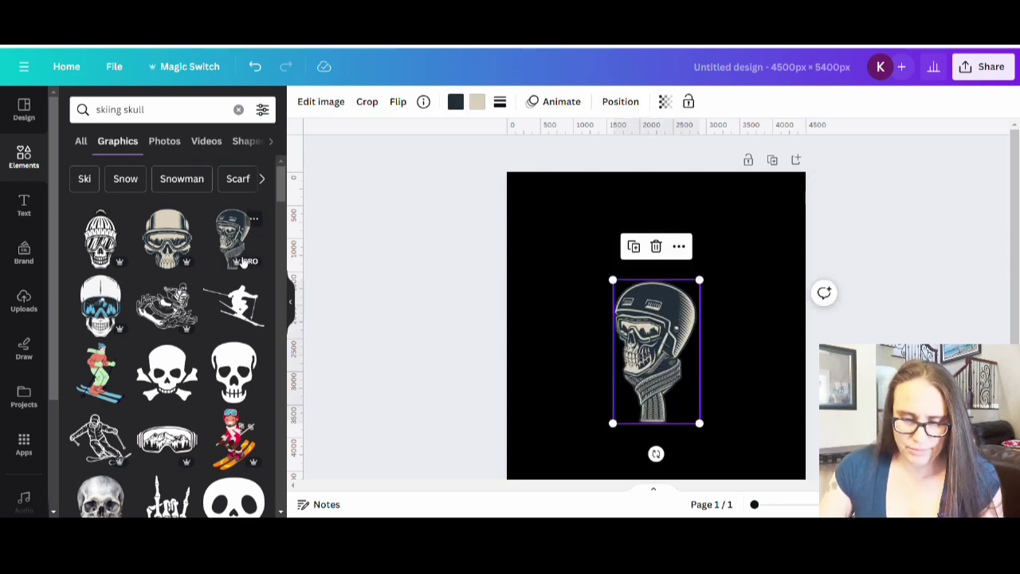
click(253, 220)
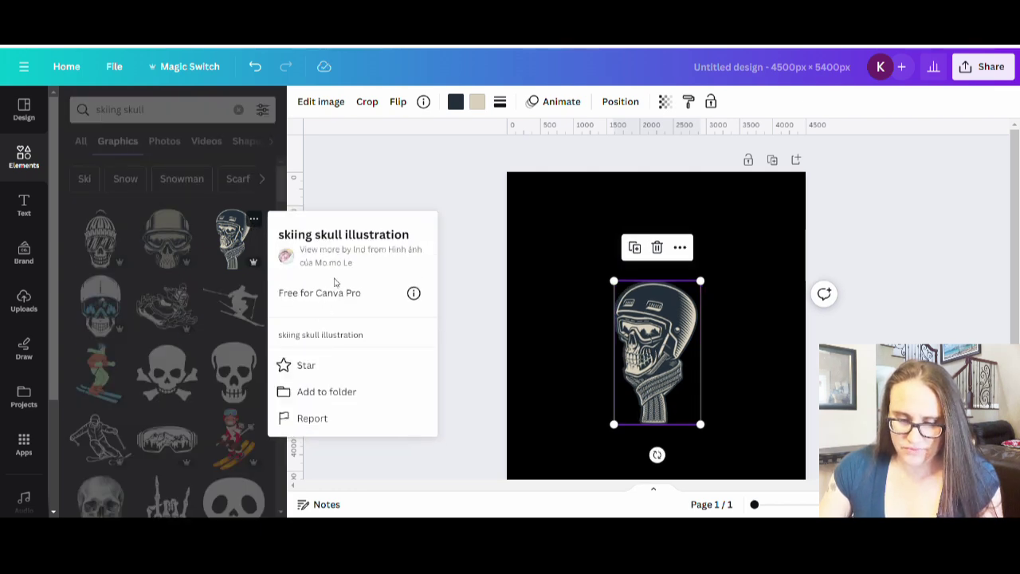
click(342, 264)
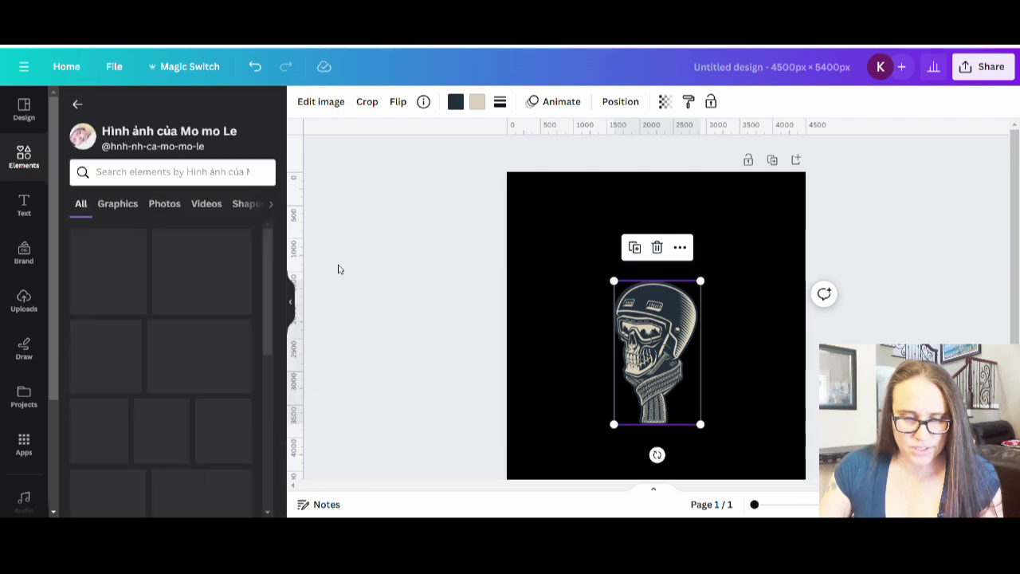
- Search the creator's elements for "skiing"
click(164, 183)
text(s)
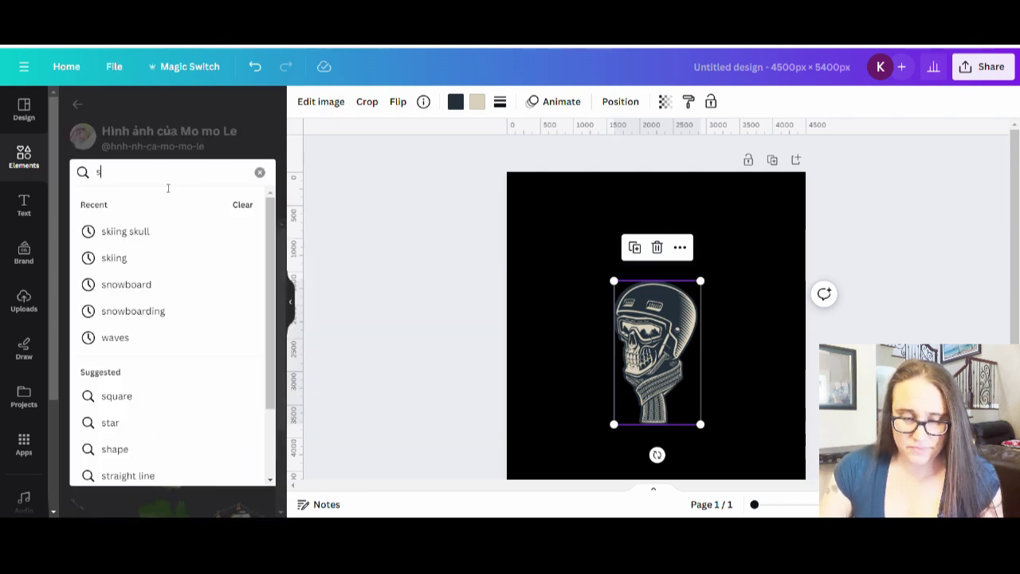
text(kiing)
key(Return)
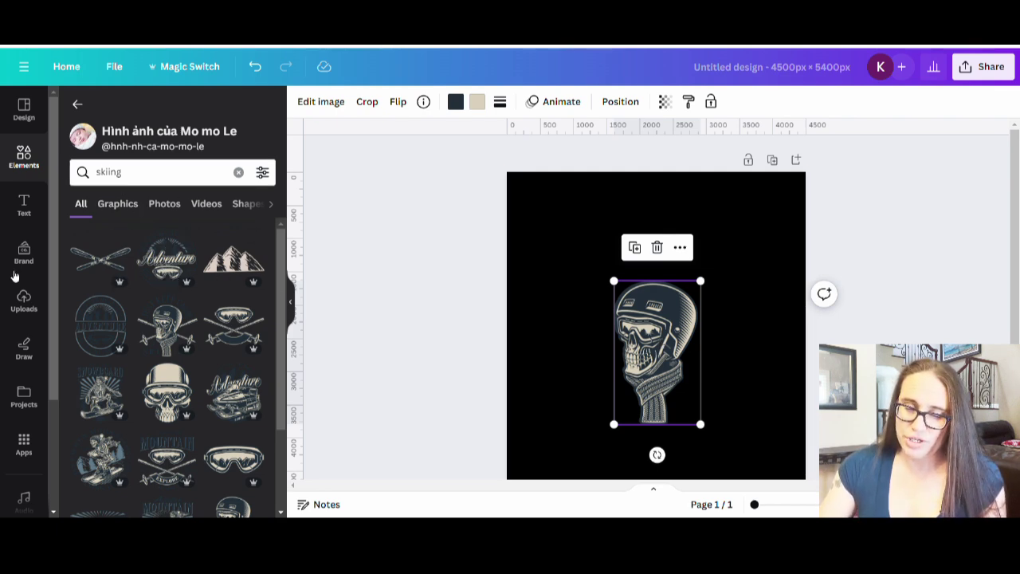
- Delete the helmeted skull from the page and add the creator's "Just Keep Calm And Go Skiing" skull graphic
drag(621, 299, 154, 333)
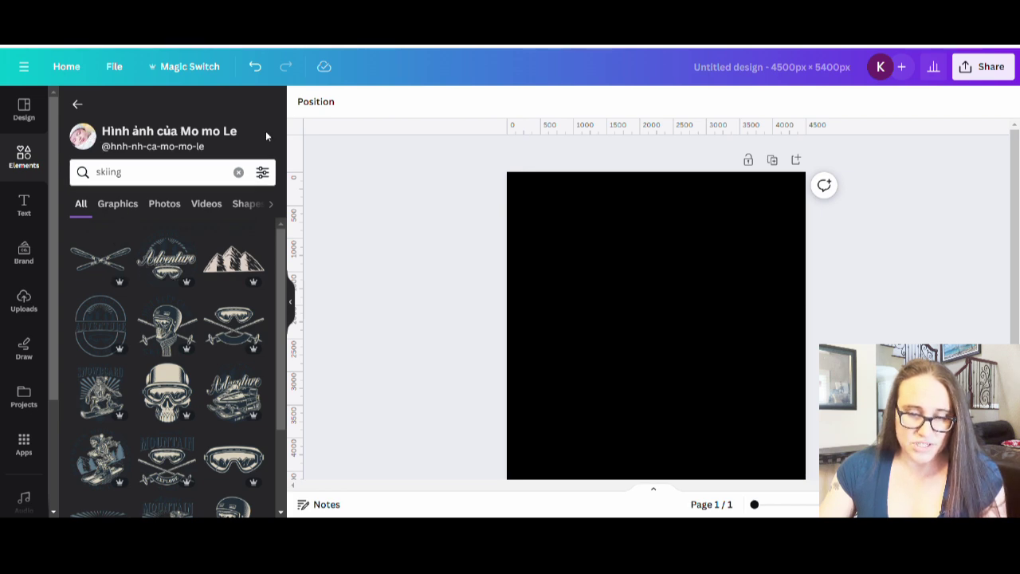
scroll(152, 255, down, 2)
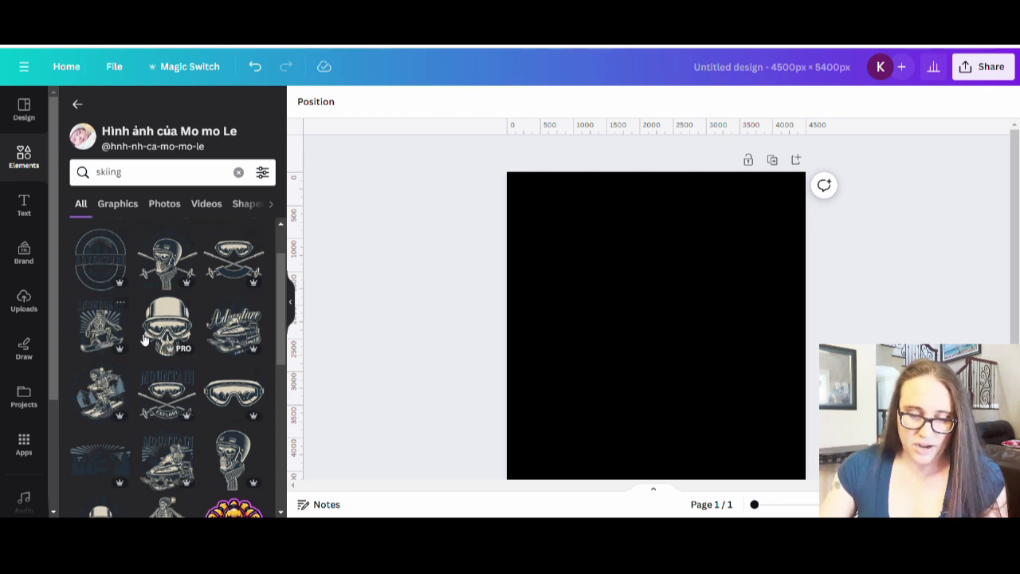
scroll(160, 333, up, 1)
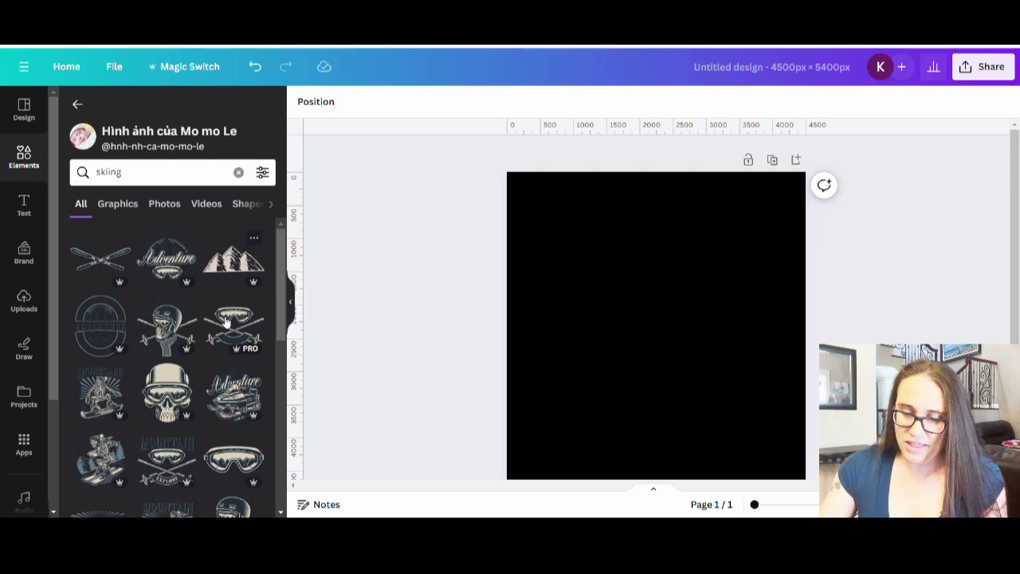
drag(166, 326, 652, 356)
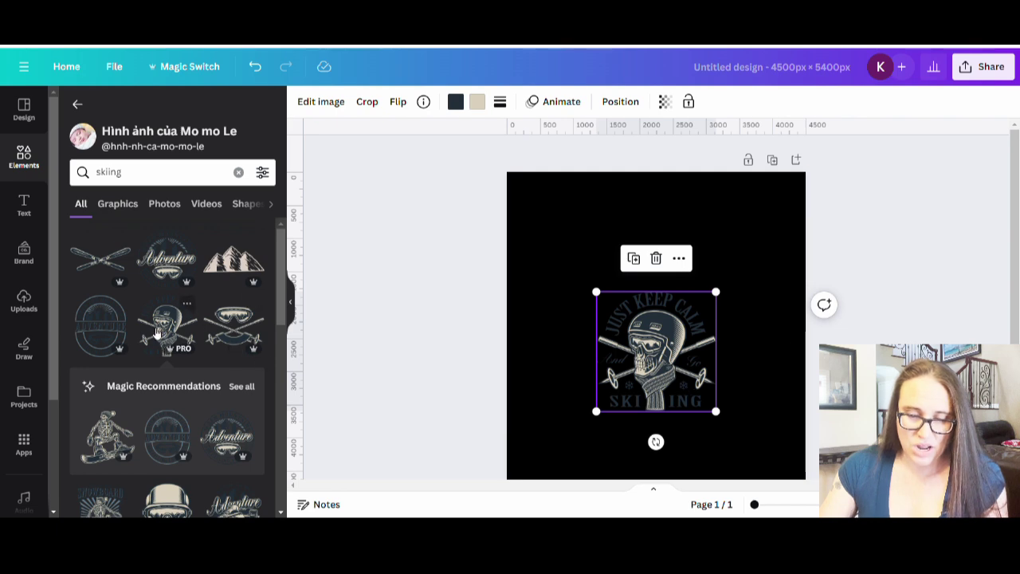
- Add the "Mountain Explore" goggles, the skull over crossed boards and the goggles with crossed poles and blank banner as candidates
scroll(198, 323, down, 3)
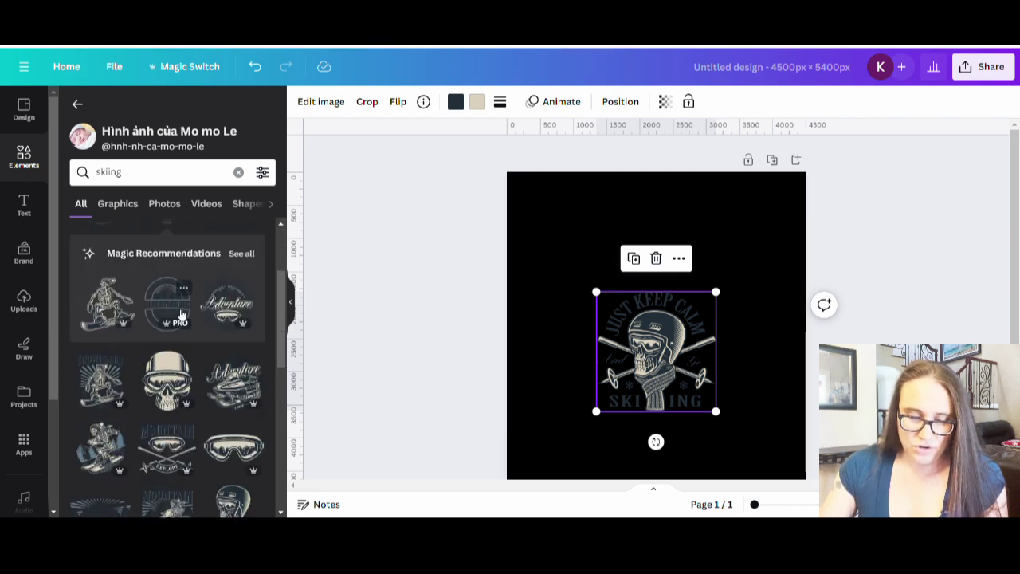
scroll(176, 342, down, 2)
click(167, 379)
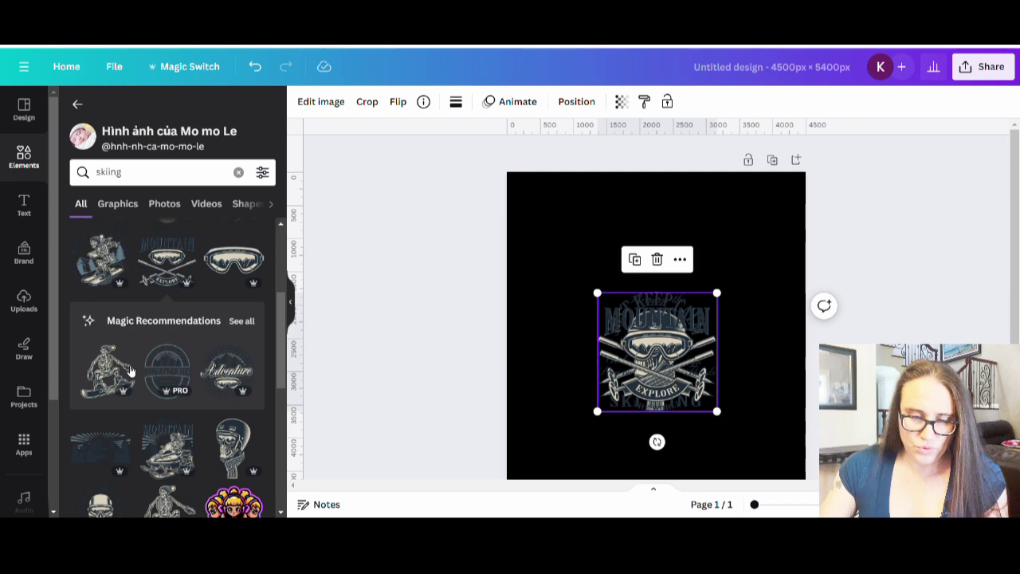
scroll(213, 267, down, 2)
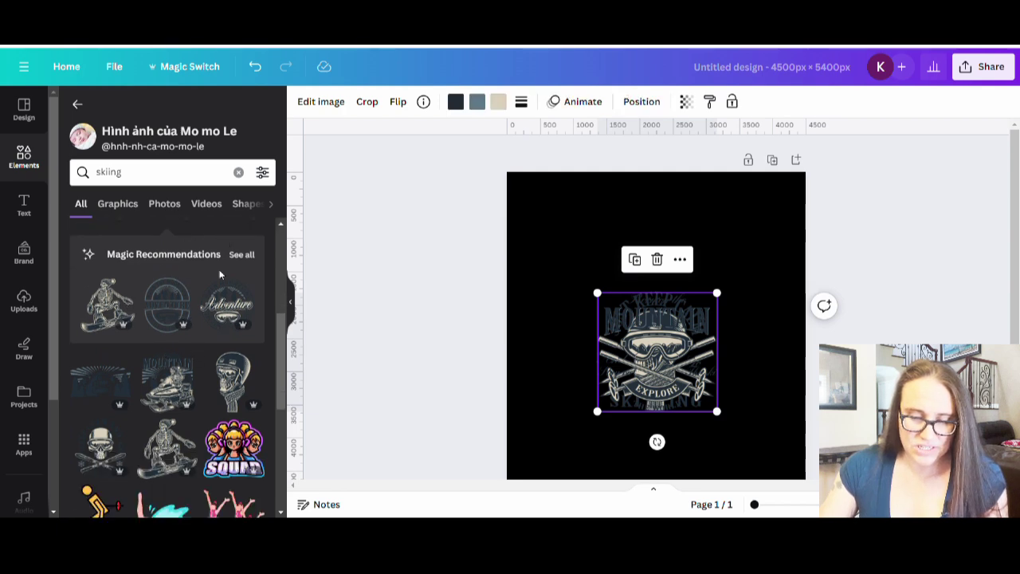
scroll(205, 292, down, 2)
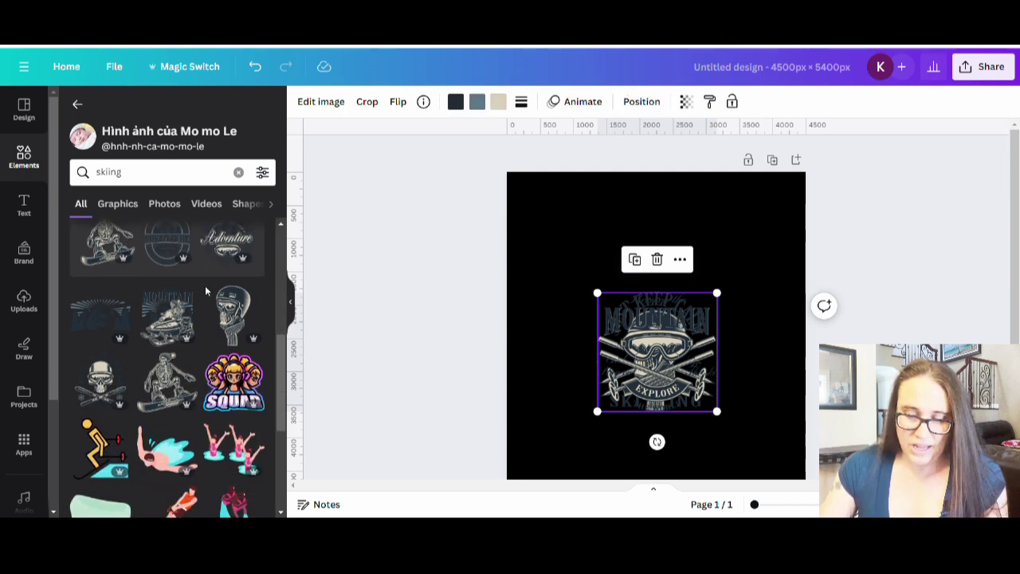
click(132, 390)
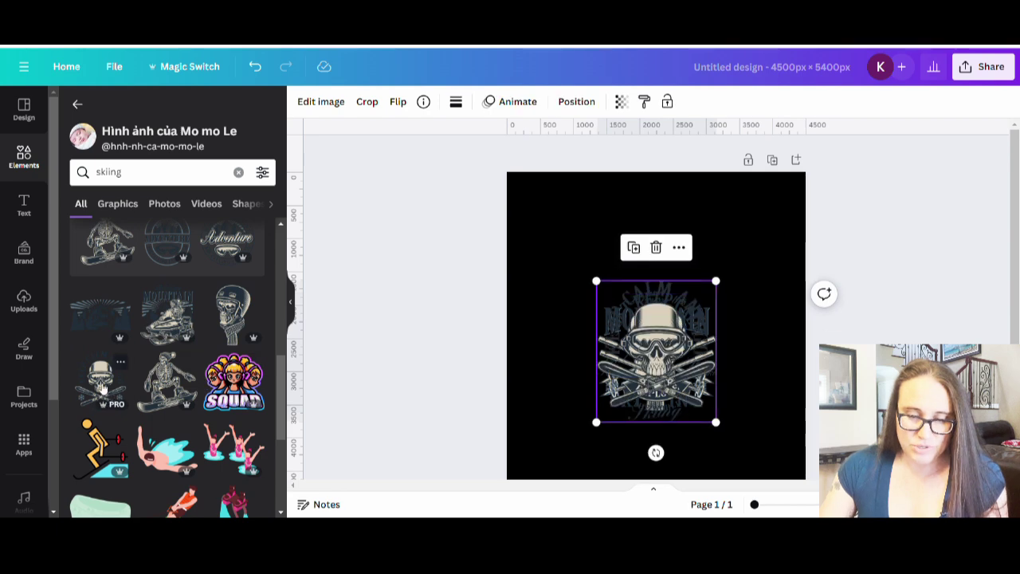
scroll(201, 408, up, 2)
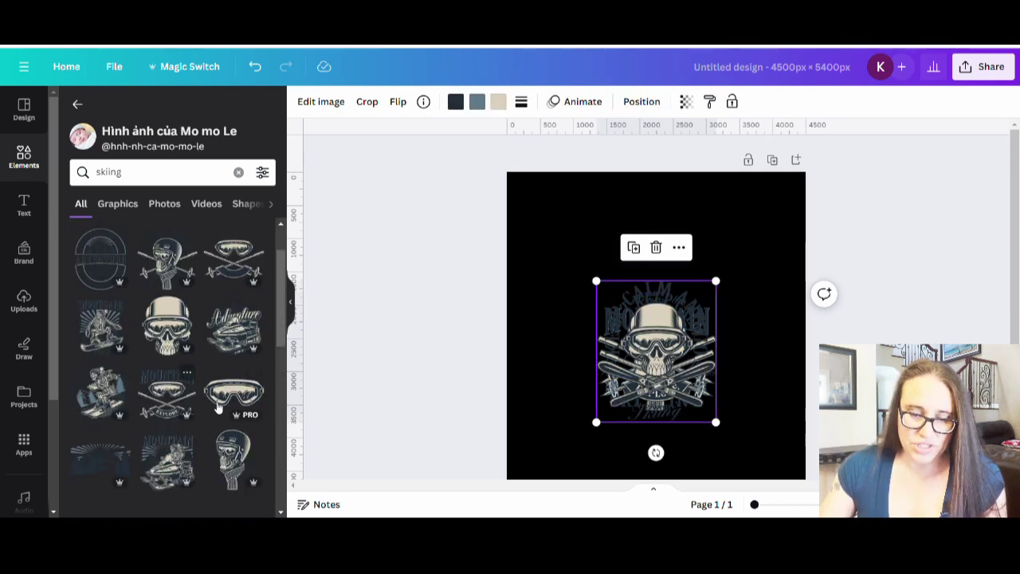
scroll(217, 400, up, 1)
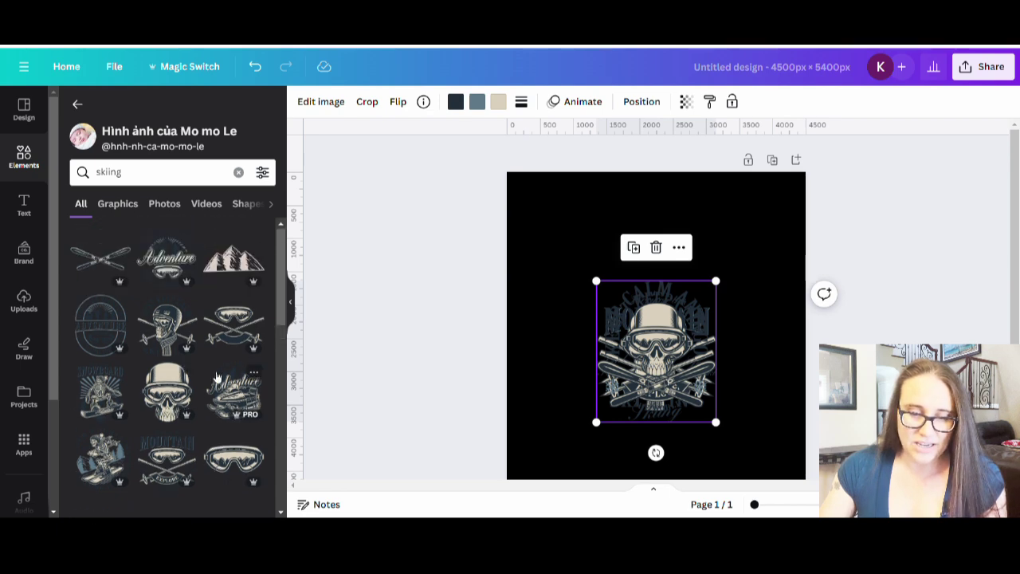
click(221, 333)
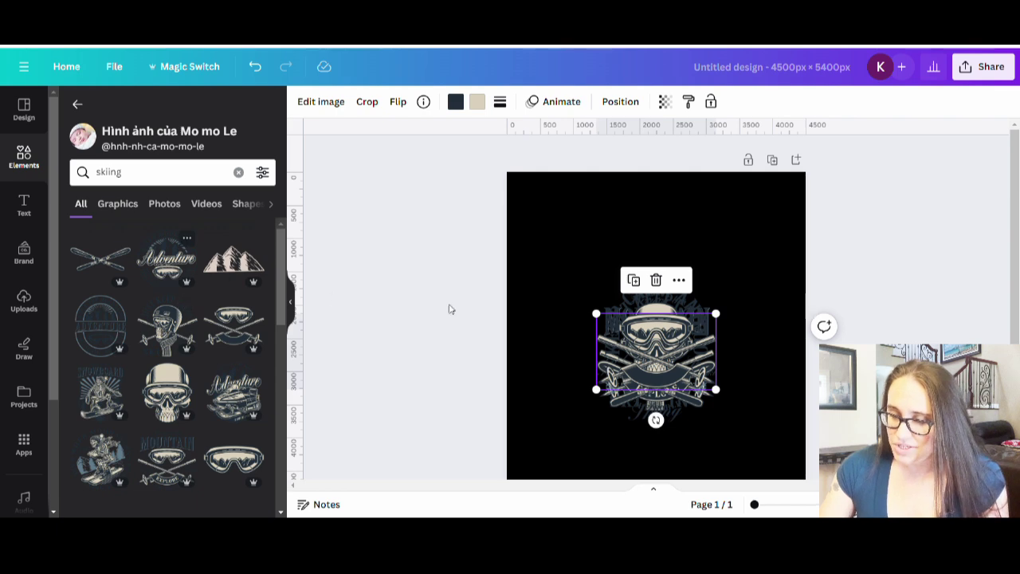
- Remove all candidate graphics except "Just Keep Calm And Go Skiing" and move that one to the upper part of the page
click(549, 353)
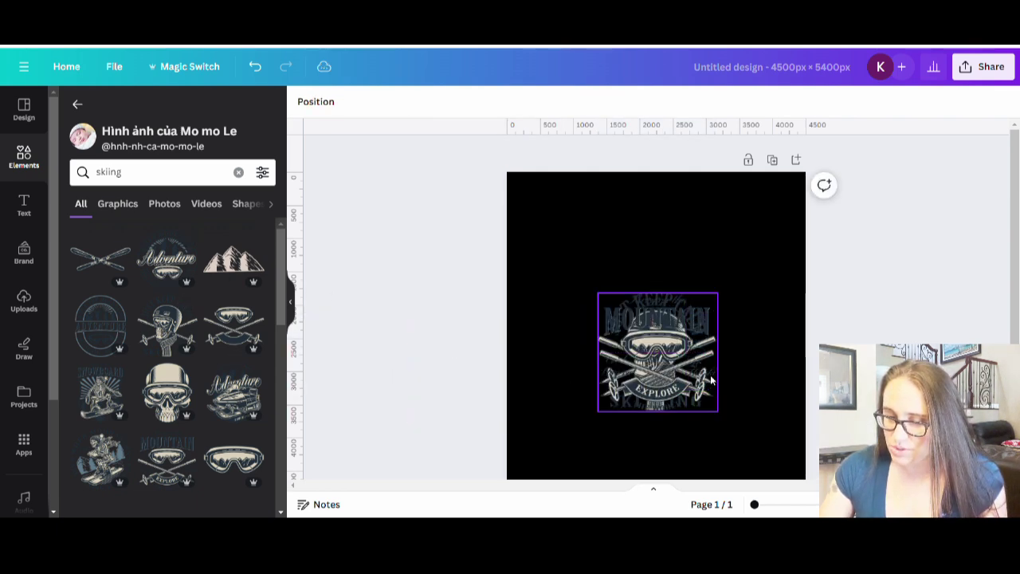
drag(658, 354, 656, 306)
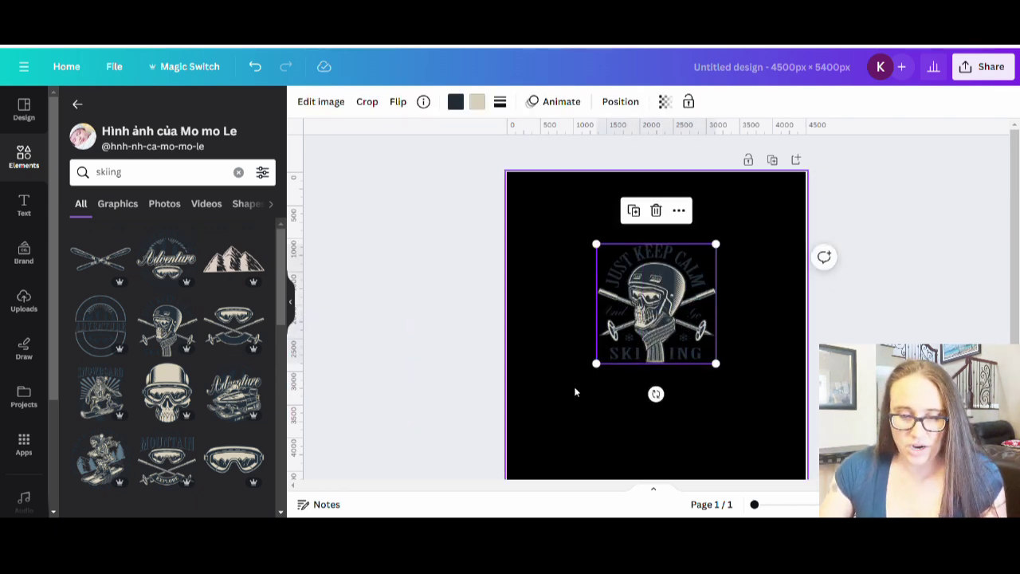
click(574, 391)
click(290, 303)
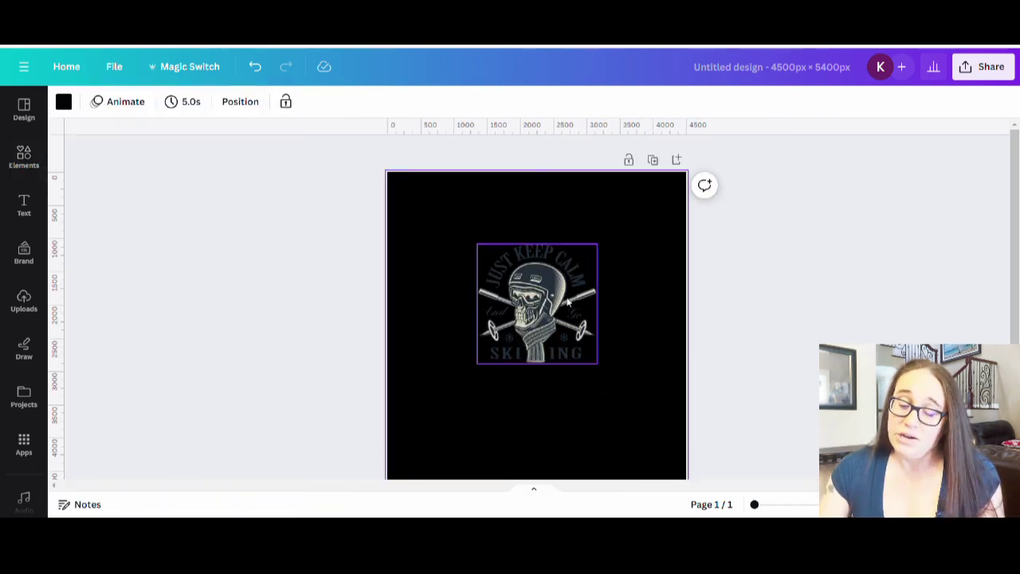
drag(502, 308, 482, 281)
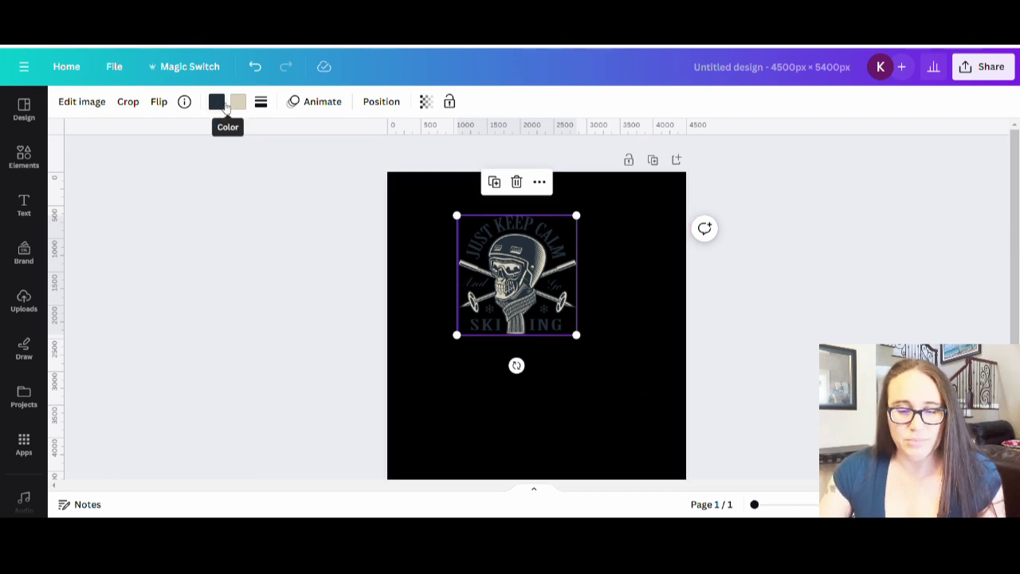
- Recolor the skiing skull graphic, changing its dark navy to white and its beige to black
click(216, 102)
click(253, 362)
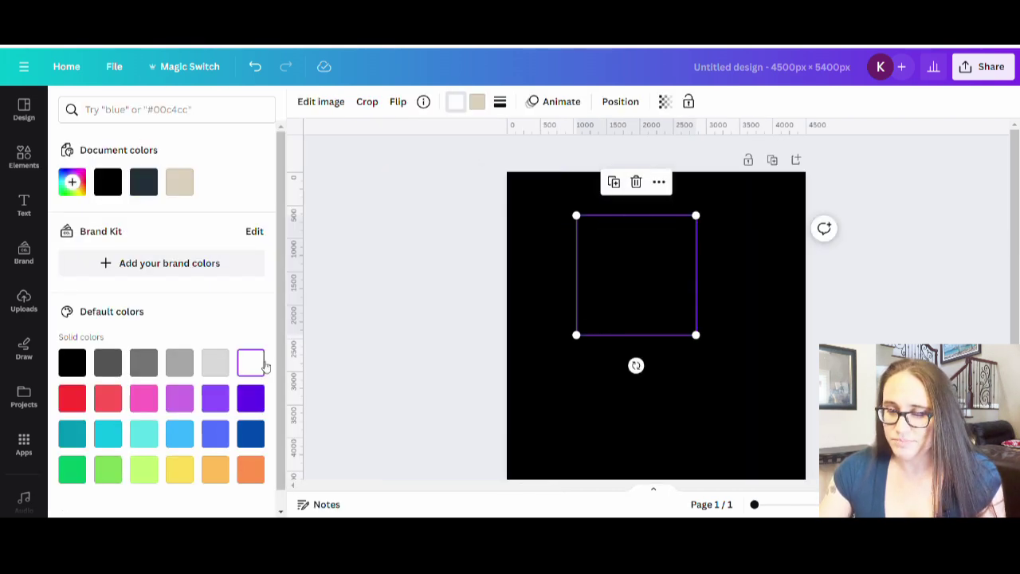
click(476, 101)
click(70, 362)
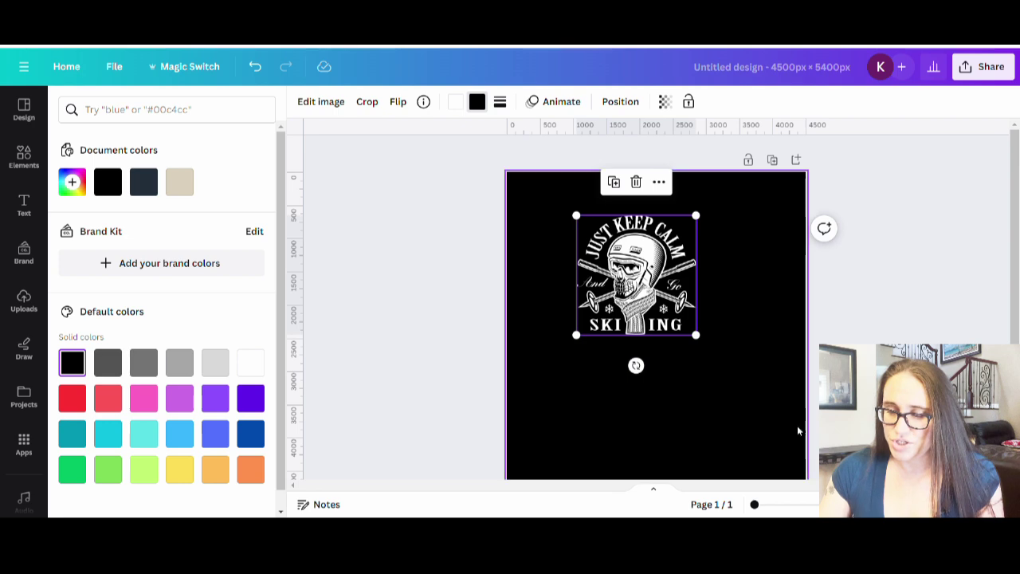
- Enlarge the skiing skull graphic to about 3900 px wide, centred across the page, and flip it horizontally
drag(697, 336, 837, 476)
drag(684, 399, 632, 367)
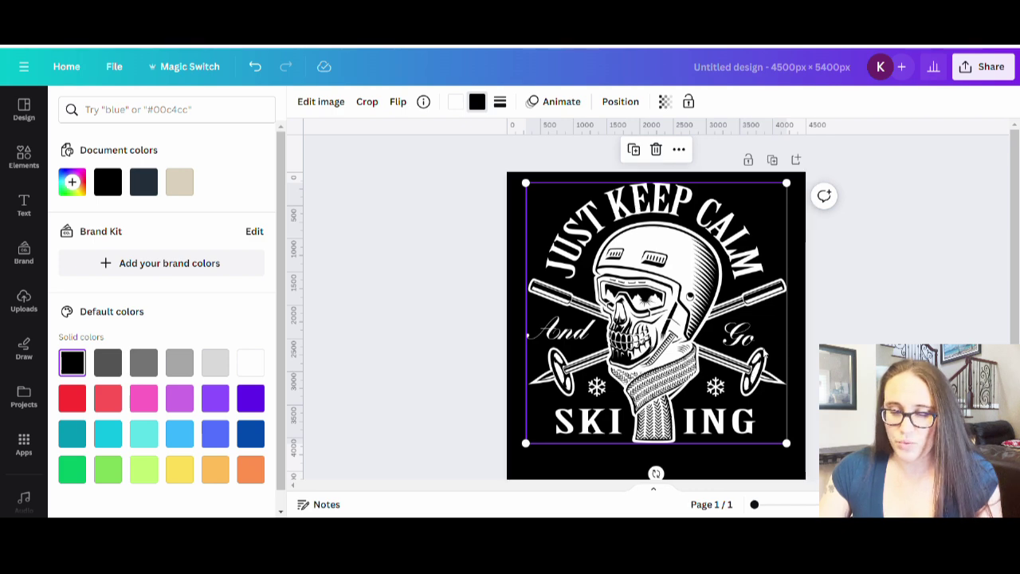
click(397, 101)
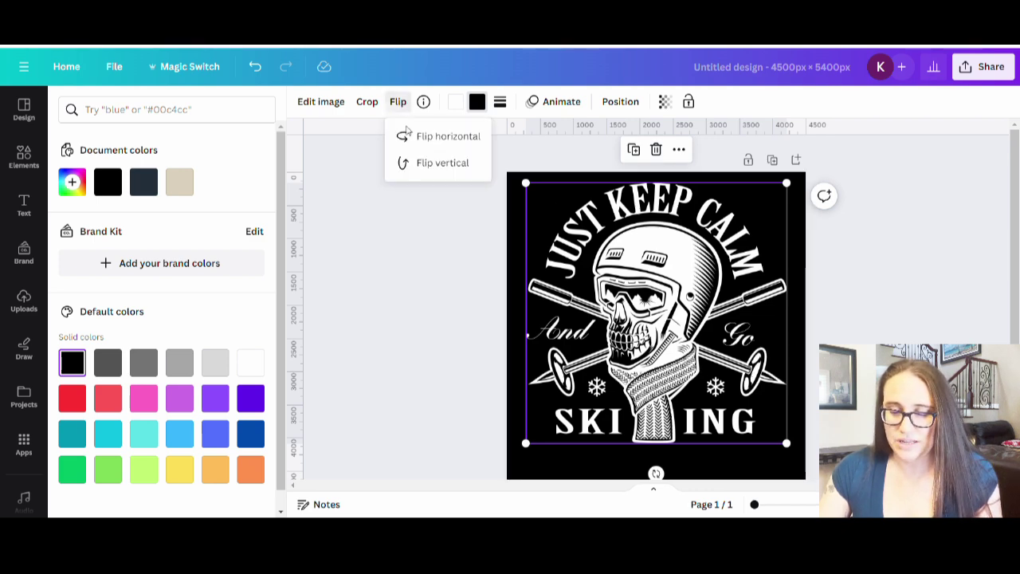
click(439, 138)
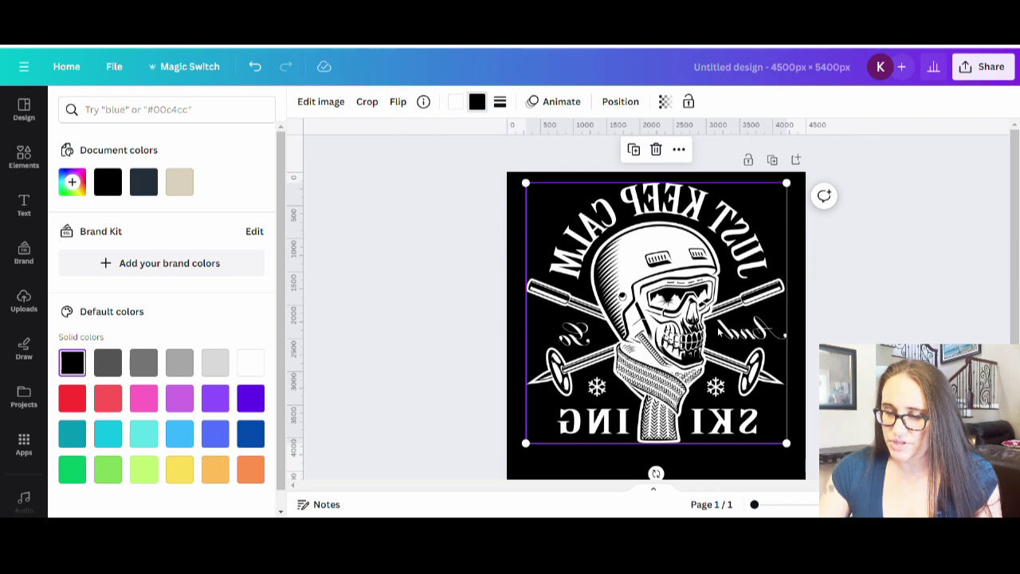
drag(673, 363, 673, 369)
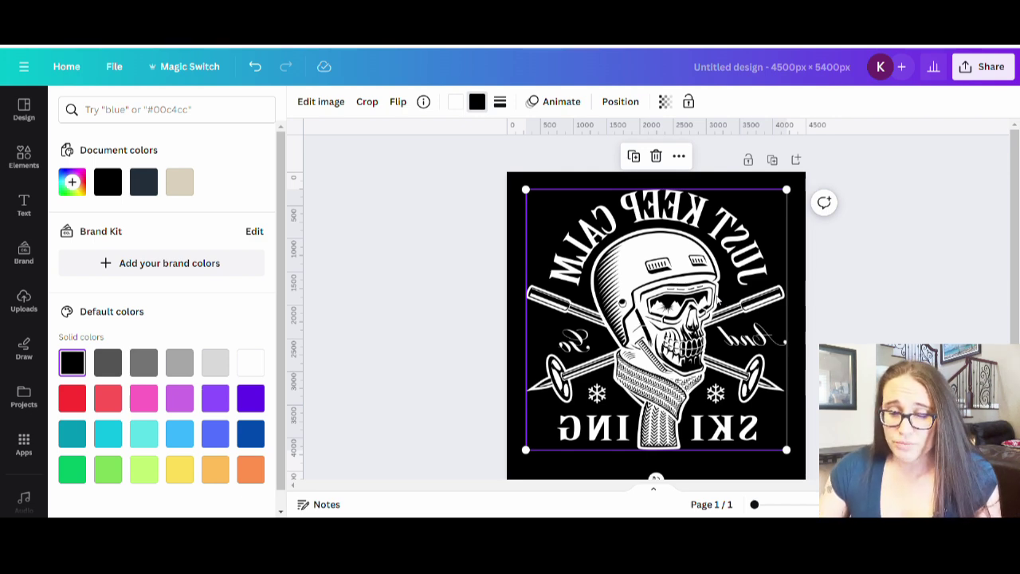
click(550, 283)
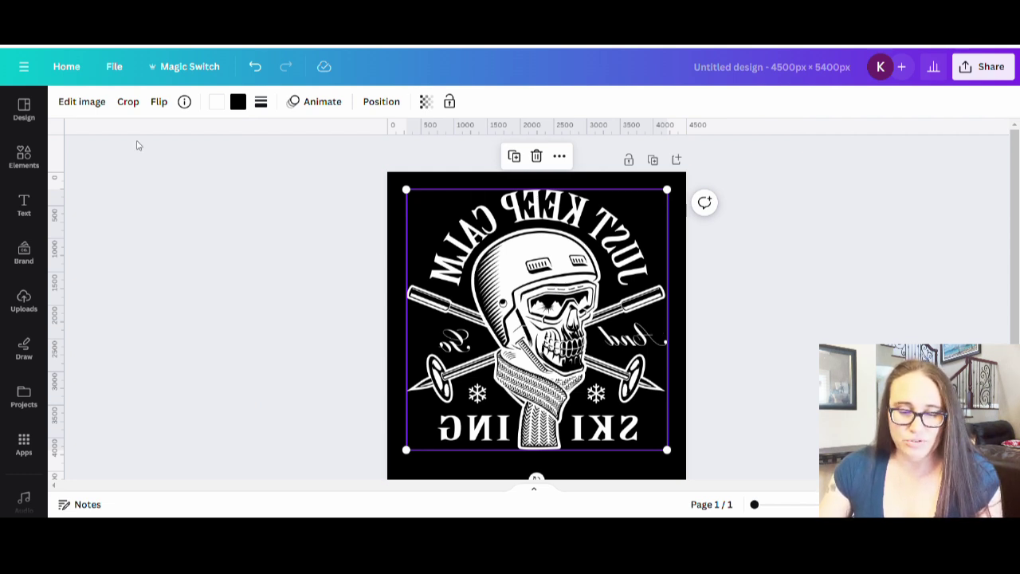
- Look through the image effects available for the skiing skull graphic without applying any
click(72, 104)
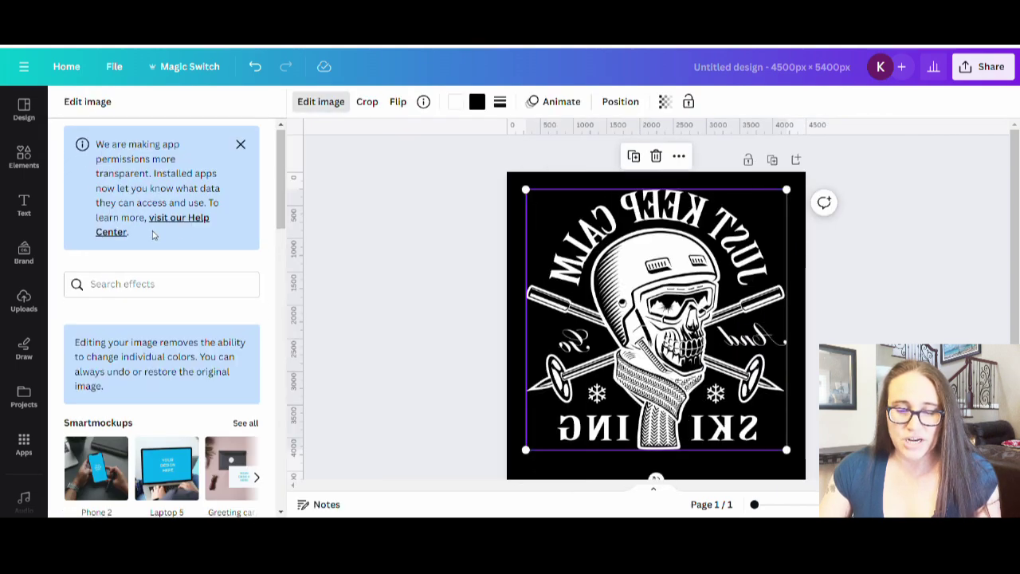
scroll(166, 262, down, 15)
scroll(239, 291, up, 15)
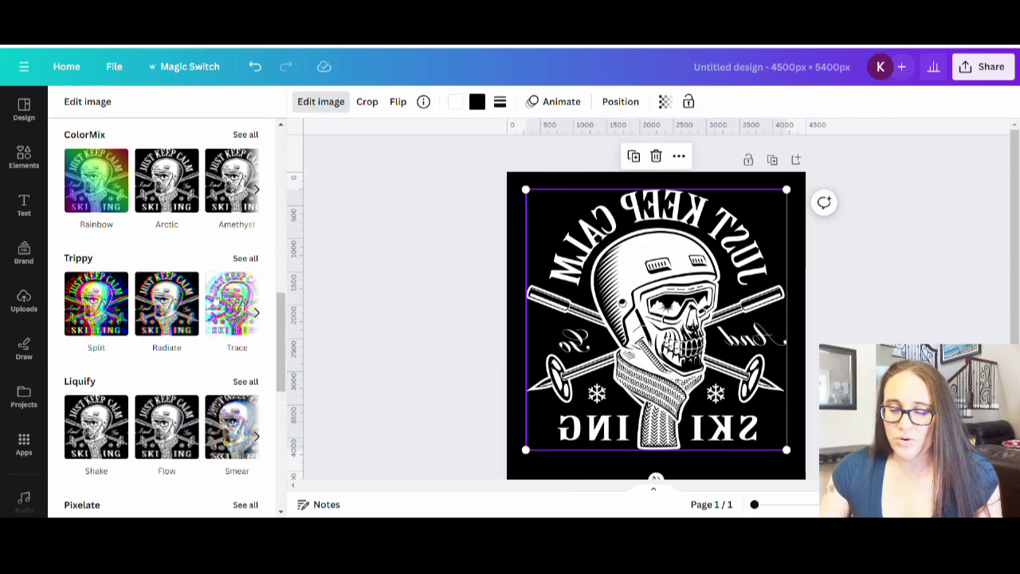
click(443, 278)
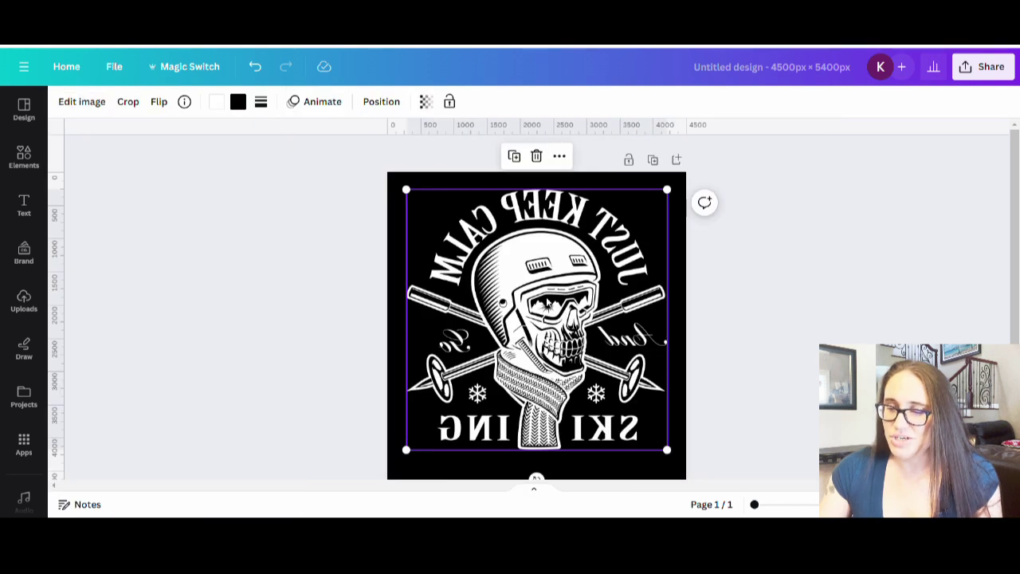
- Name the design "skull"
click(765, 191)
text(skull)
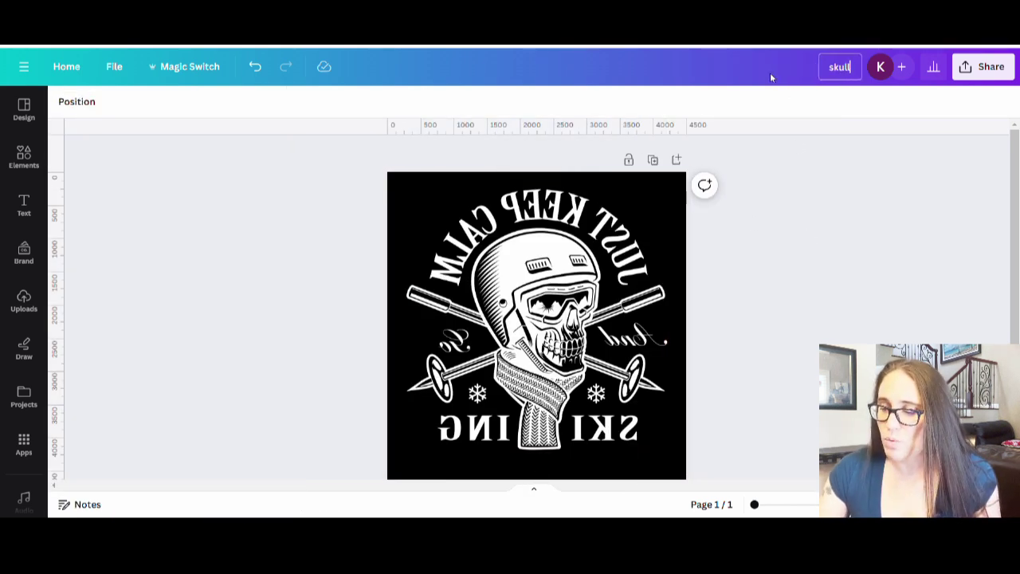
key(Return)
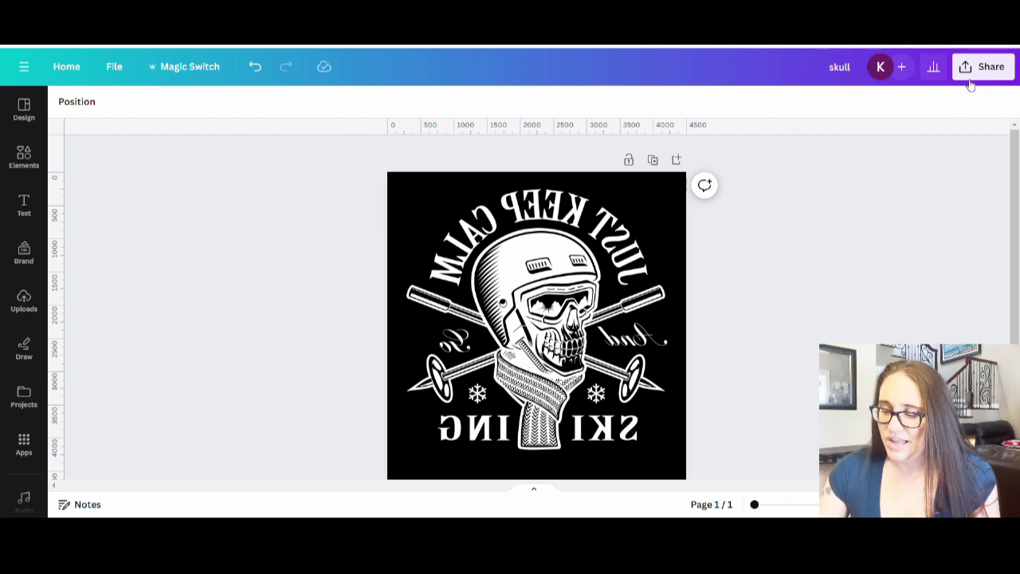
- Download the design as a 4,500 × 5,400 px PNG with a transparent background
click(986, 67)
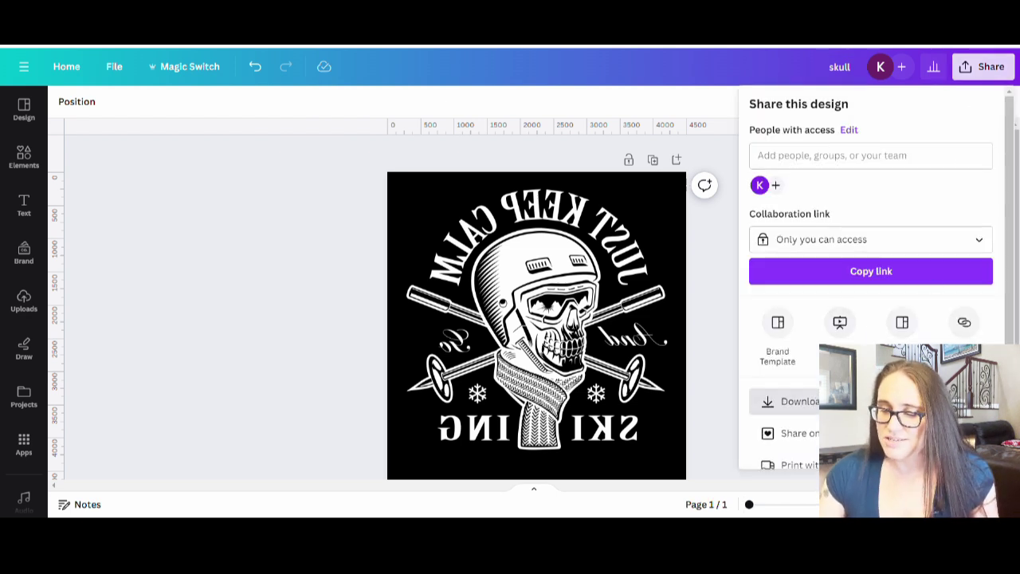
click(789, 401)
click(853, 242)
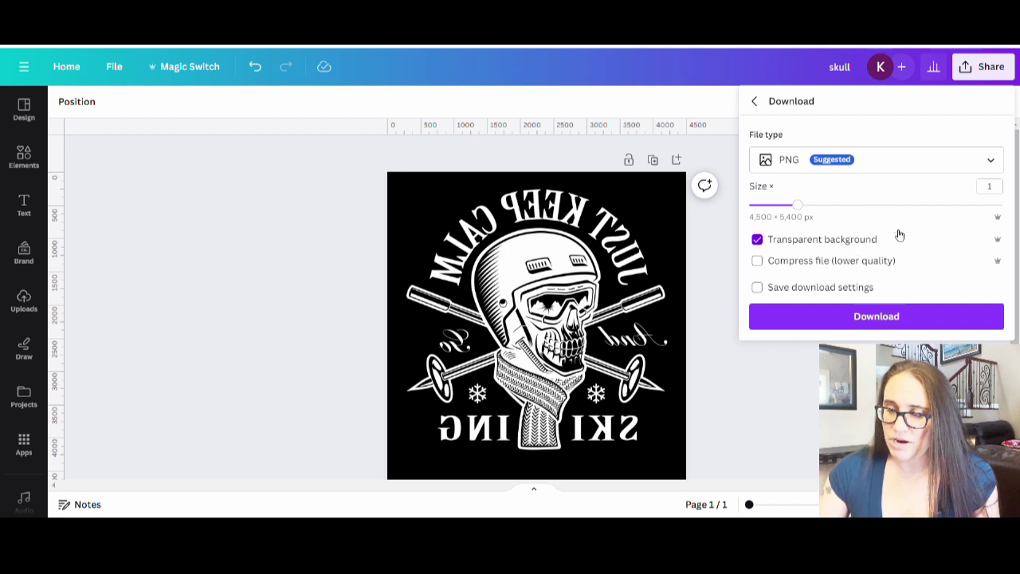
click(880, 321)
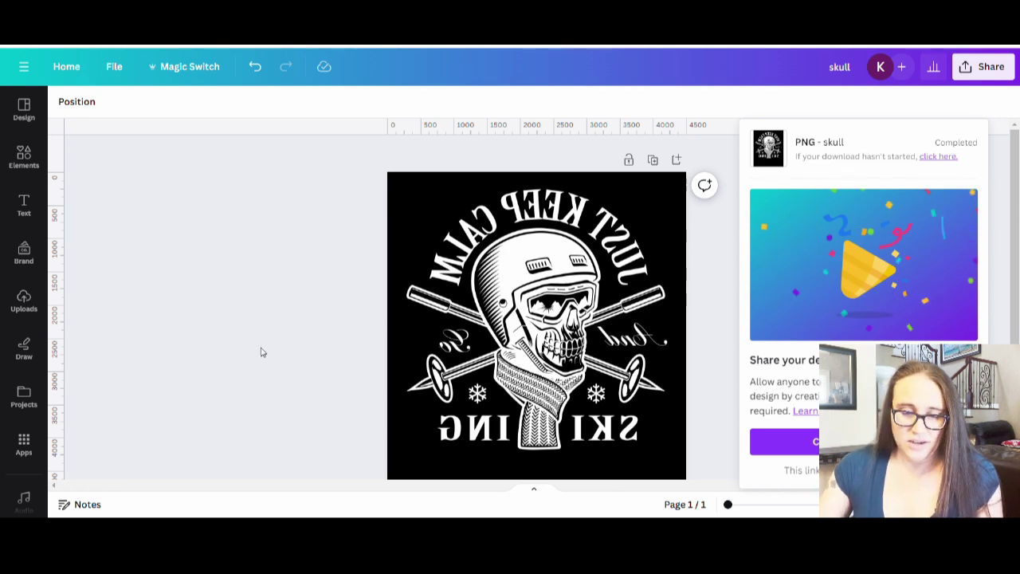
click(239, 344)
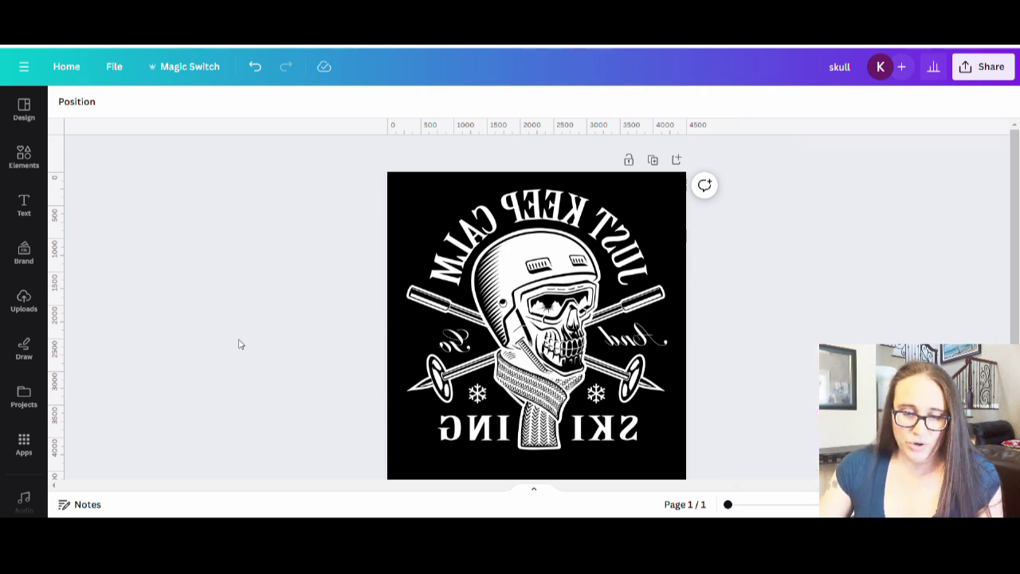
- Upload the exported skull PNG and replace the original skiing skull graphic on the page with it
click(32, 305)
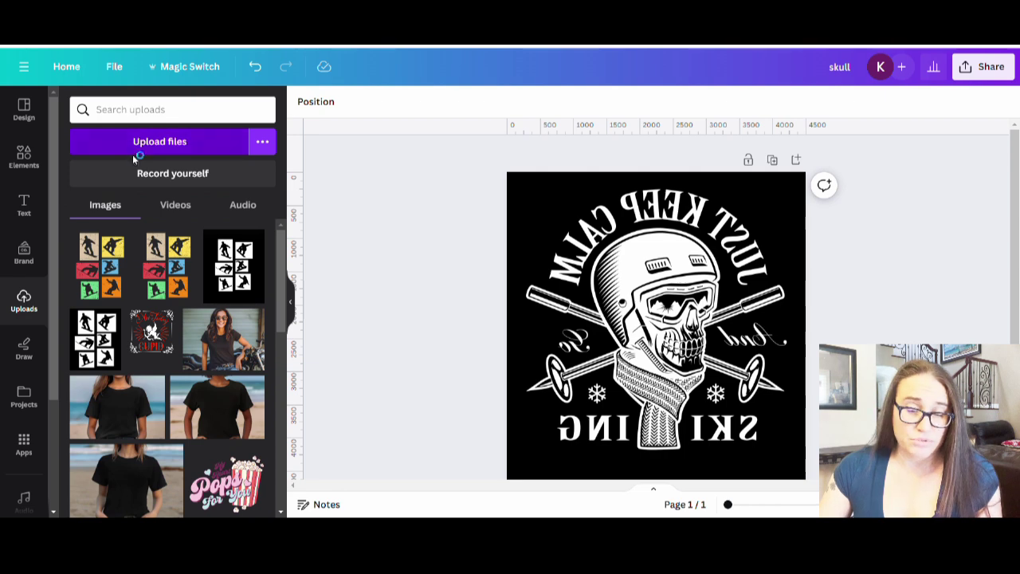
click(132, 143)
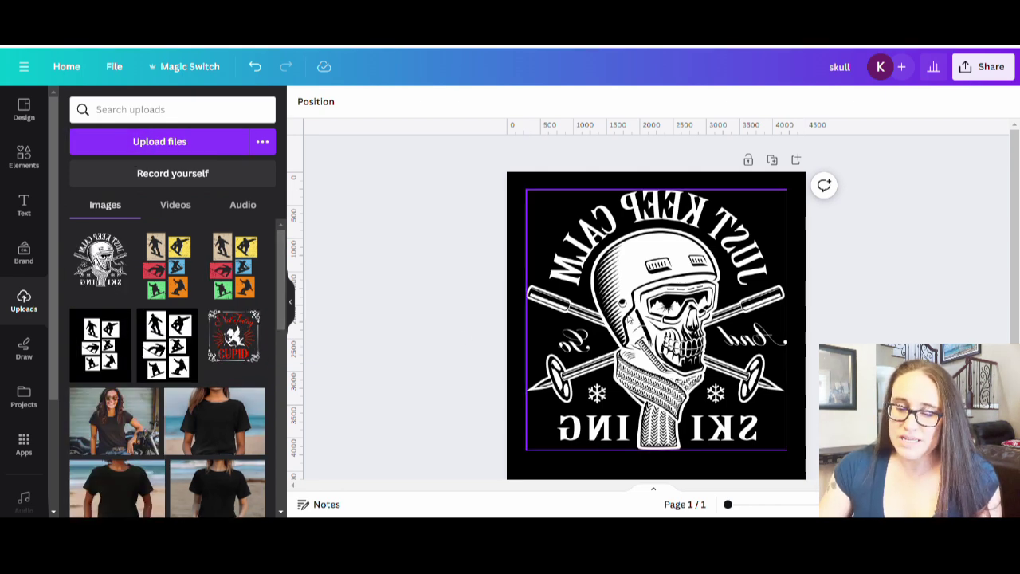
drag(661, 319, 359, 295)
click(112, 261)
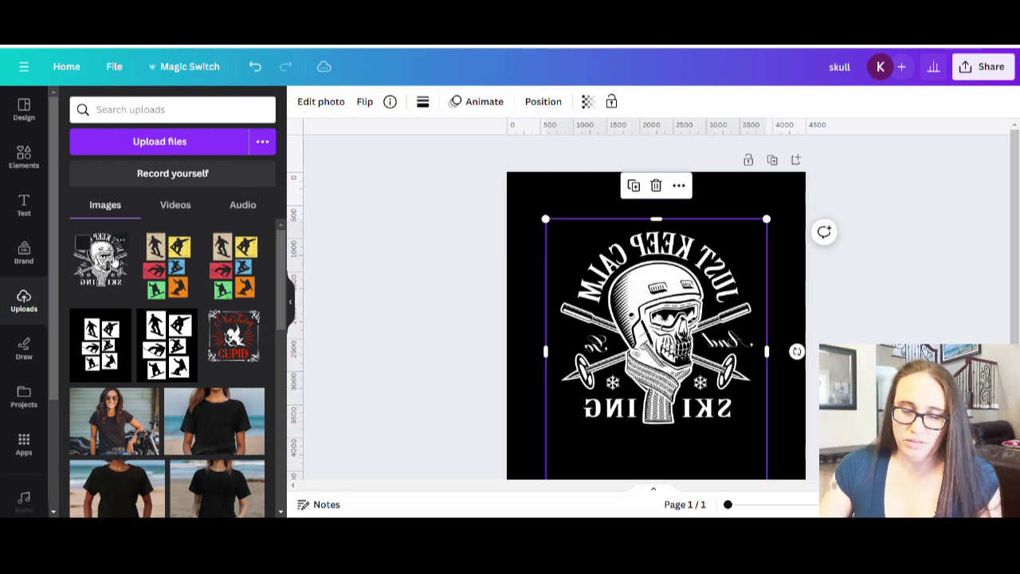
click(288, 303)
click(291, 307)
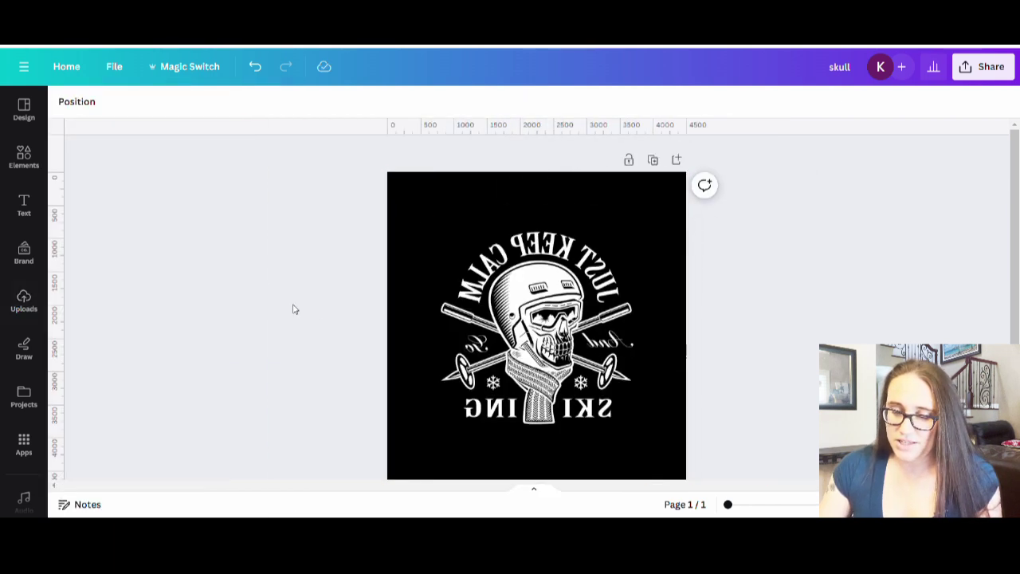
- Enlarge the uploaded skull image to about 4000 px wide and centre it across the page
scroll(534, 318, down, 1)
click(536, 403)
drag(537, 416, 548, 385)
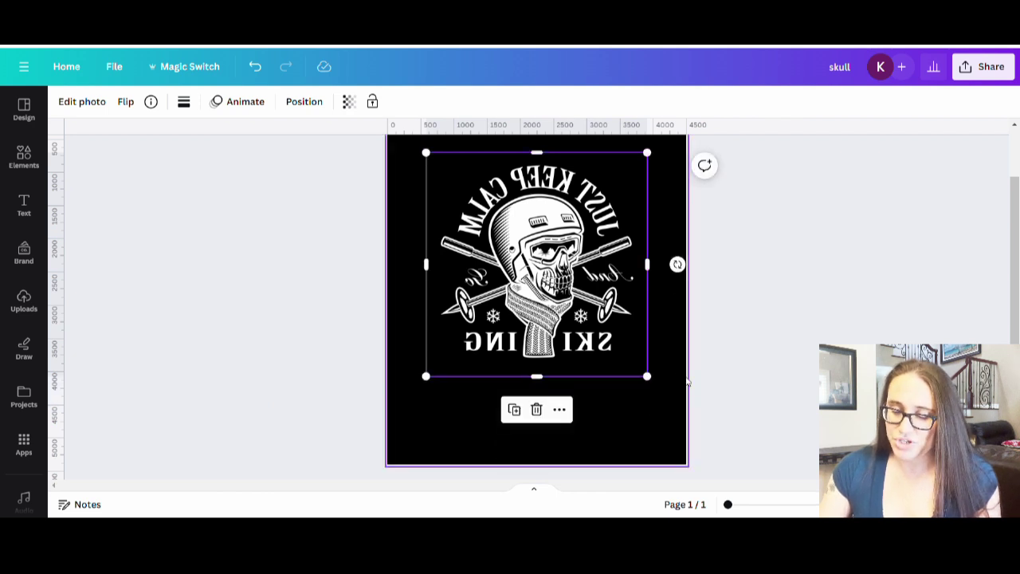
drag(655, 382, 692, 426)
drag(610, 358, 592, 341)
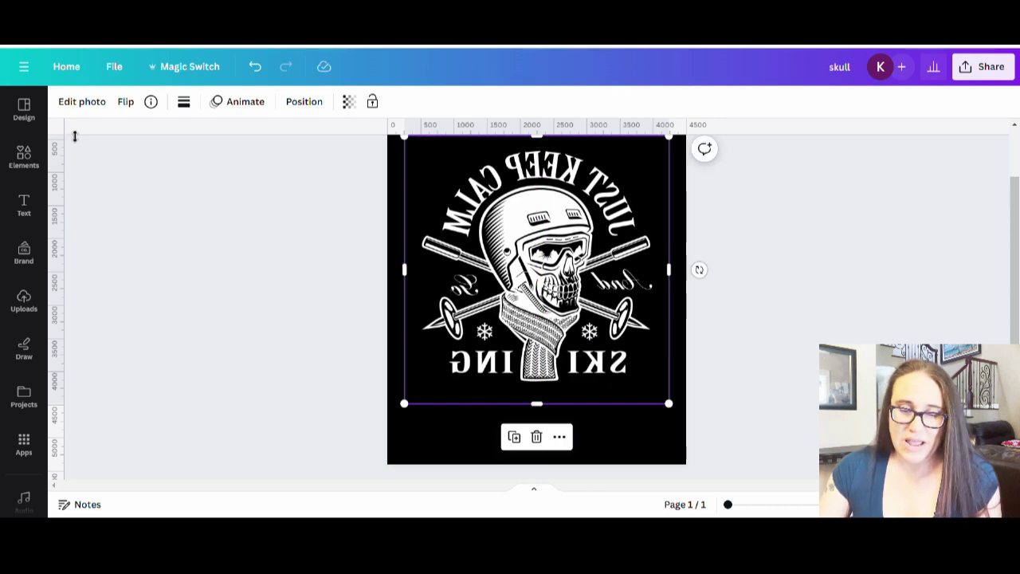
- Erase the mirrored "JUST KEEP CALM" and "SKIING" lettering from the skull image using Magic Eraser with brush size 57
click(82, 101)
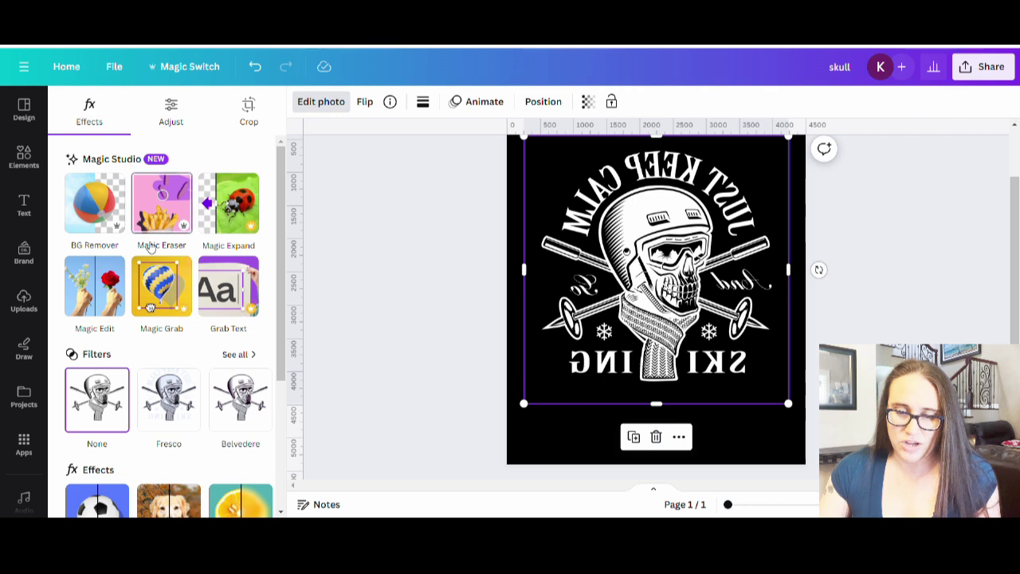
click(163, 207)
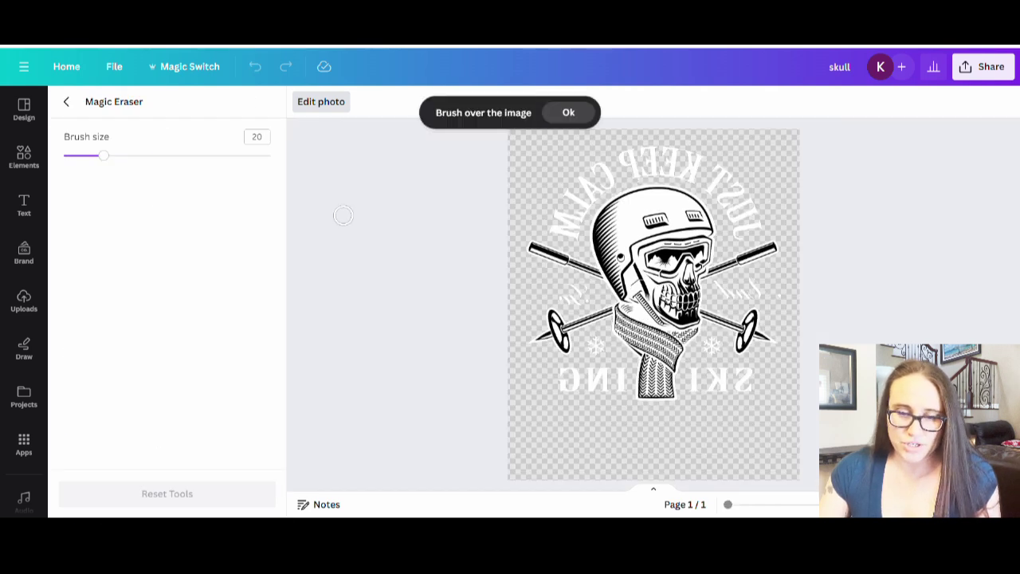
click(180, 155)
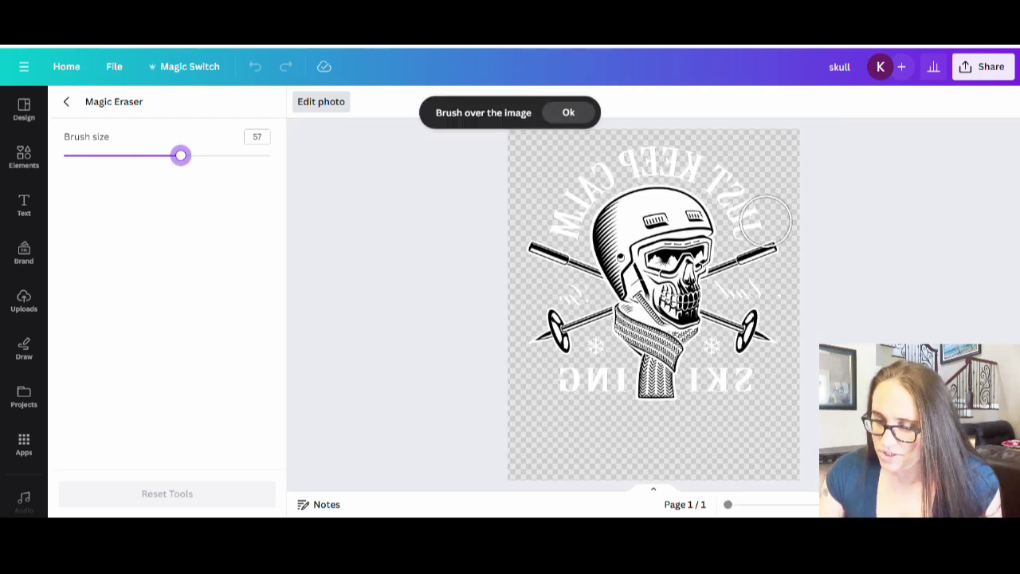
mouse_move(744, 218)
mouse_down()
mouse_move(713, 171)
mouse_move(676, 157)
mouse_move(637, 154)
mouse_move(595, 170)
mouse_up()
mouse_move(594, 174)
mouse_down()
mouse_move(565, 217)
mouse_move(535, 187)
mouse_move(509, 187)
mouse_move(470, 240)
mouse_move(475, 307)
mouse_move(460, 376)
mouse_move(477, 396)
mouse_move(537, 408)
mouse_move(561, 389)
mouse_move(606, 382)
mouse_move(587, 416)
mouse_move(681, 432)
mouse_move(701, 431)
mouse_move(705, 384)
mouse_move(761, 389)
mouse_up()
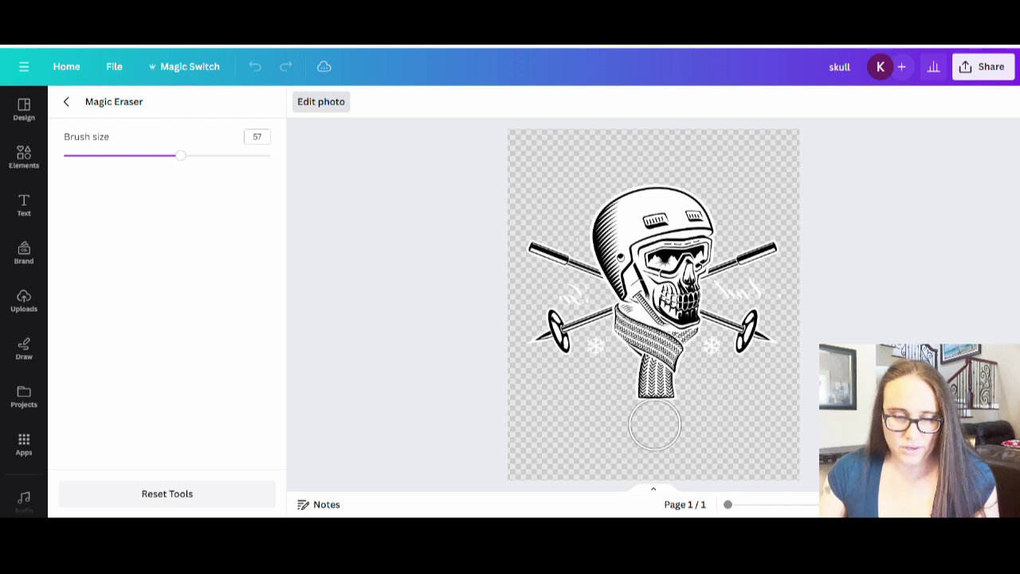
- Erase the mirrored script words "And" and "Go" beside the skull using Magic Eraser with brush size 27
click(123, 158)
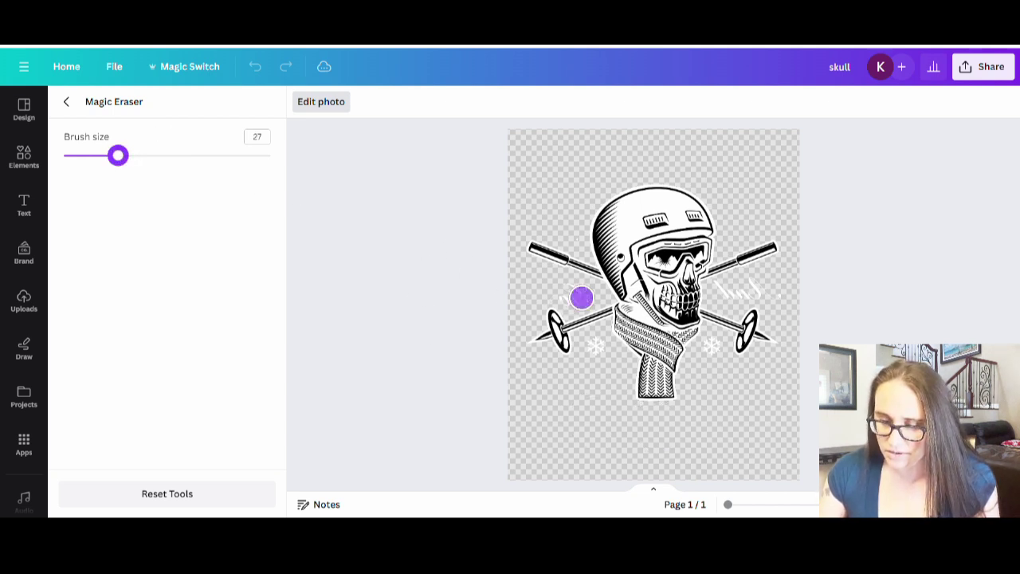
mouse_move(582, 295)
mouse_down()
mouse_move(523, 286)
mouse_move(485, 260)
mouse_move(485, 231)
mouse_move(537, 162)
mouse_move(725, 121)
mouse_move(791, 150)
mouse_move(826, 196)
mouse_move(828, 255)
mouse_move(779, 292)
mouse_move(722, 289)
mouse_move(737, 294)
mouse_up()
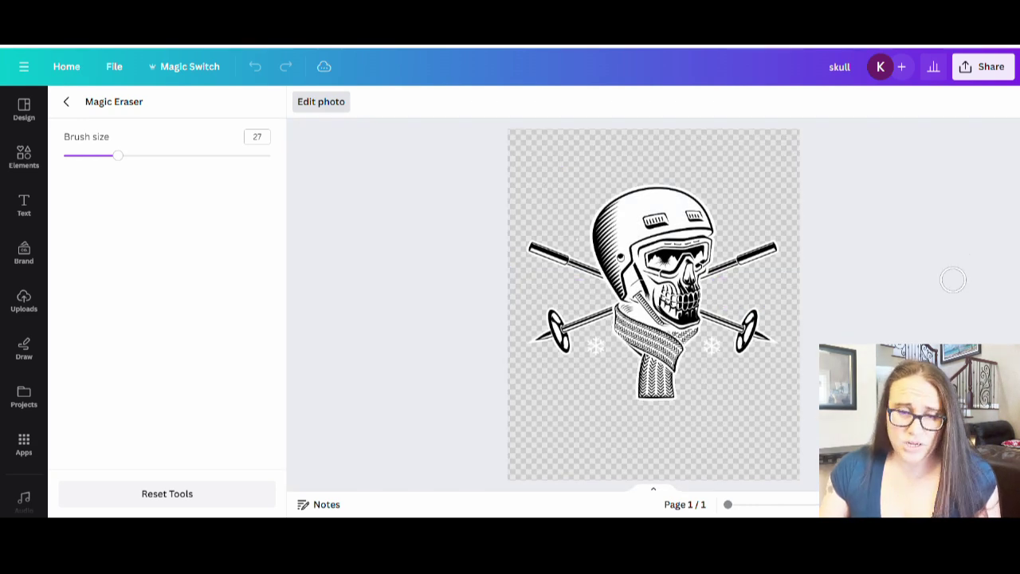
click(67, 105)
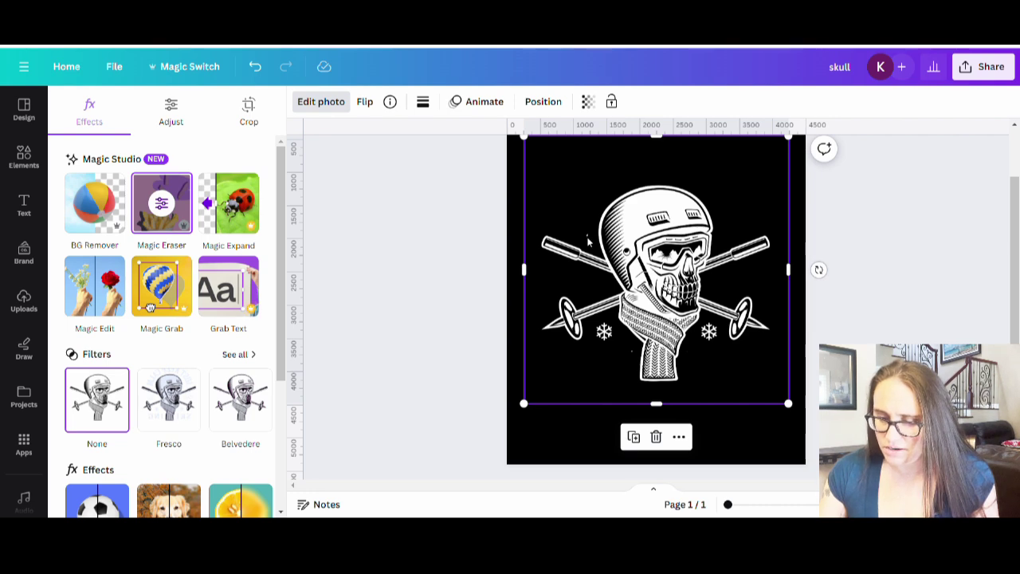
- Erase the leftover specks beside the helmet and the hanging scarf end using Magic Eraser with brush size 20
mouse_move(631, 352)
mouse_down()
mouse_move(633, 344)
mouse_move(636, 355)
mouse_up()
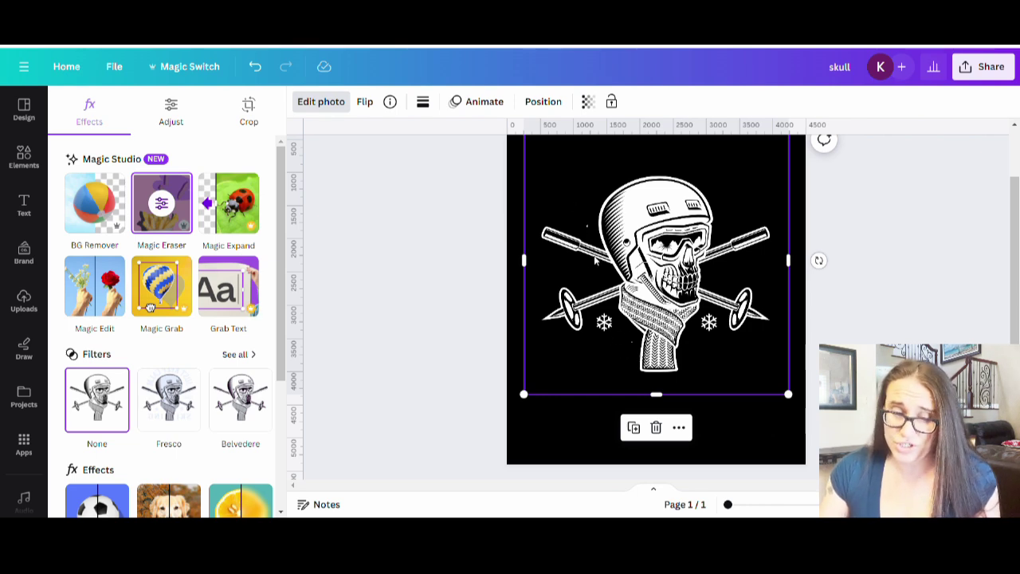
click(165, 205)
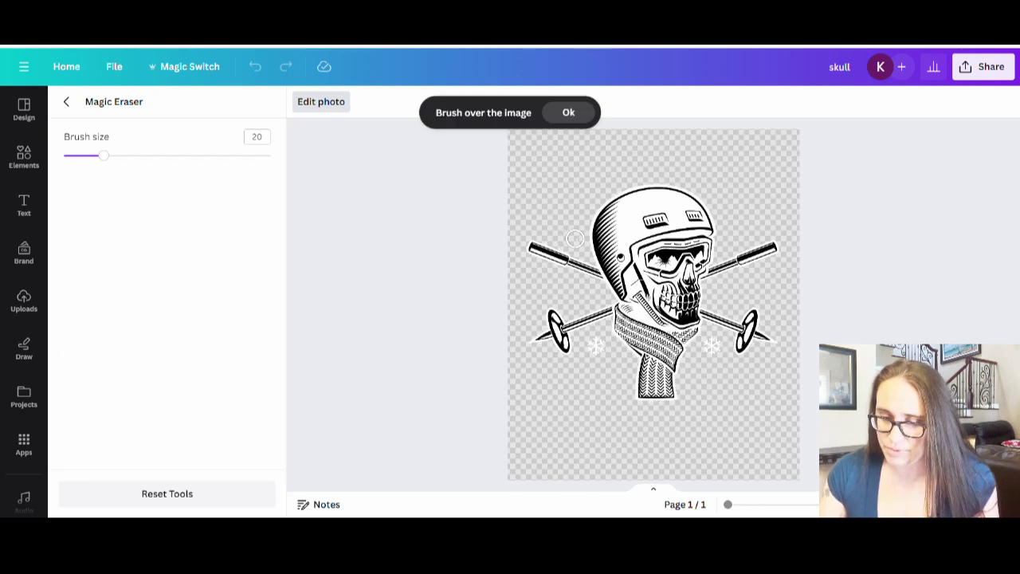
drag(575, 238, 514, 210)
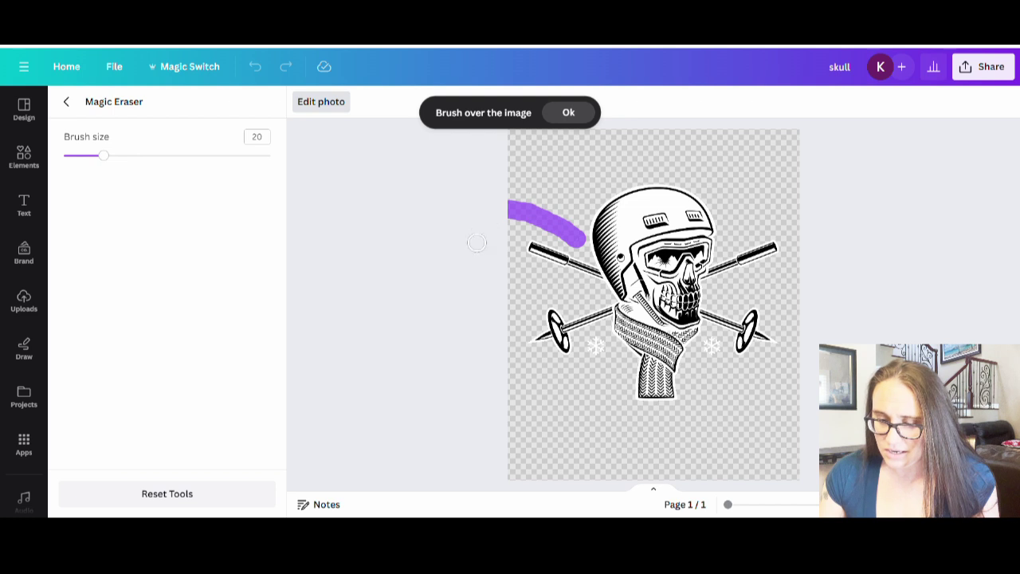
drag(498, 396, 602, 405)
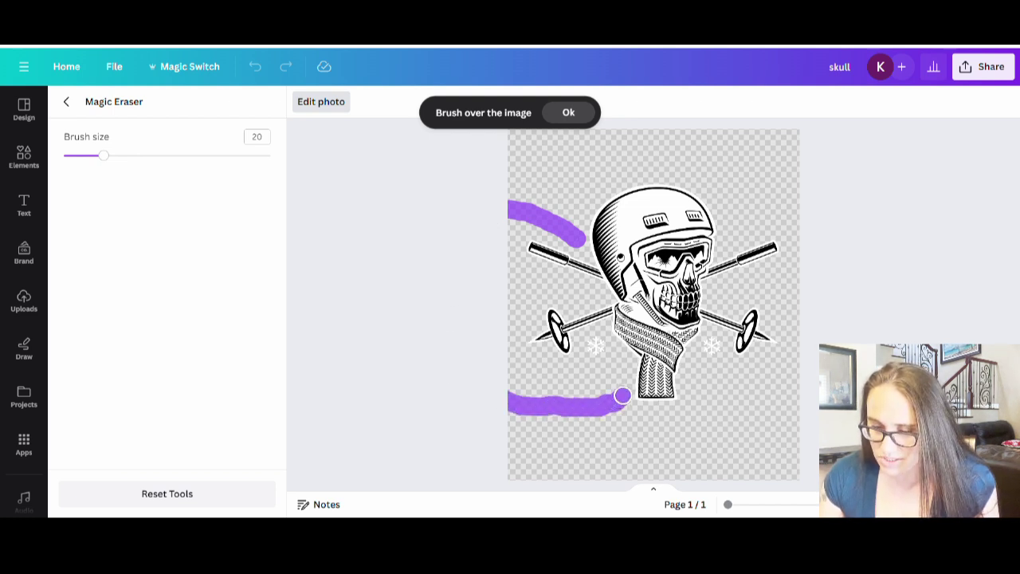
drag(622, 391, 625, 382)
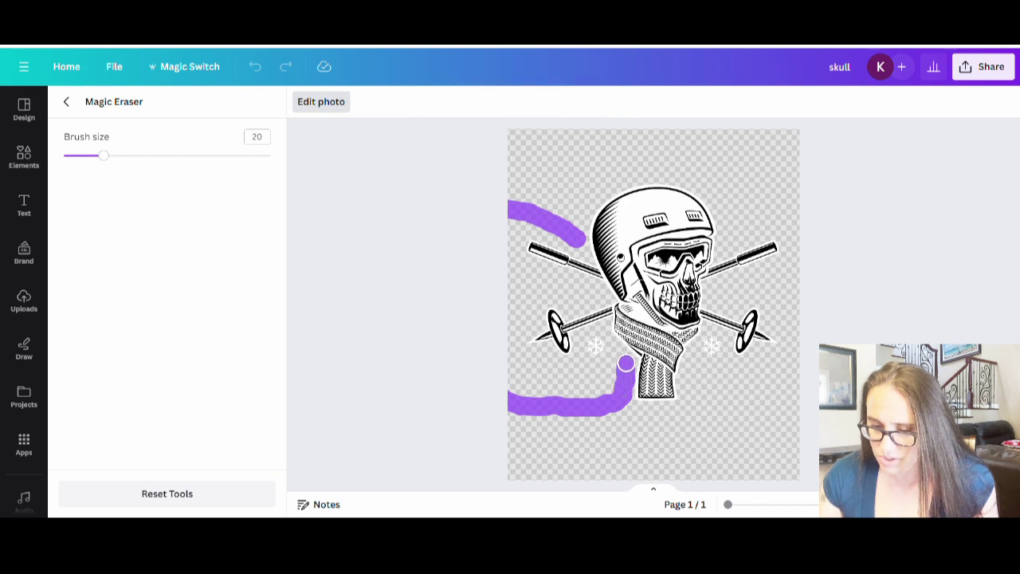
mouse_move(619, 374)
mouse_down()
mouse_move(610, 389)
mouse_move(616, 365)
mouse_up()
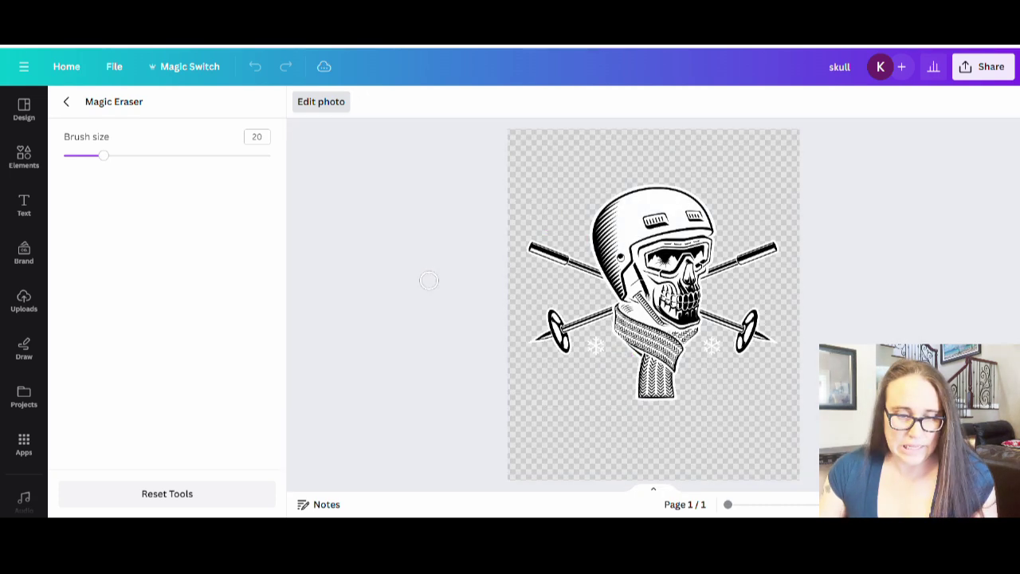
click(66, 102)
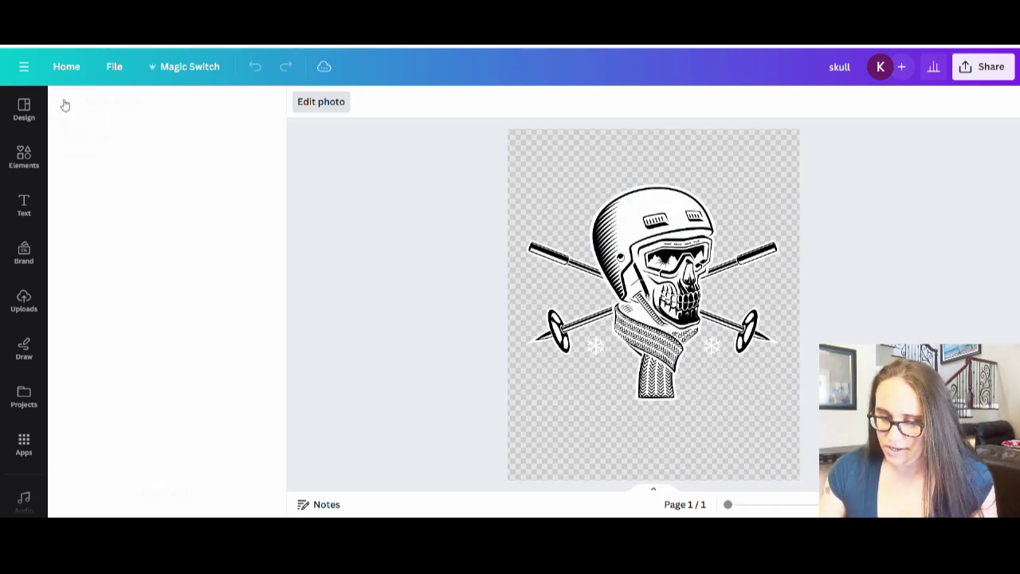
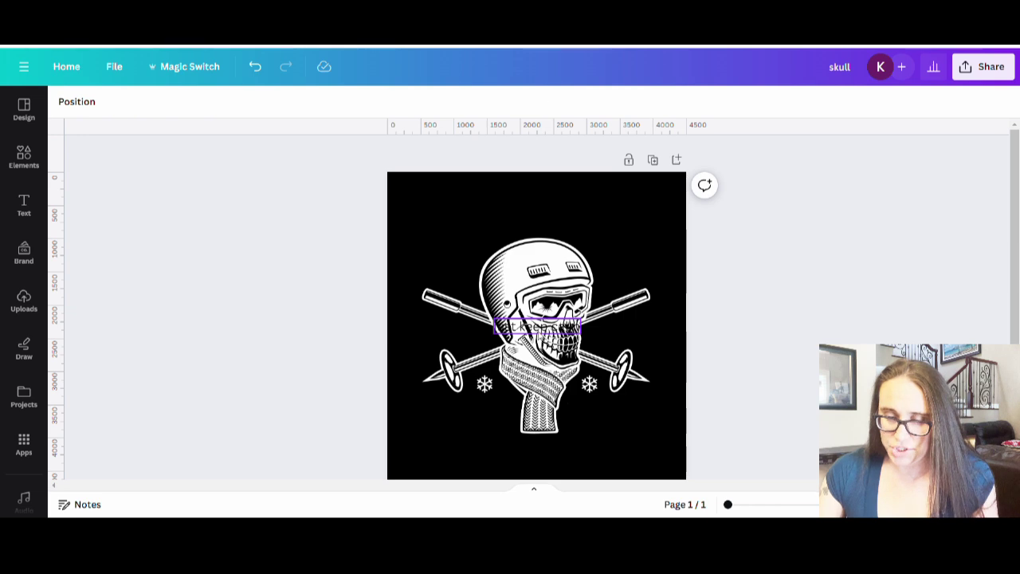
- Move the "just keep calm" text above the skull's helmet and color it white
drag(537, 326, 536, 210)
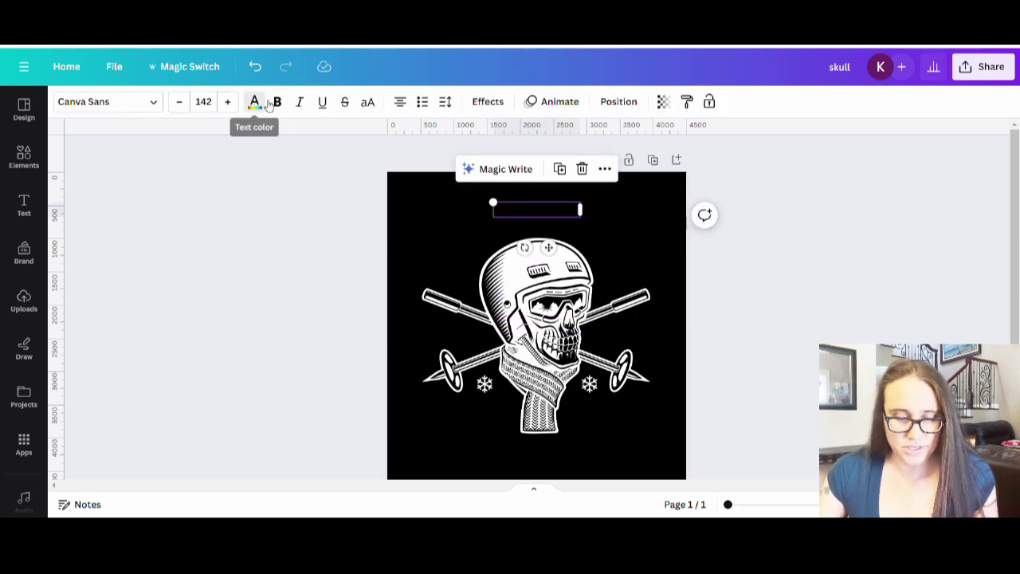
click(255, 102)
click(264, 447)
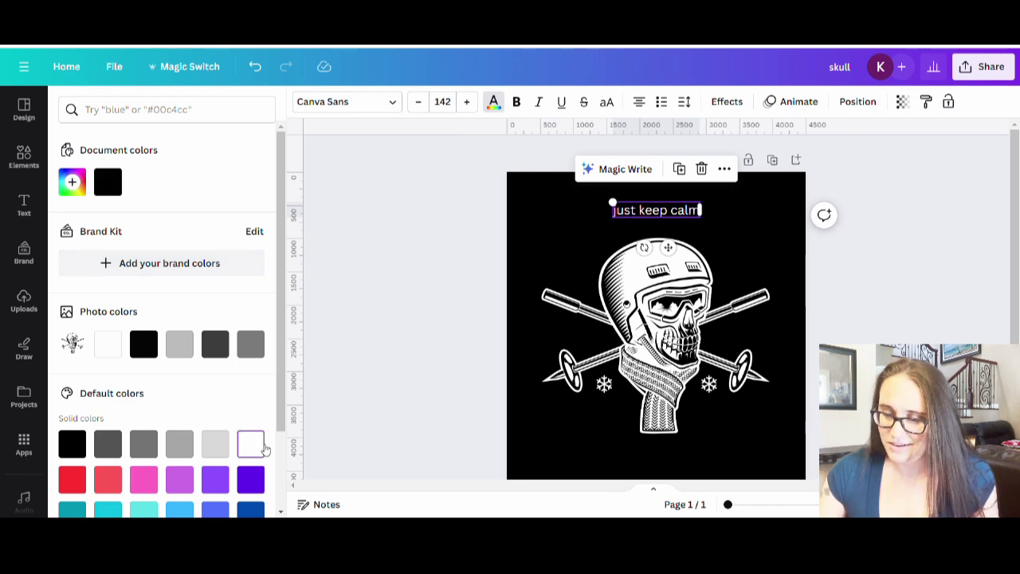
click(349, 343)
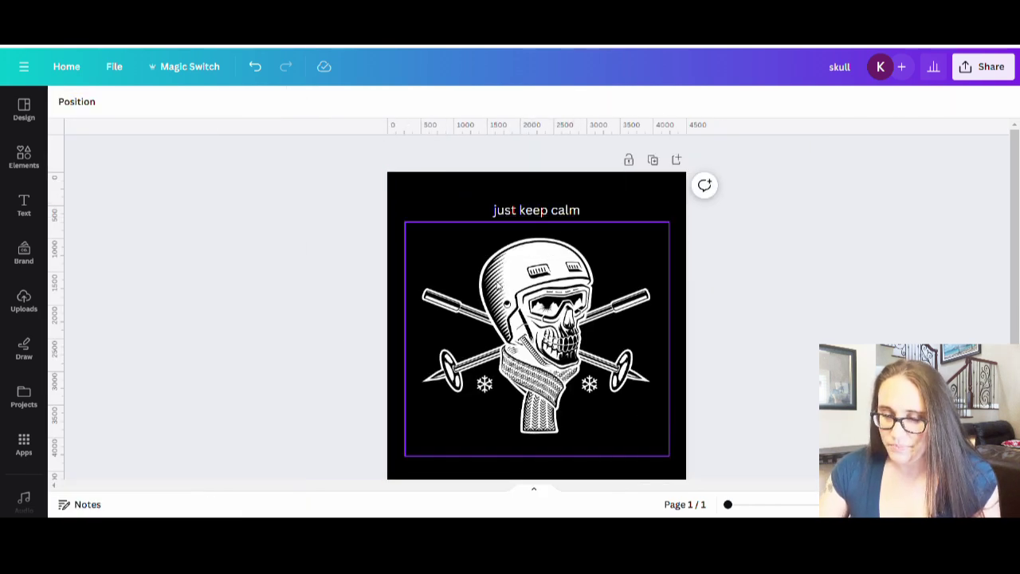
- Enlarge the "just keep calm" text to font size 267 and centre it above the skull
click(567, 215)
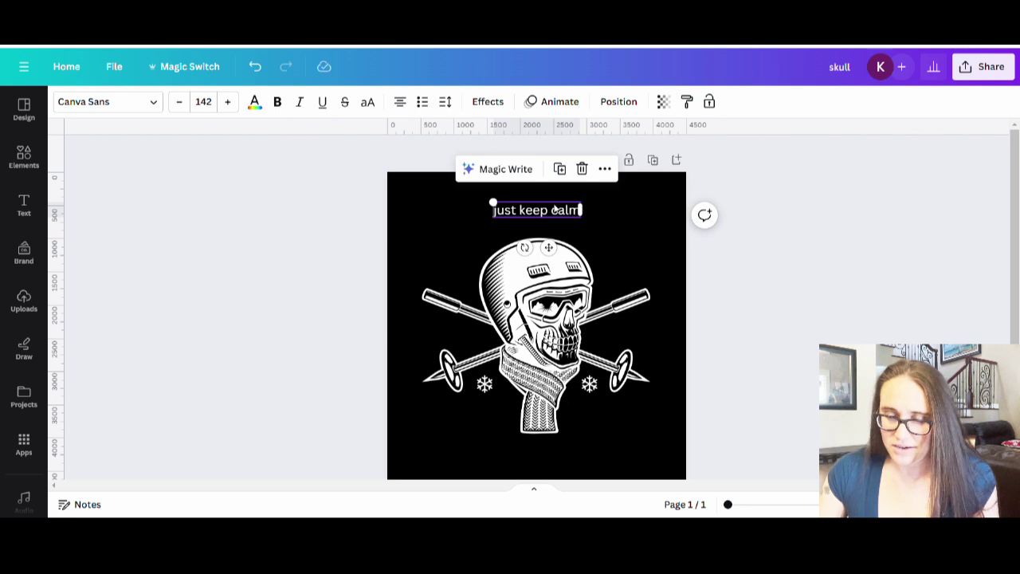
drag(494, 203, 415, 187)
drag(497, 205, 538, 209)
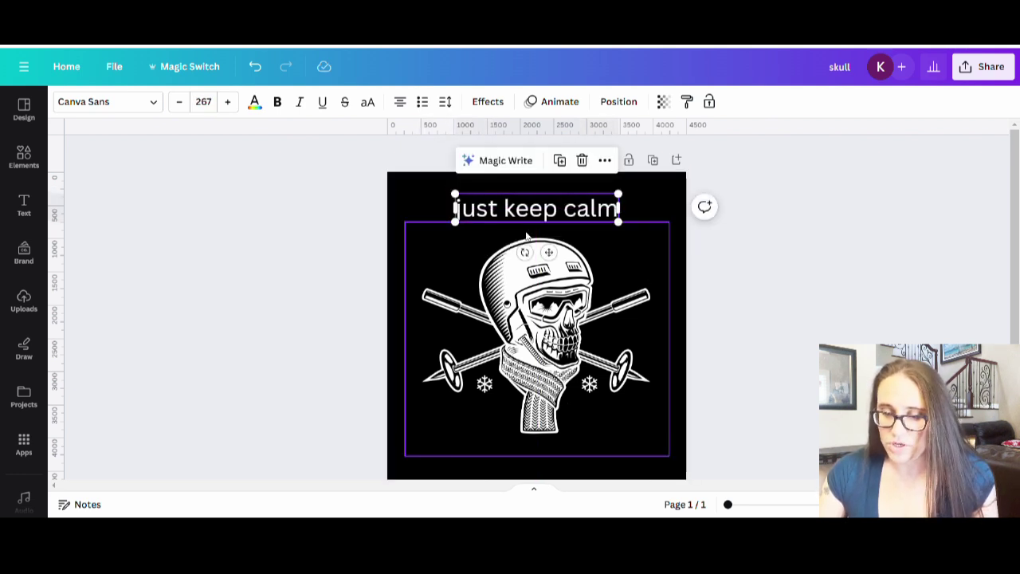
- Add a text reading "and" and place it just below the snowflake on the near side of the scarf's hanging end, under the left ski pole
scroll(677, 319, down, 1)
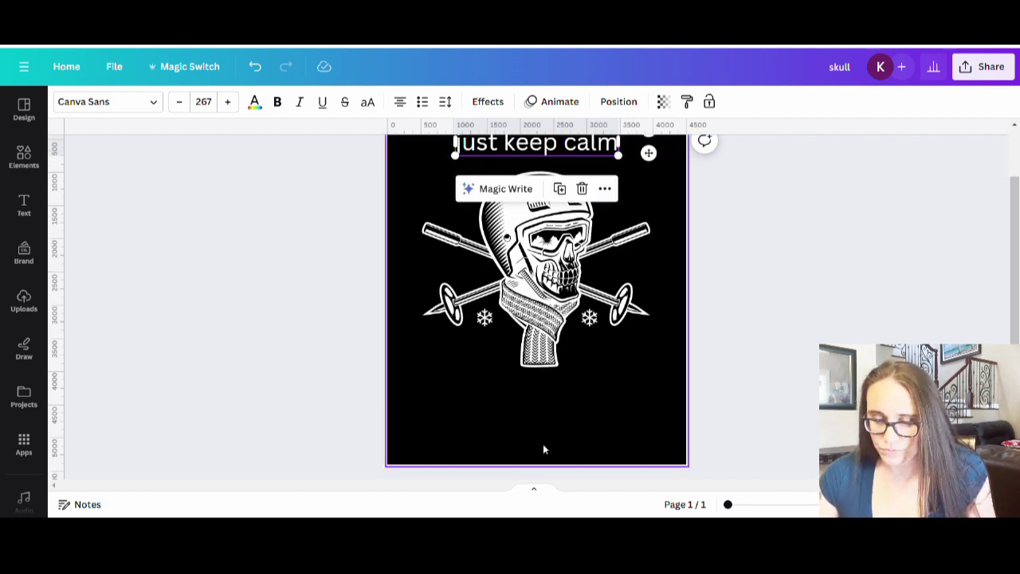
click(581, 428)
key(t)
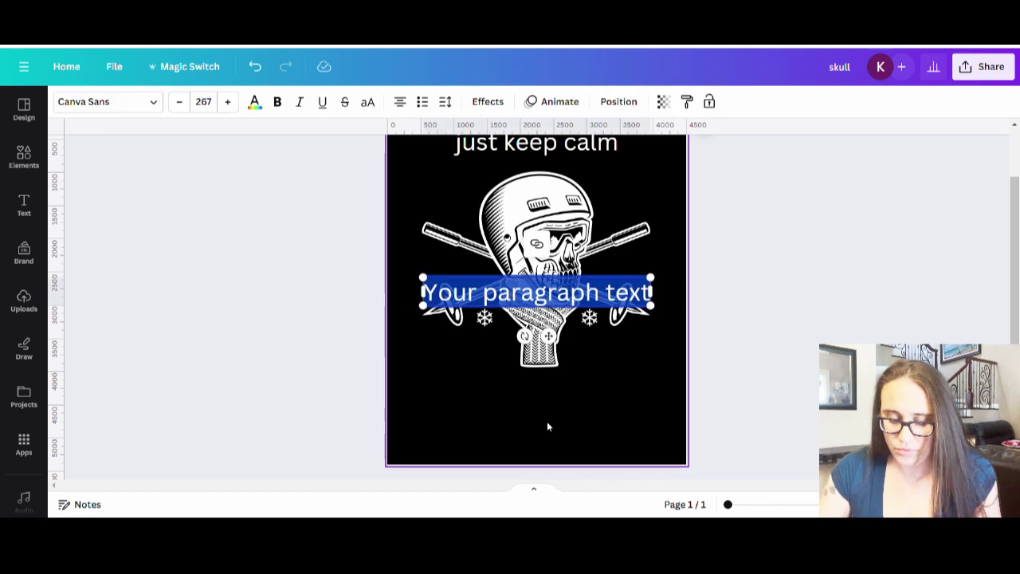
key(BackSpace)
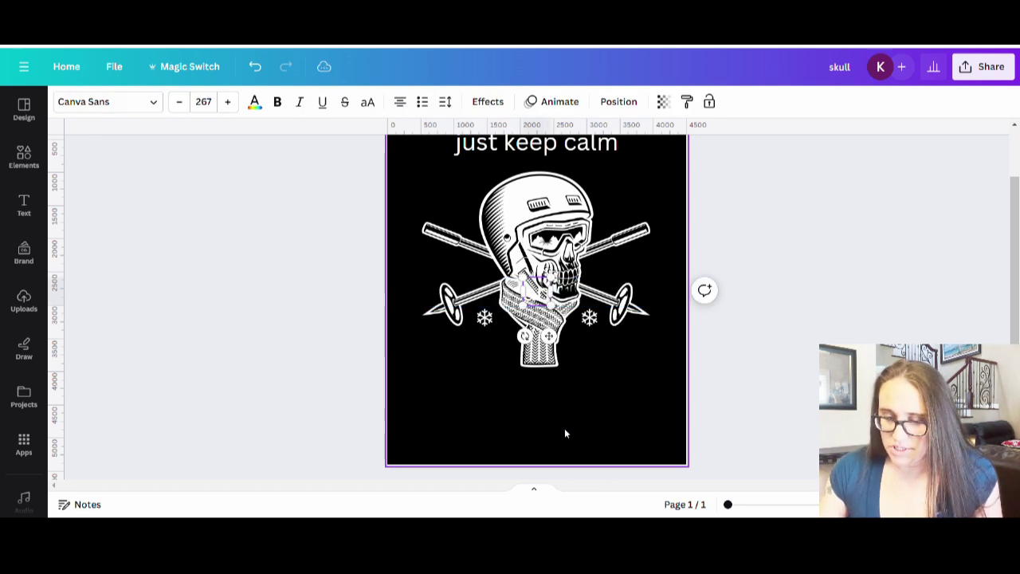
text(and)
drag(548, 335, 488, 394)
- Add a text reading "go" and place it across the scarf from "and", level with that word
click(506, 426)
key(t)
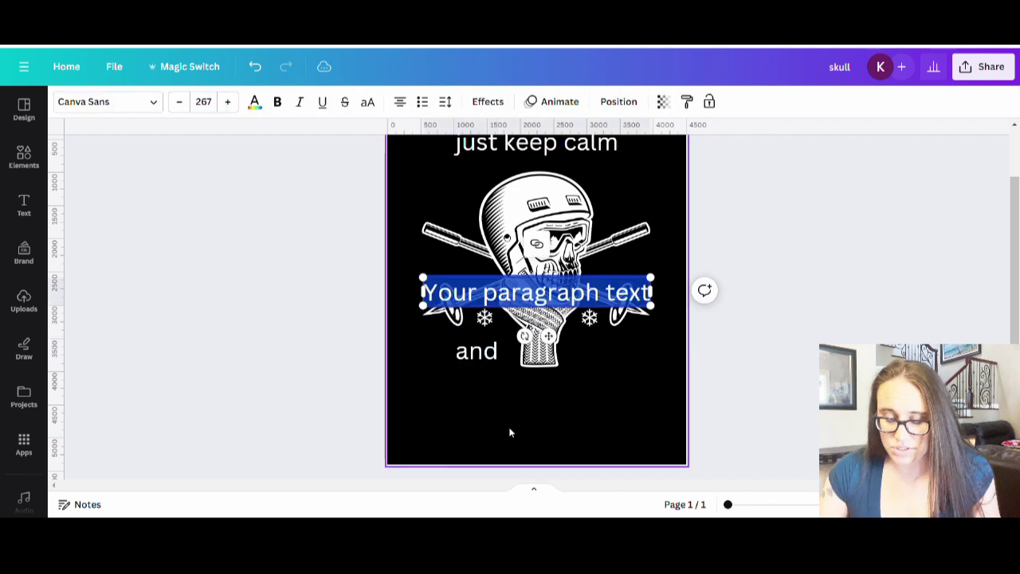
key(BackSpace)
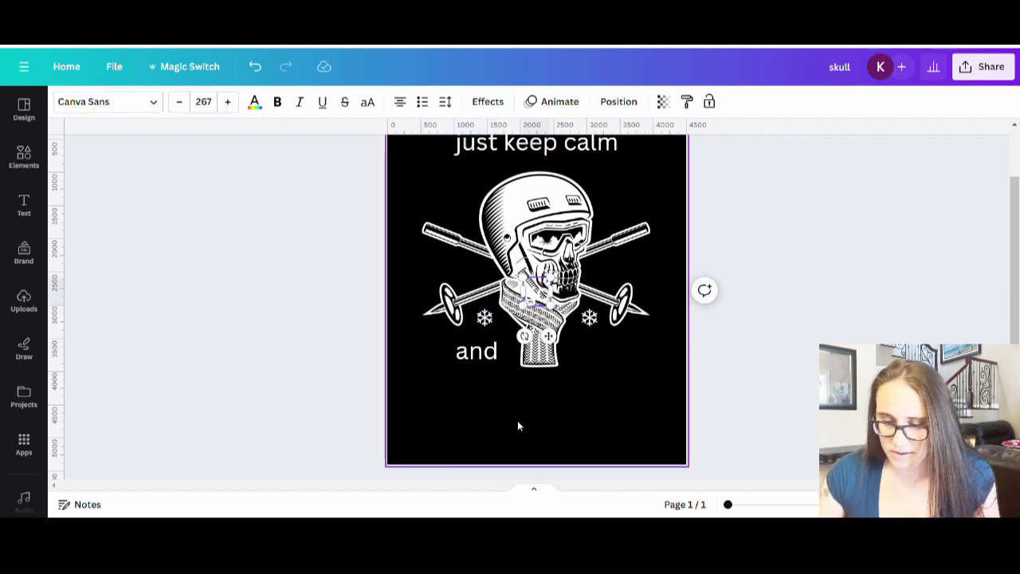
click(574, 369)
drag(541, 306, 596, 358)
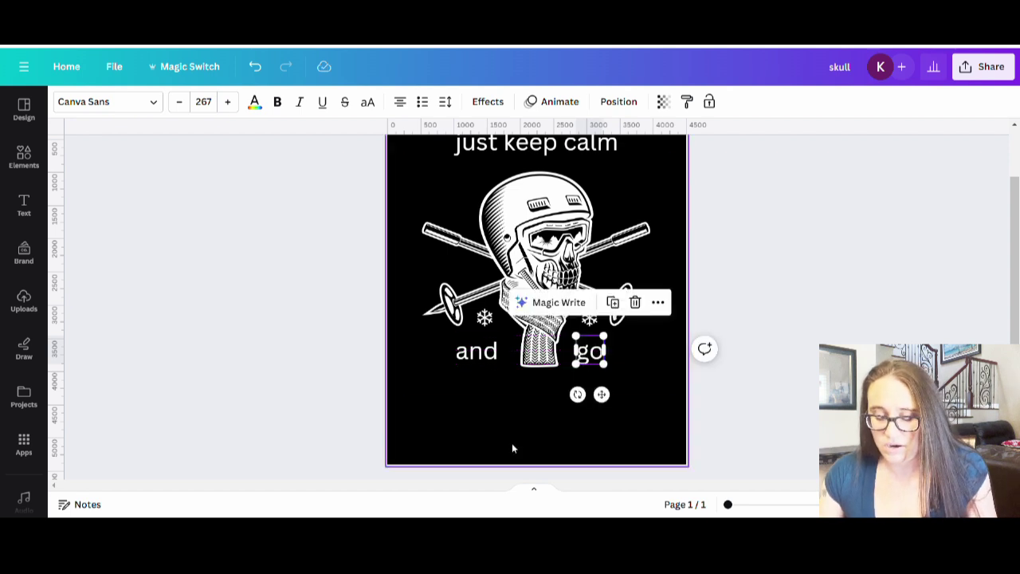
- Add a text reading "skiing", enlarge it to font size 774, and place it below the scarf
click(495, 481)
text(text)
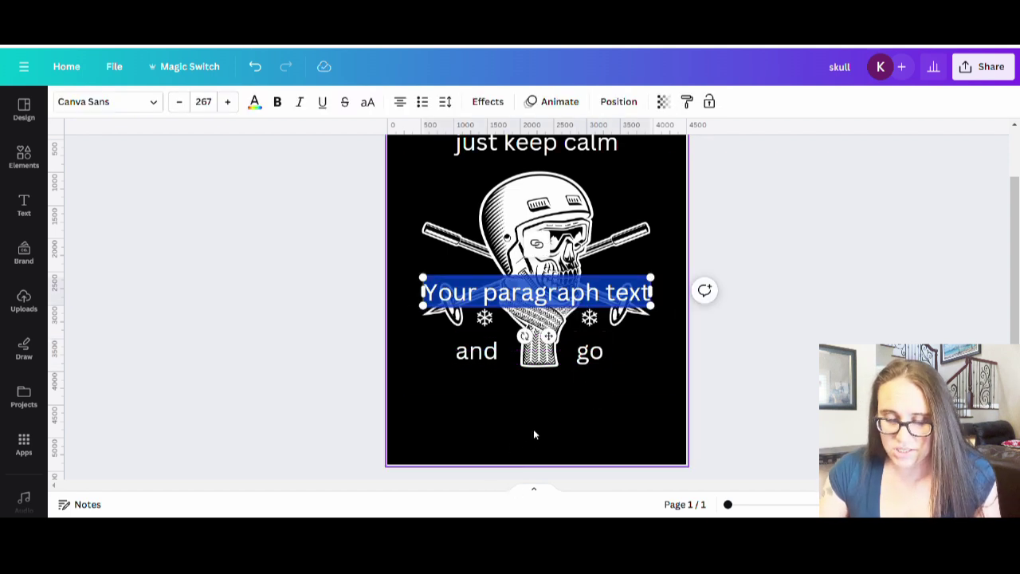
text(skiing)
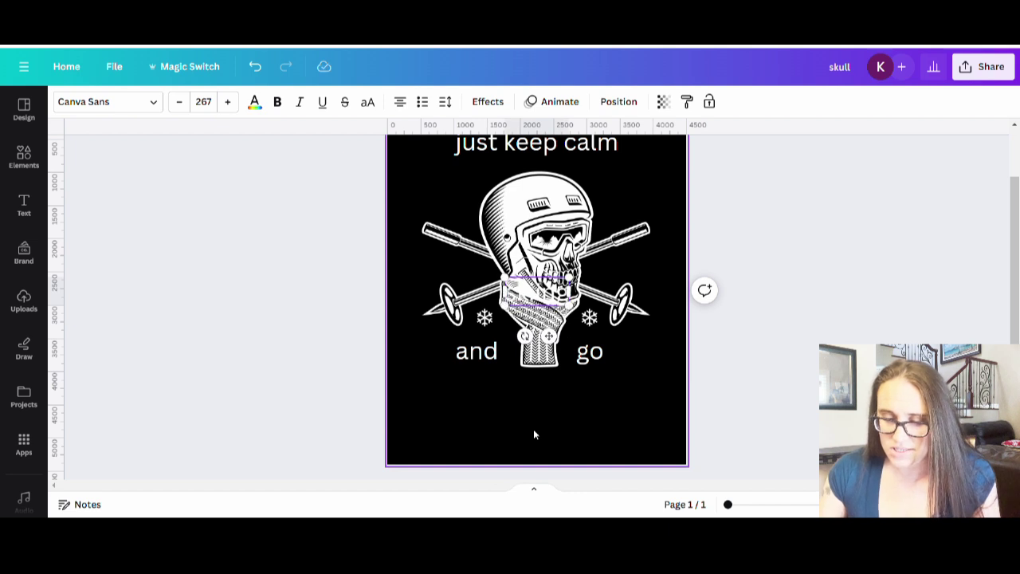
click(533, 434)
drag(539, 294, 668, 458)
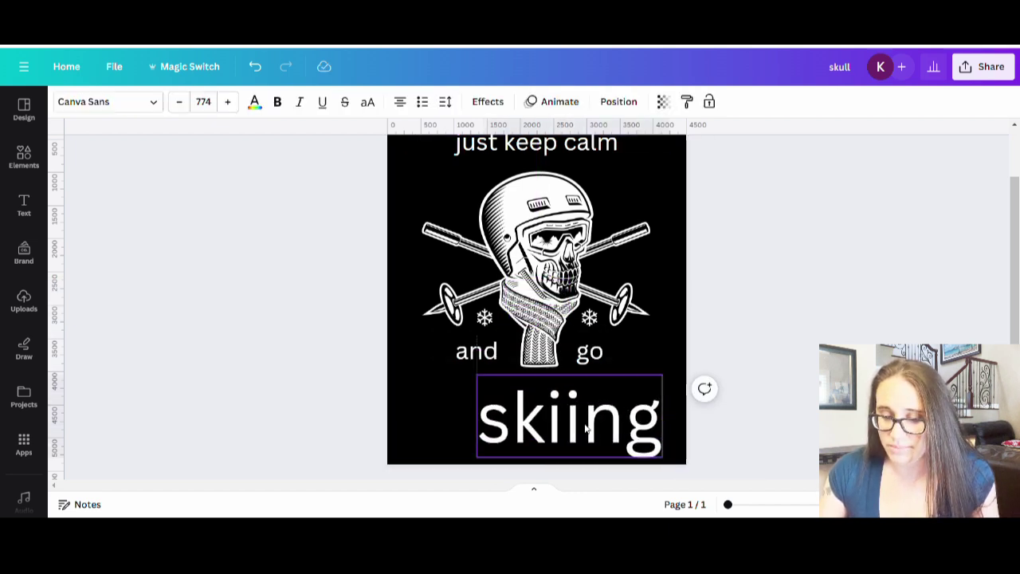
drag(585, 427, 566, 428)
click(702, 353)
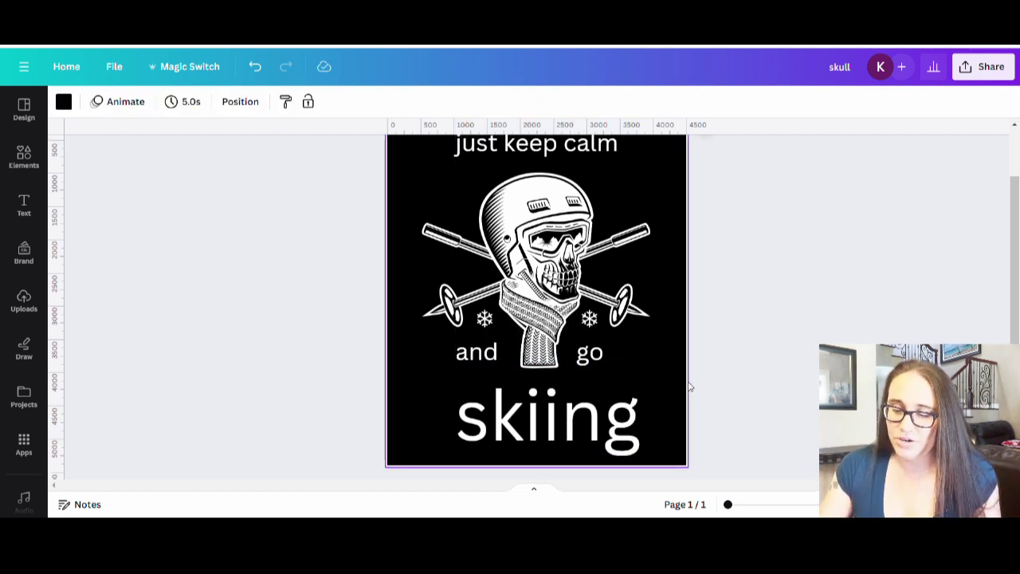
- Set the "just keep calm" text to the Alike font and apply that font to all text in the design
scroll(708, 377, up, 2)
scroll(710, 379, down, 2)
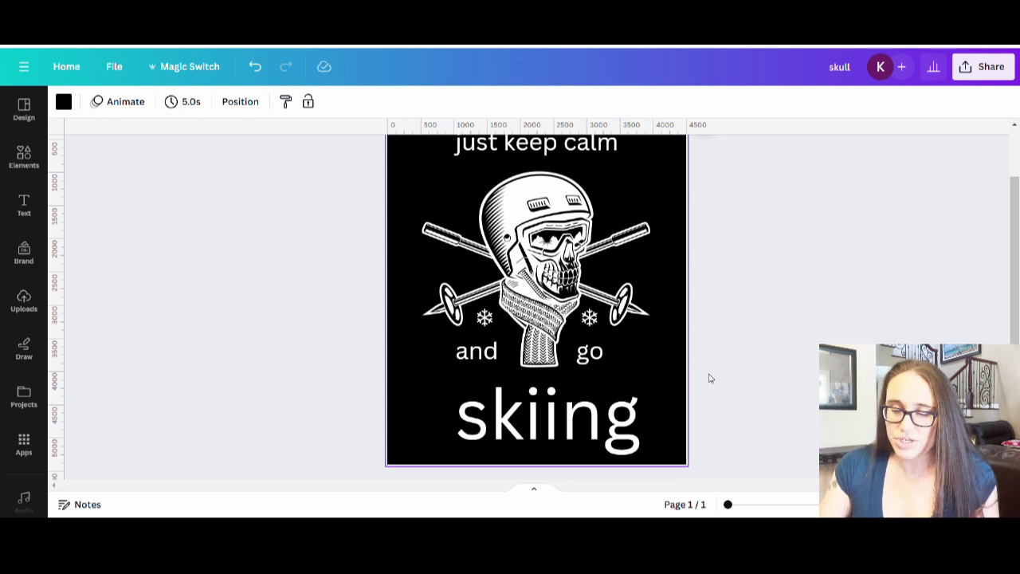
scroll(710, 378, up, 2)
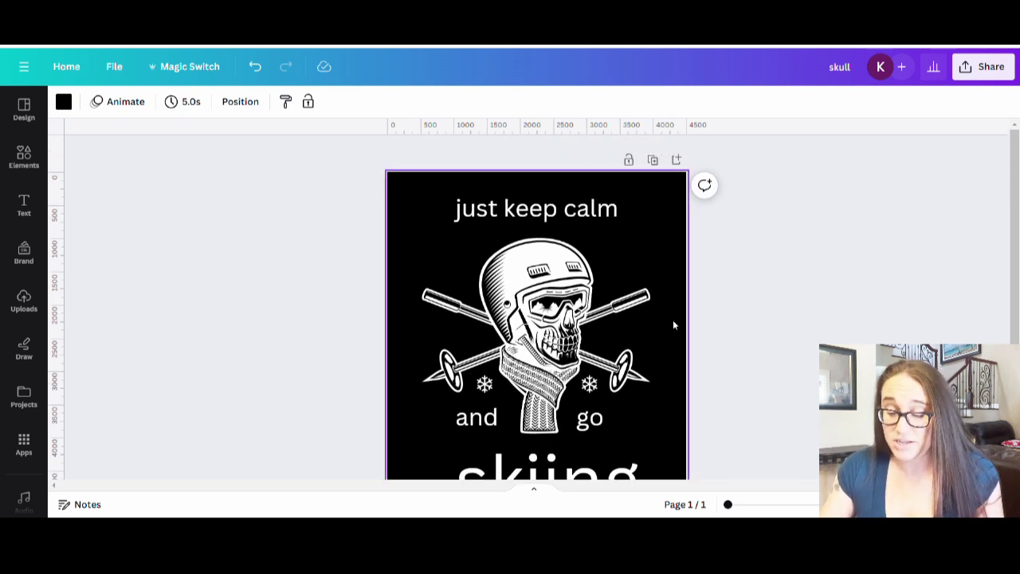
click(597, 220)
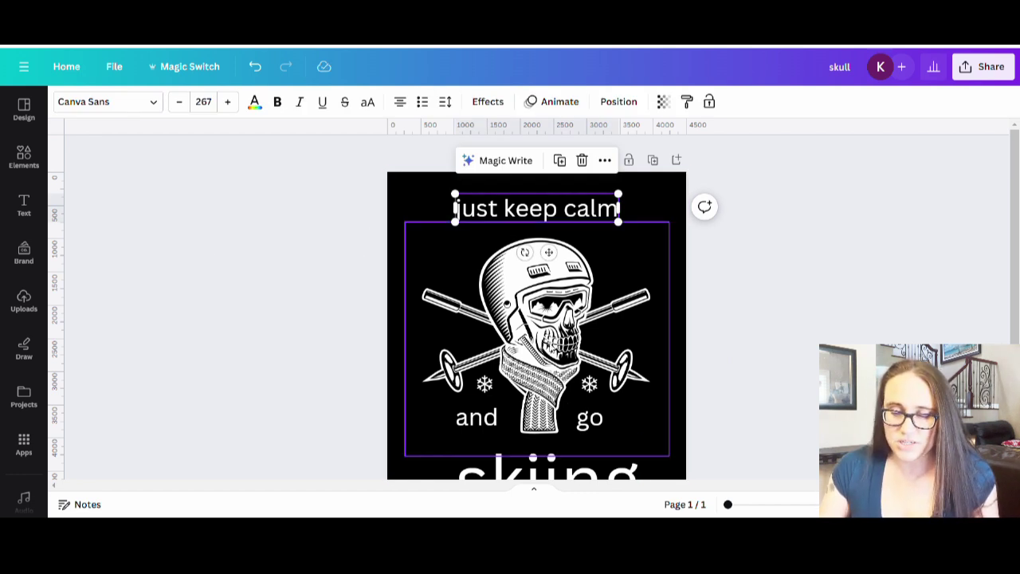
click(99, 101)
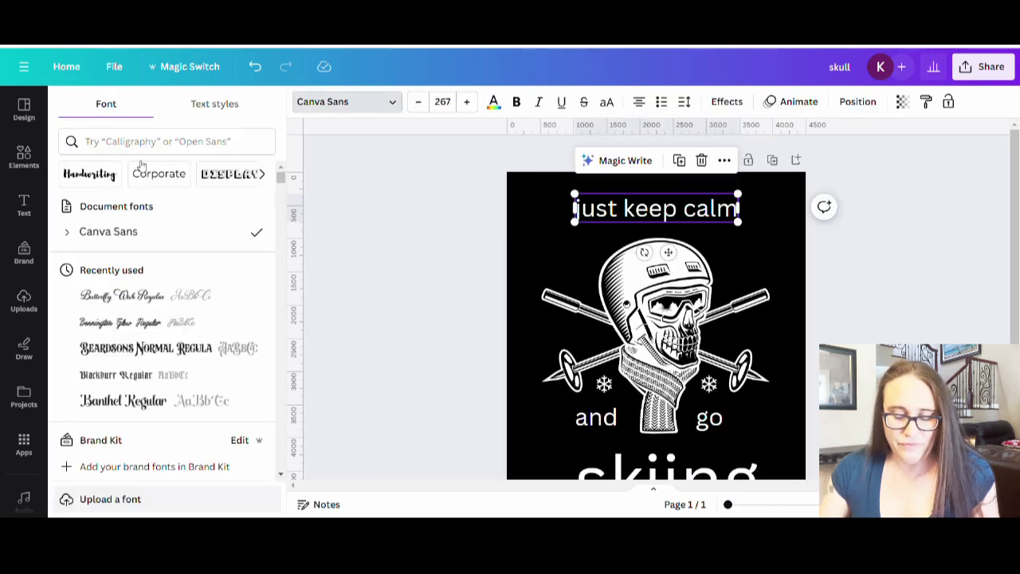
click(164, 143)
text(alike)
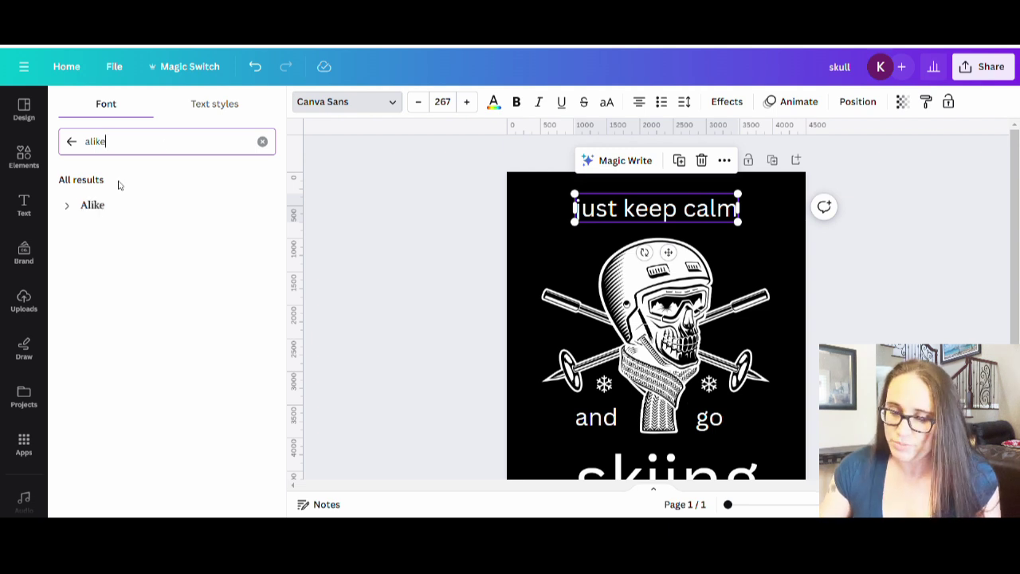
click(89, 206)
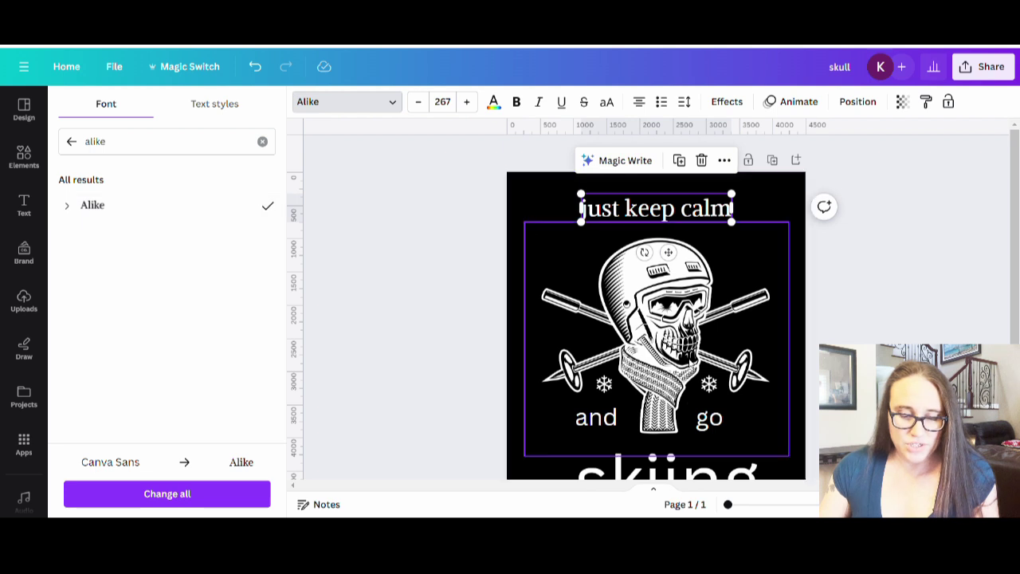
click(158, 496)
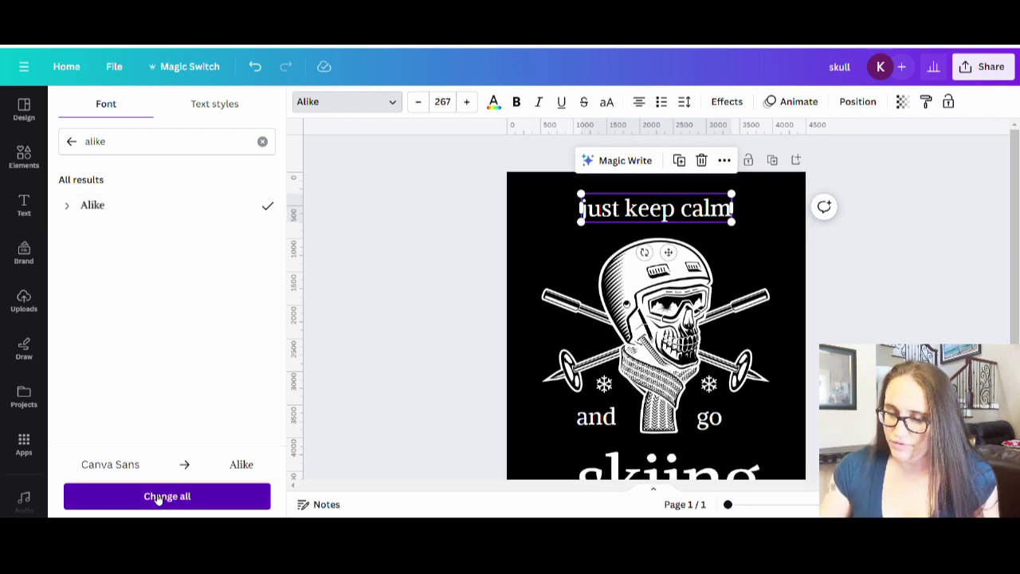
click(851, 333)
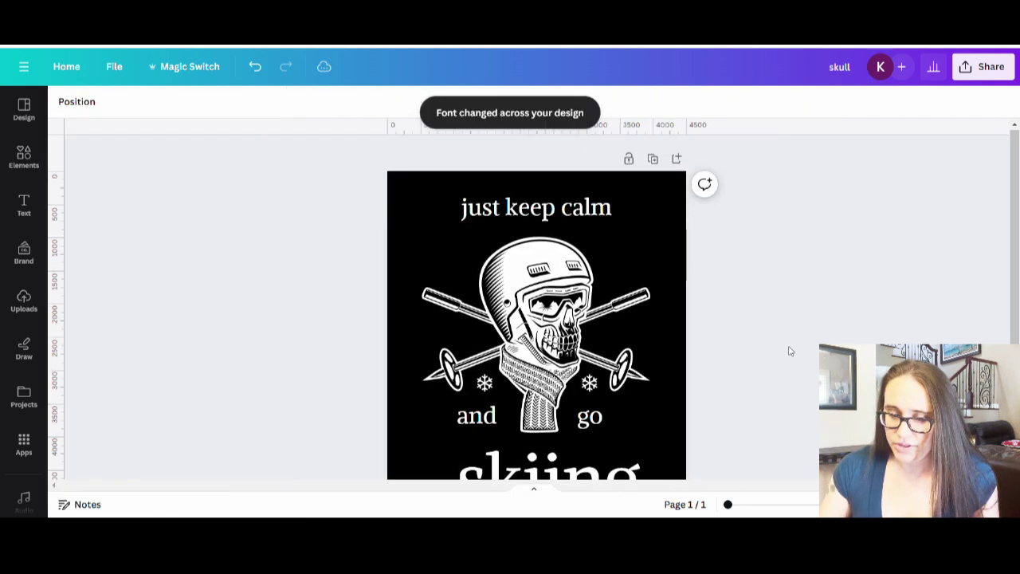
- Convert the texts "just keep calm", "and", "go" and "skiing" to uppercase
scroll(749, 382, down, 2)
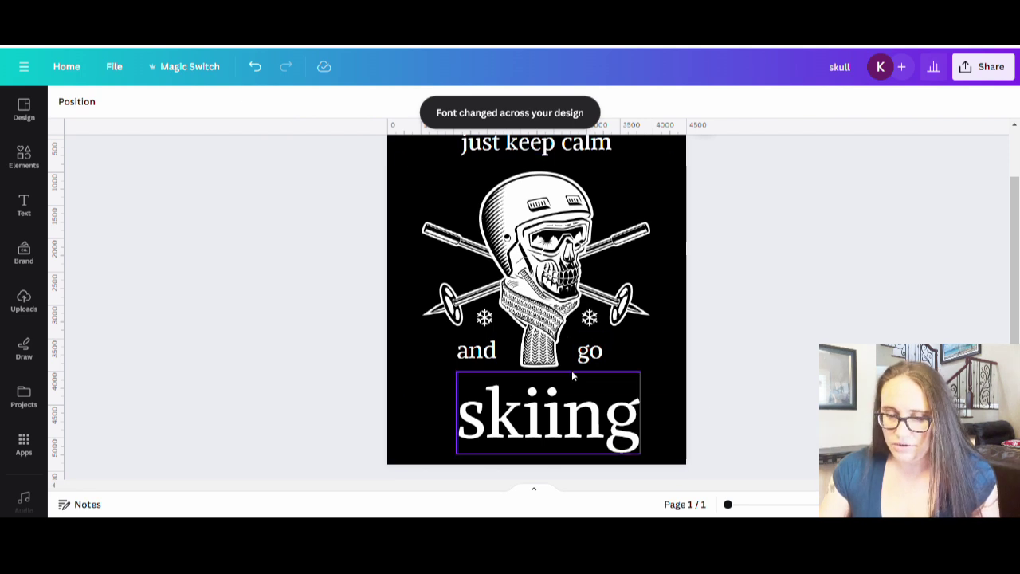
scroll(570, 303, up, 1)
click(560, 219)
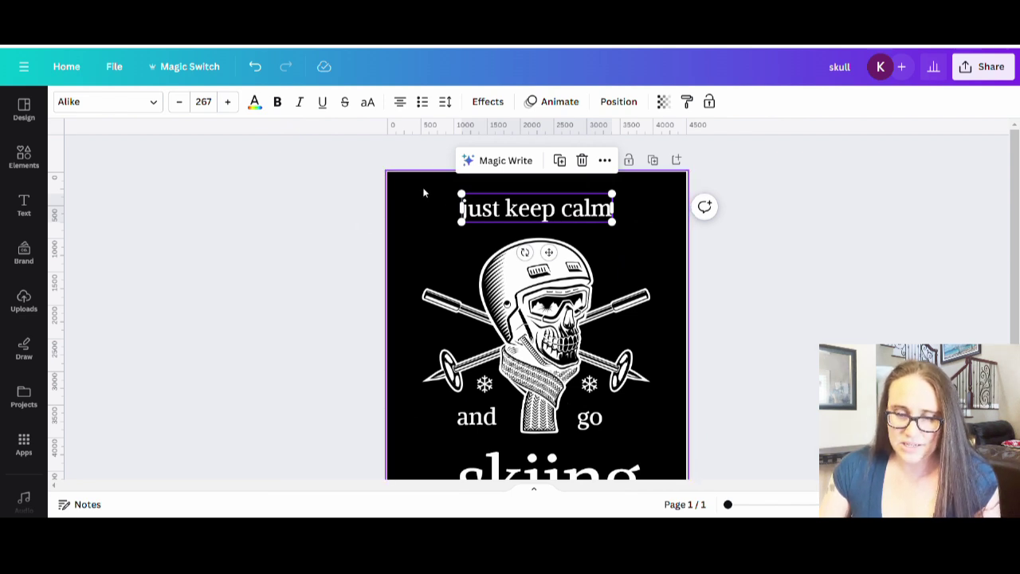
click(369, 104)
key(Tab)
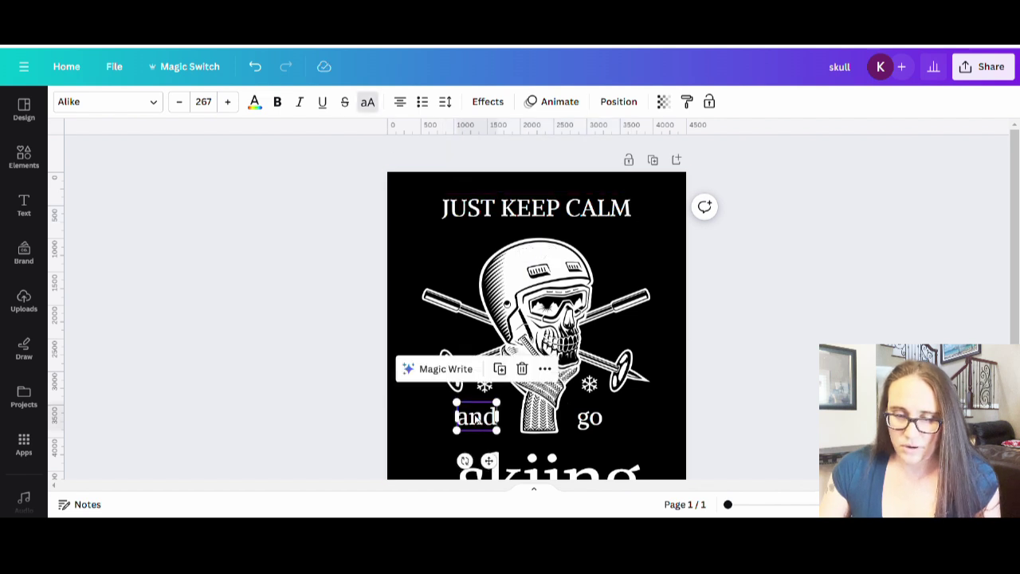
click(368, 104)
key(Tab)
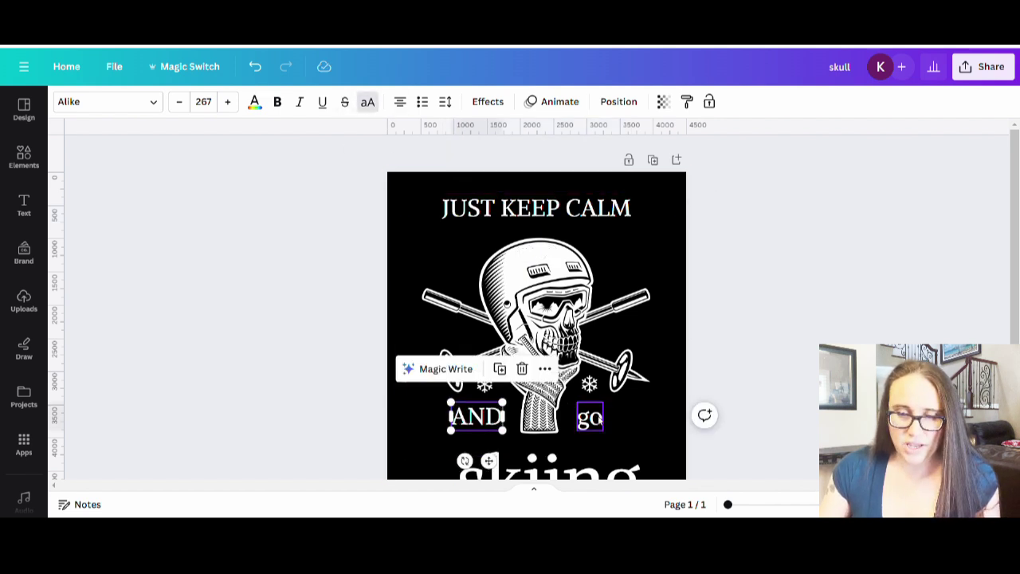
click(368, 104)
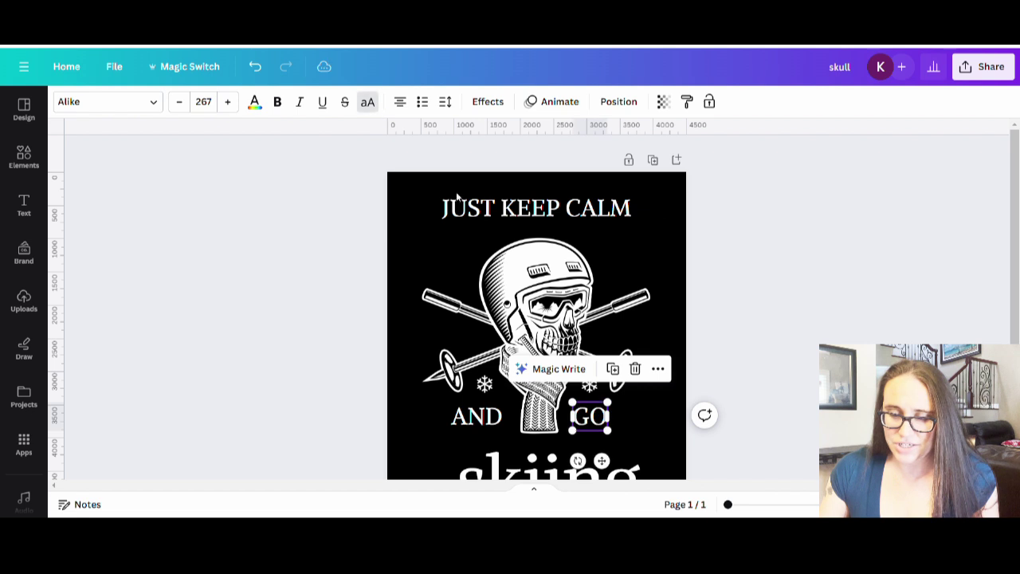
key(Tab)
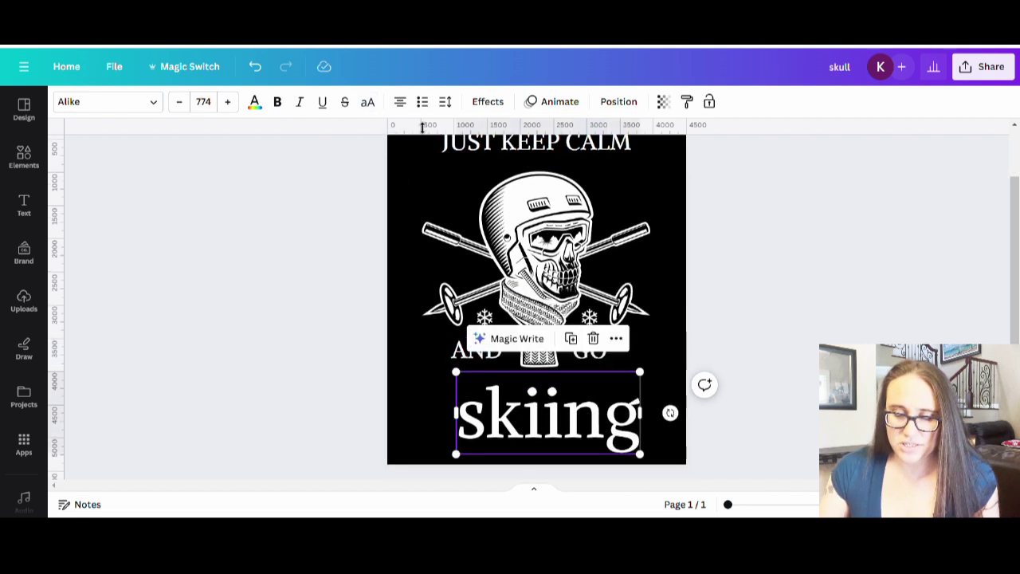
click(368, 102)
click(331, 353)
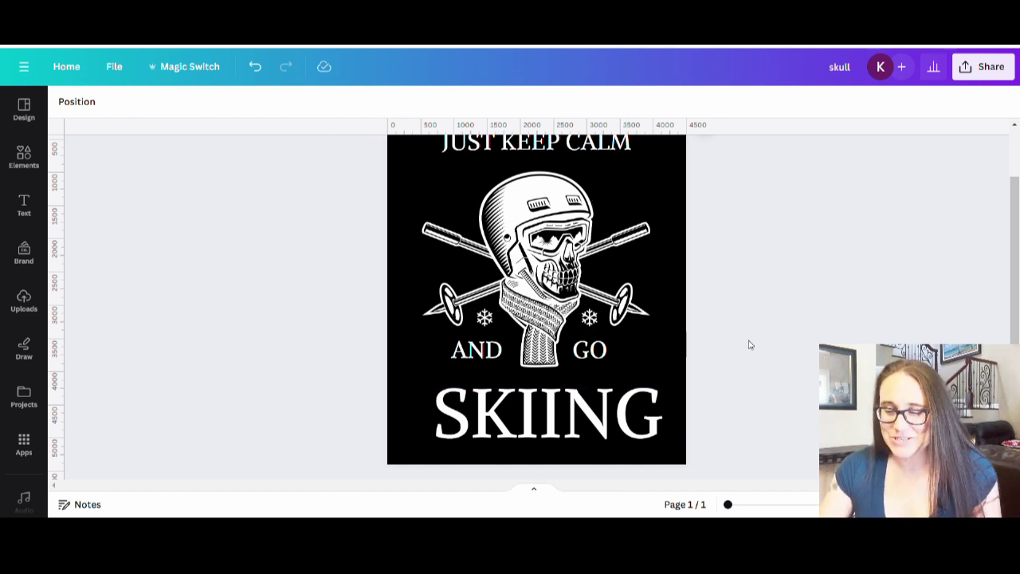
- Enlarge the "JUST KEEP CALM" text to font size 333 and position it directly above the helmet
scroll(784, 302, up, 2)
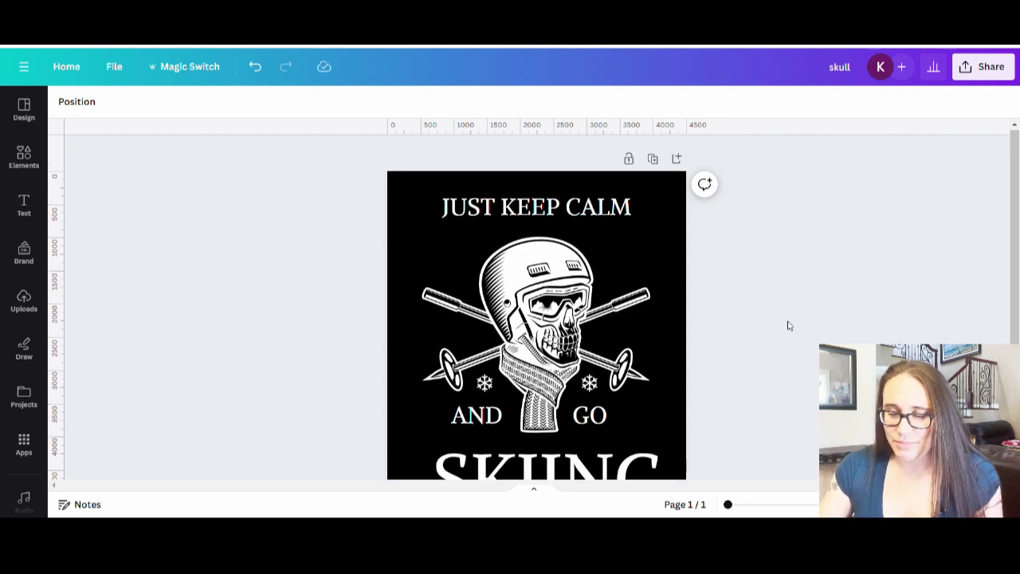
scroll(776, 338, down, 2)
scroll(741, 343, up, 2)
drag(522, 220, 522, 228)
drag(636, 208, 589, 217)
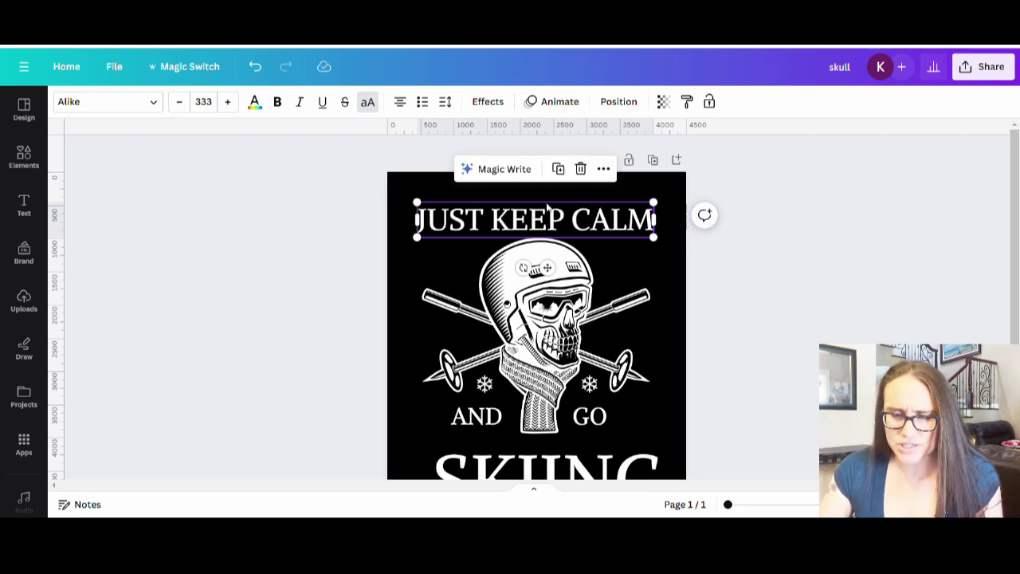
- Make the texts "JUST KEEP CALM", "SKIING", "AND" and "GO" bold
click(278, 104)
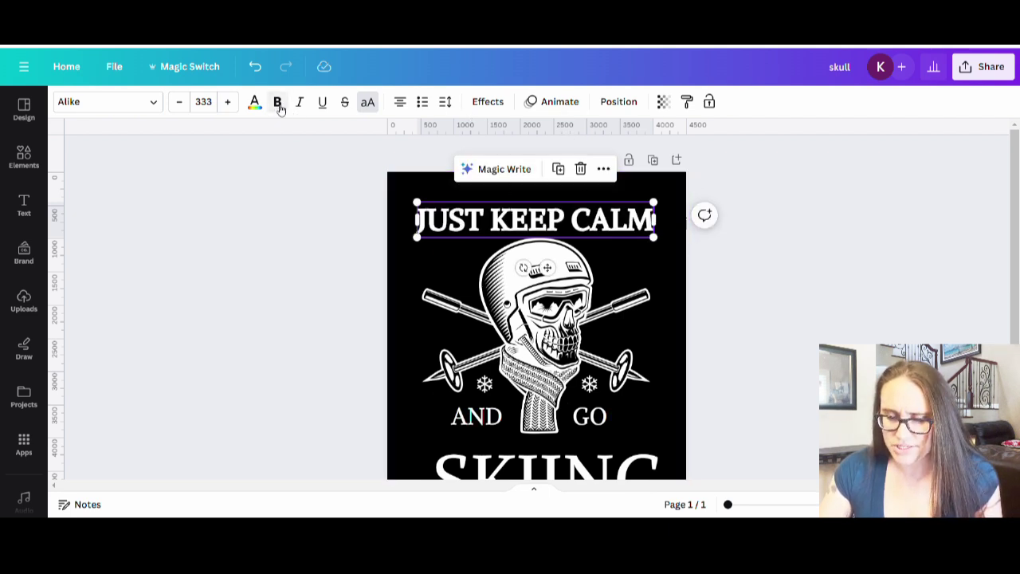
key(Tab)
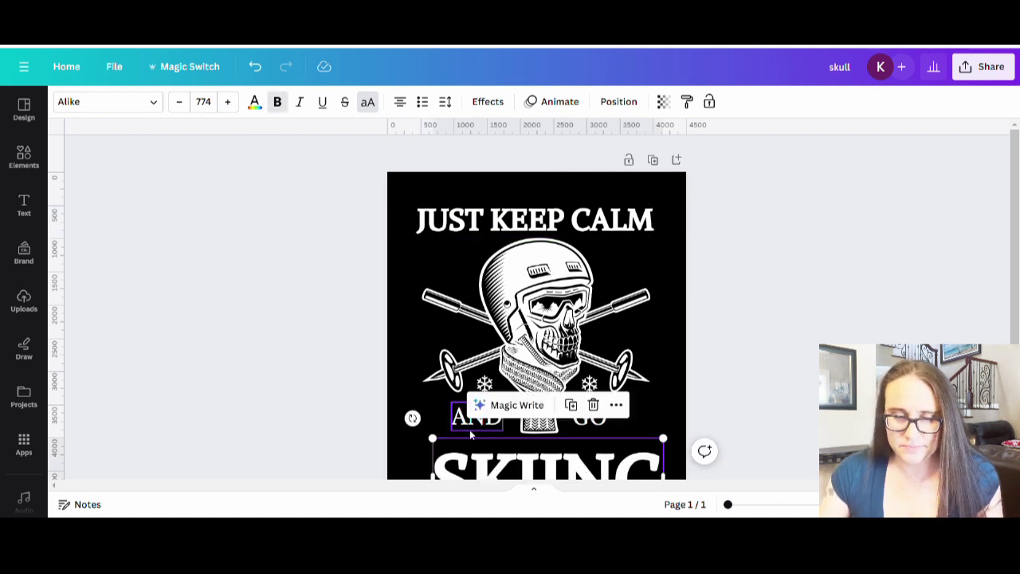
key(Tab)
click(277, 101)
key(Tab)
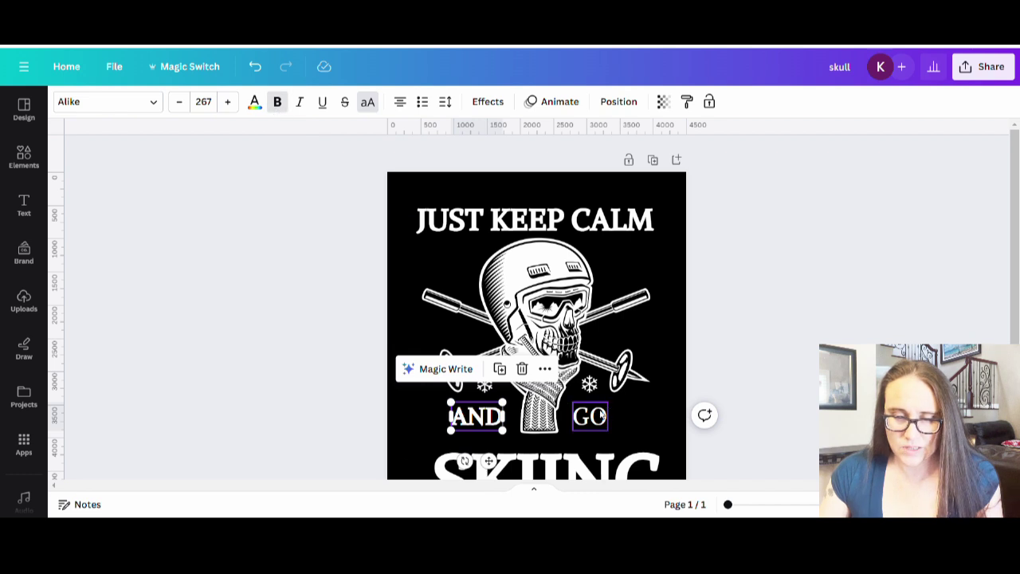
click(276, 101)
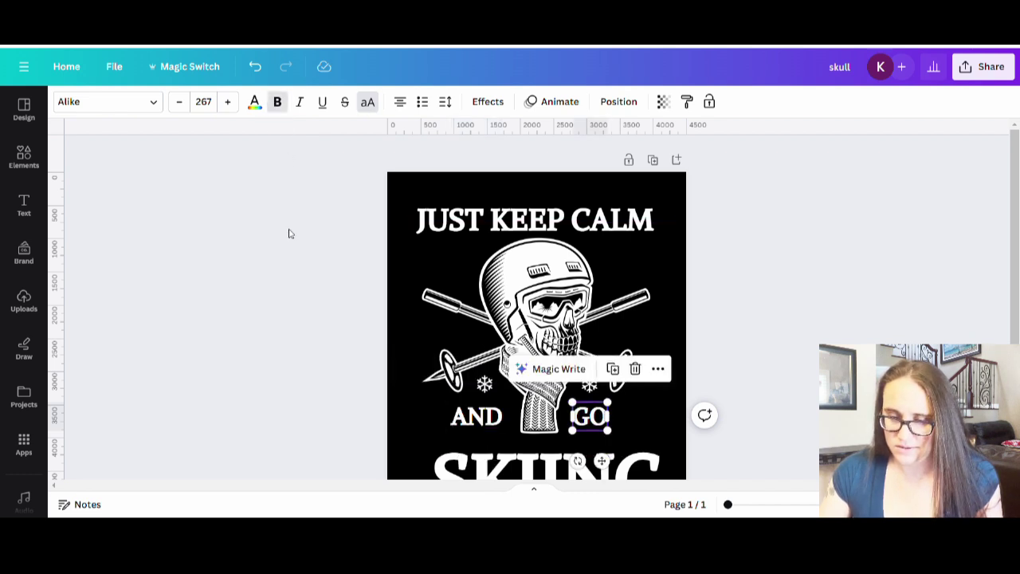
click(291, 235)
- Curve the "JUST KEEP CALM" text with a curve value of 76 and position the arch around the top of the helmet
scroll(877, 317, down, 2)
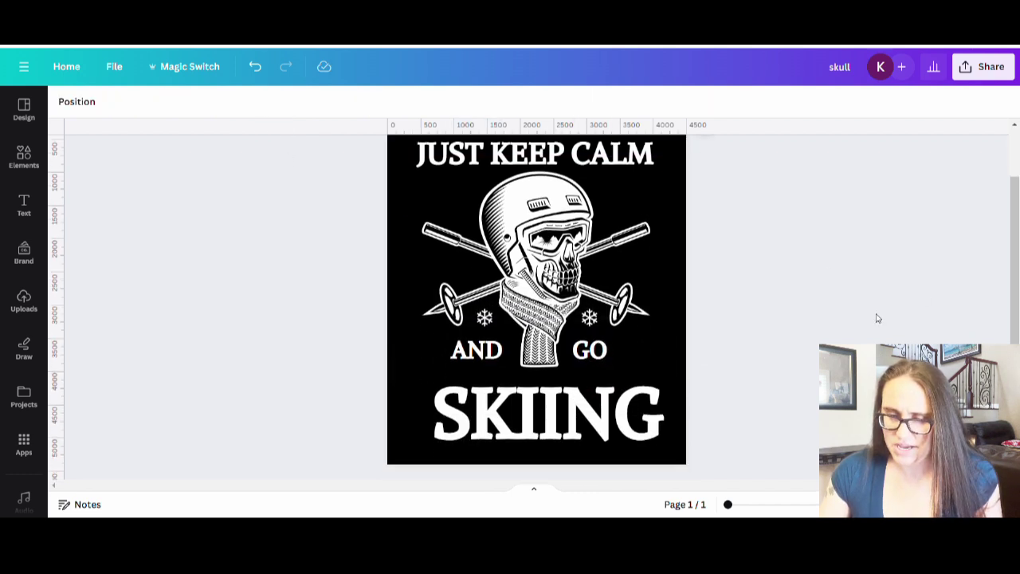
scroll(765, 254, up, 2)
click(634, 216)
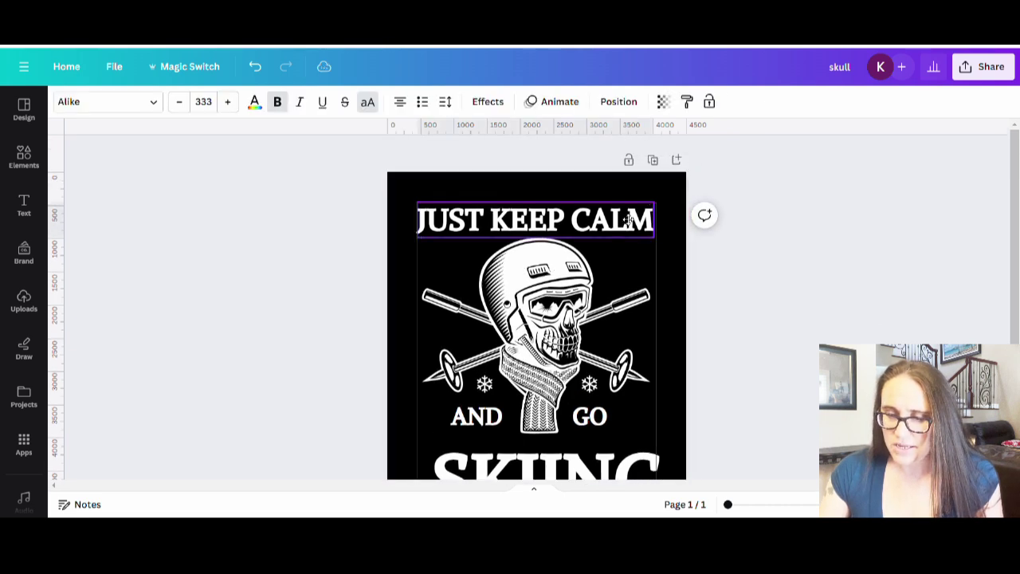
click(502, 103)
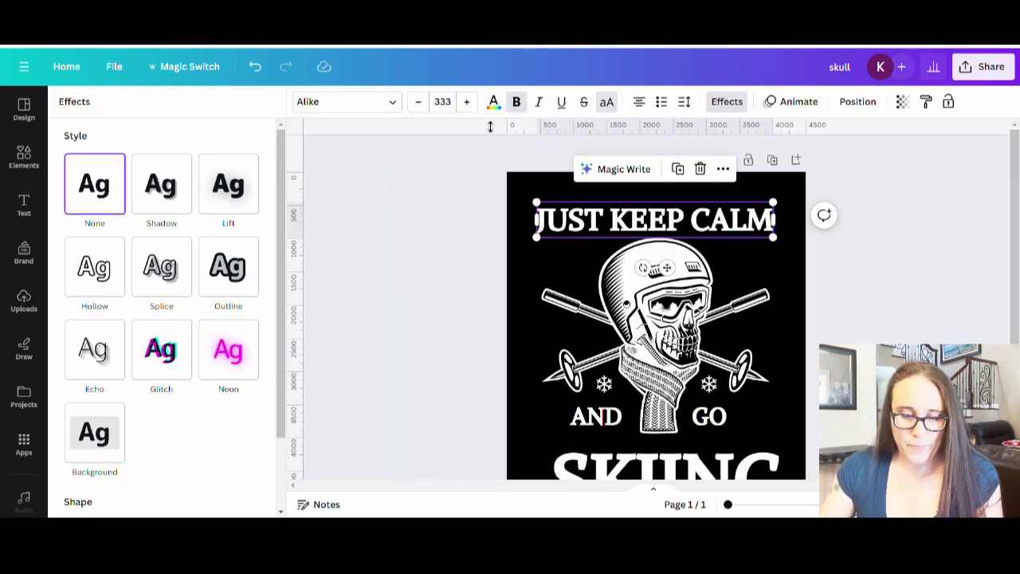
scroll(203, 358, down, 2)
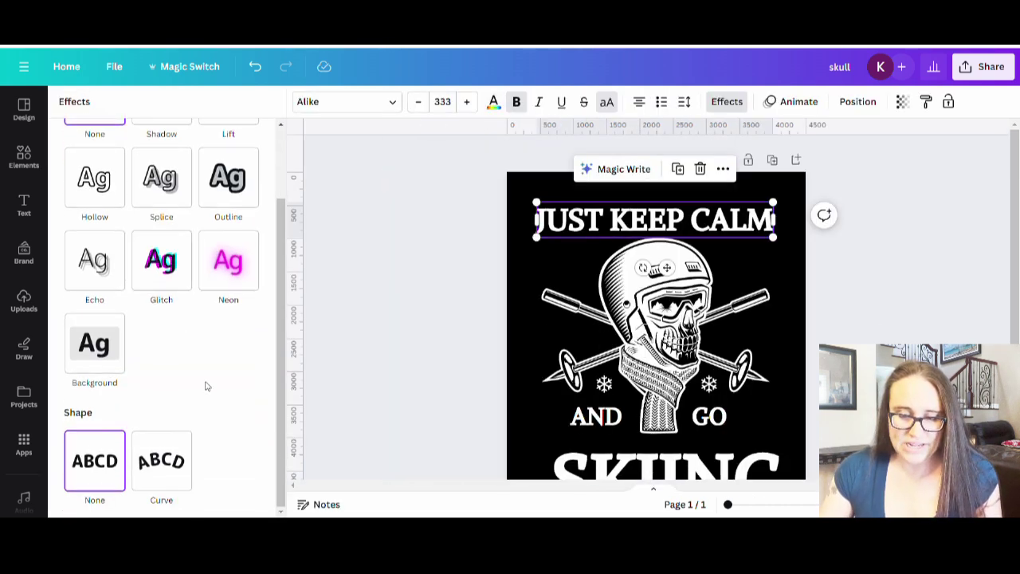
click(160, 474)
scroll(184, 382, down, 1)
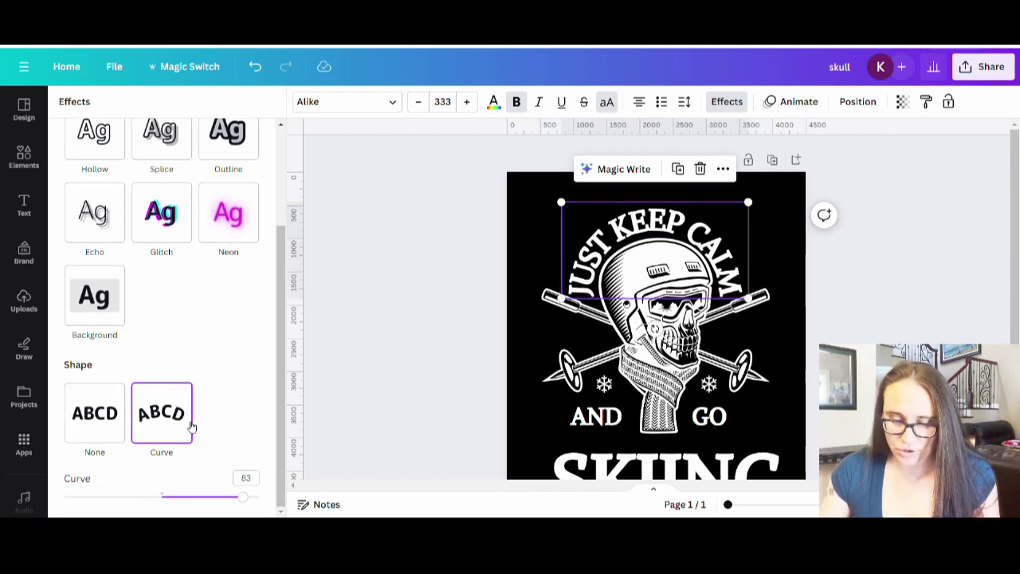
drag(242, 500, 238, 500)
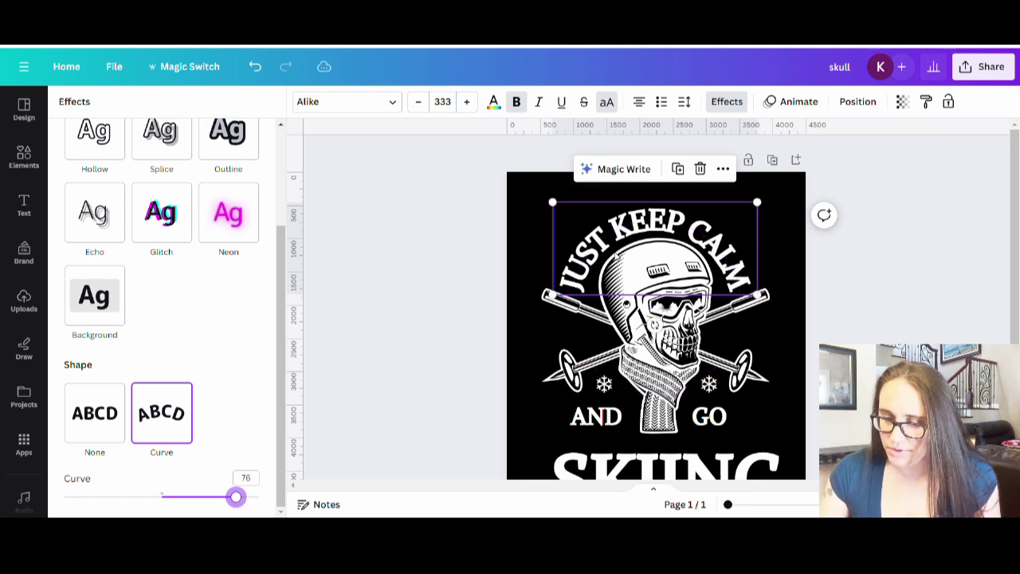
drag(663, 215, 665, 217)
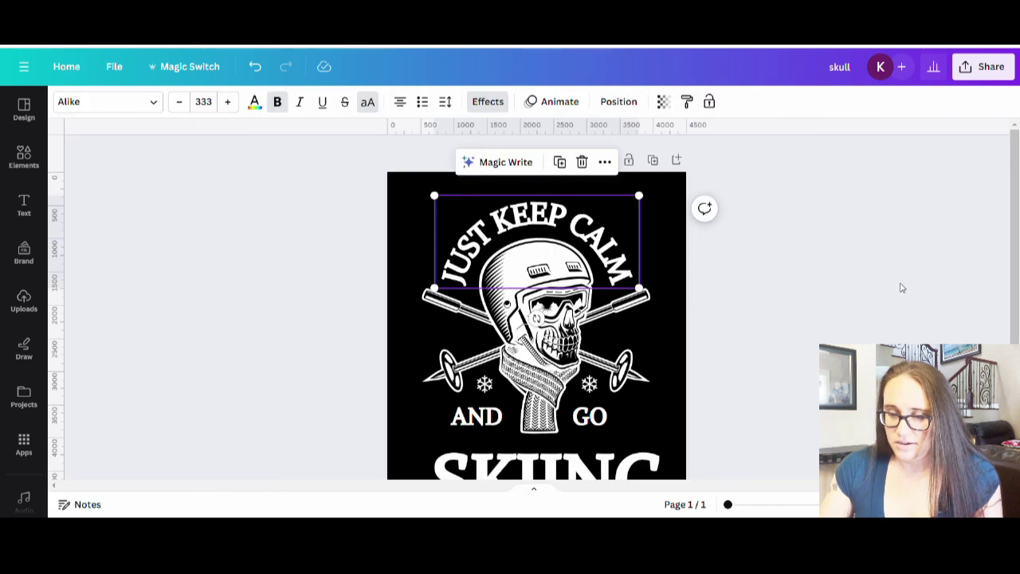
click(845, 294)
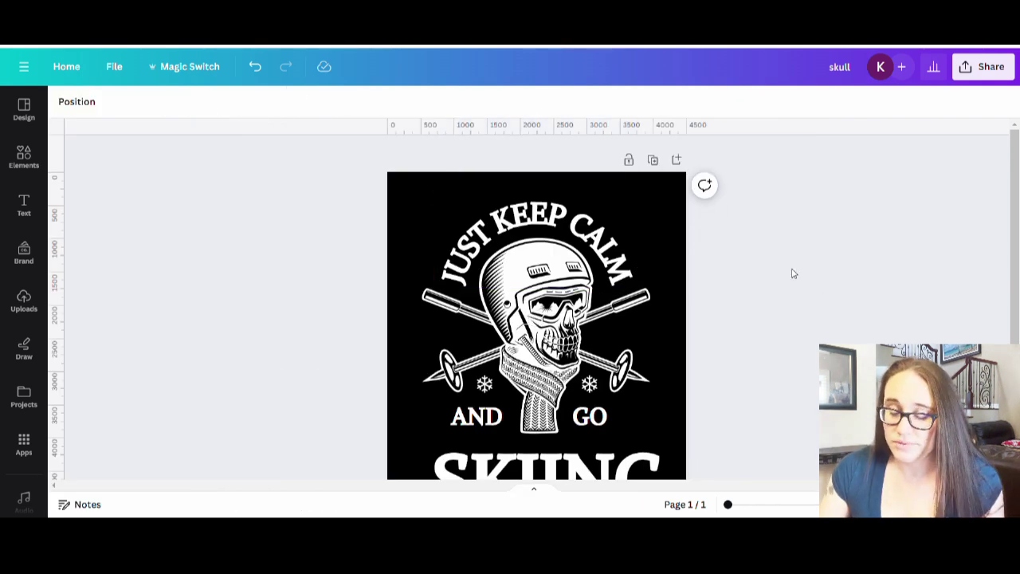
- Enlarge the "AND" and "GO" texts on either side of the scarf to font size 306
scroll(794, 268, down, 1)
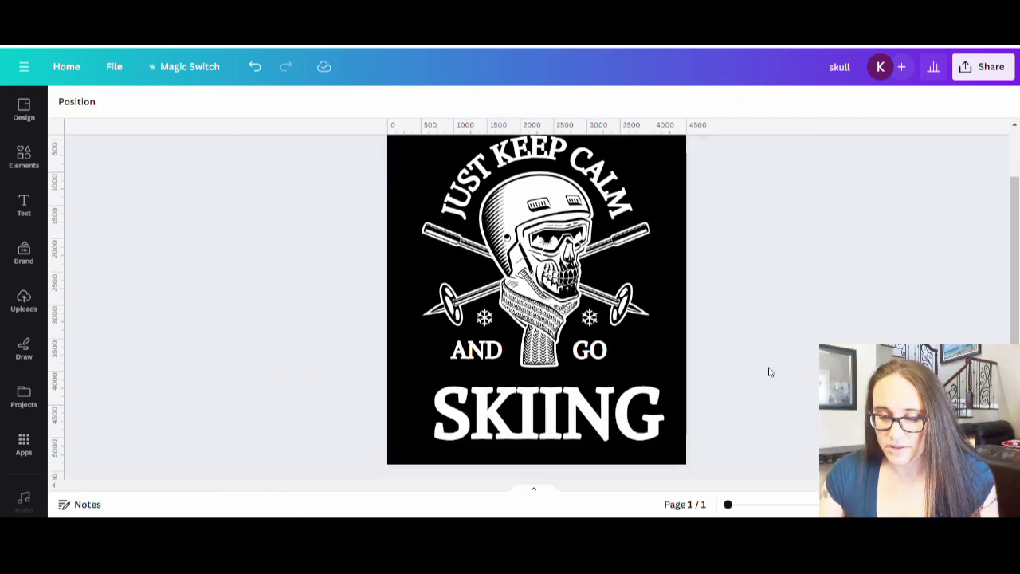
click(478, 354)
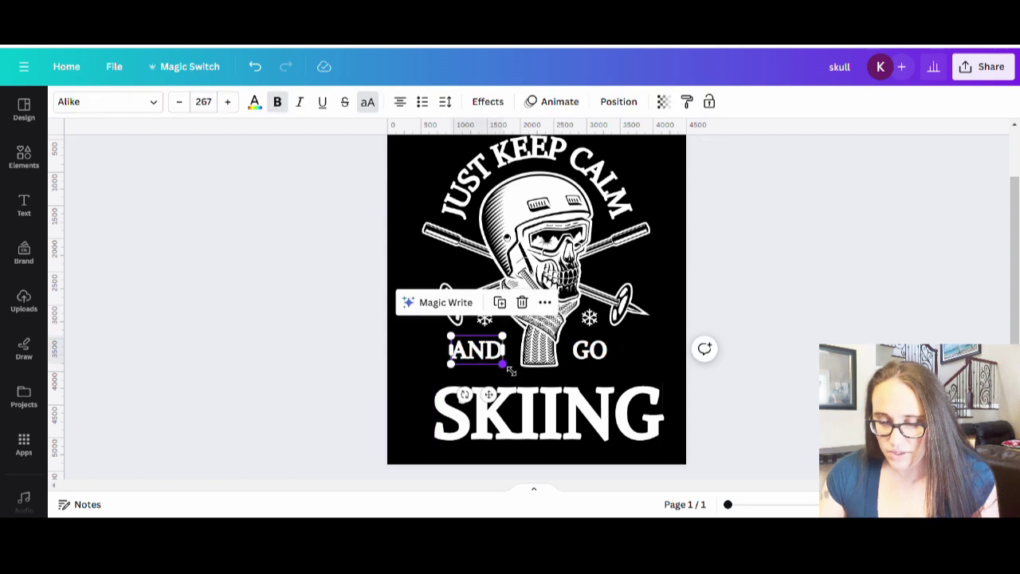
drag(510, 371, 518, 378)
click(588, 359)
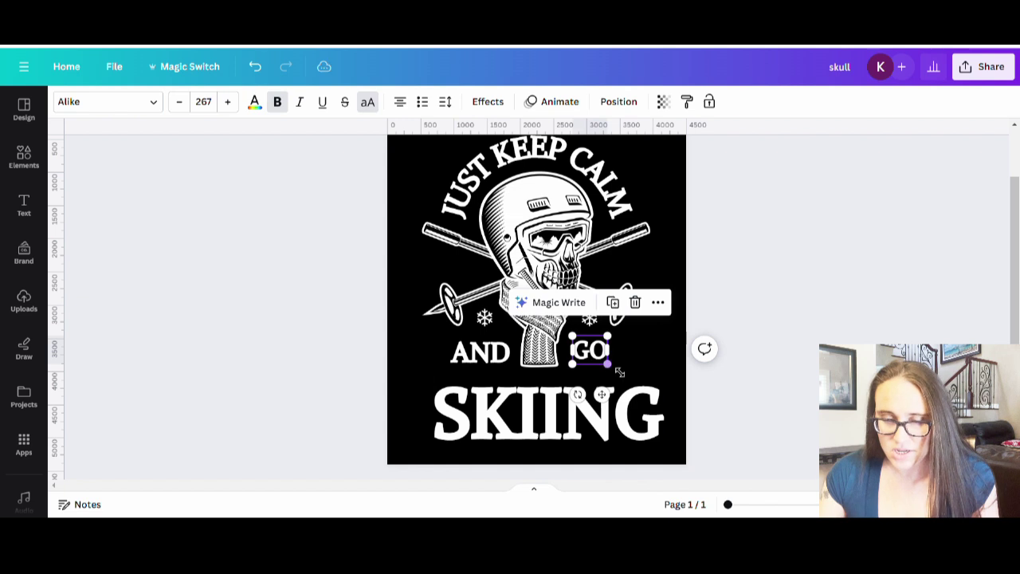
click(483, 358)
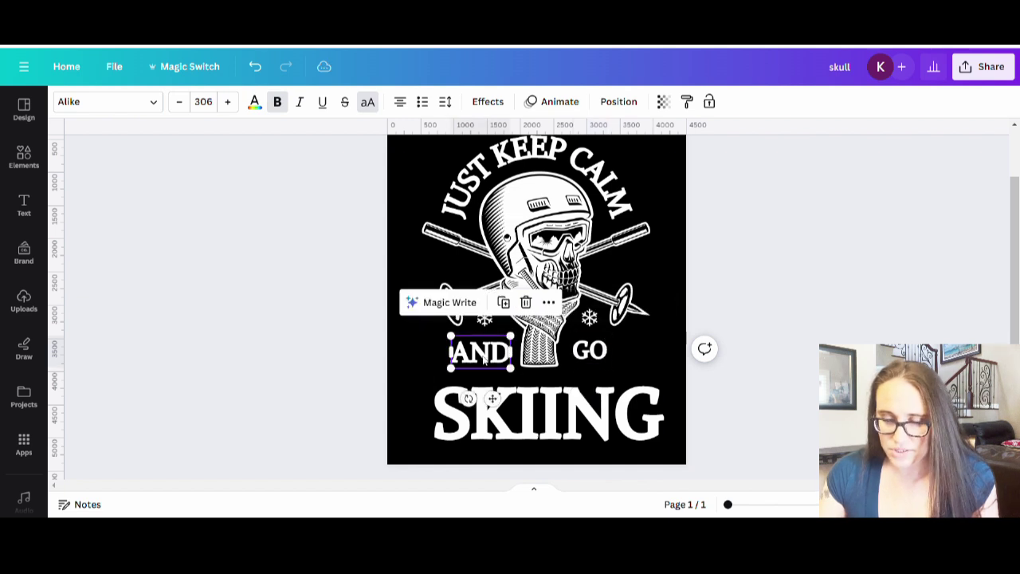
click(591, 357)
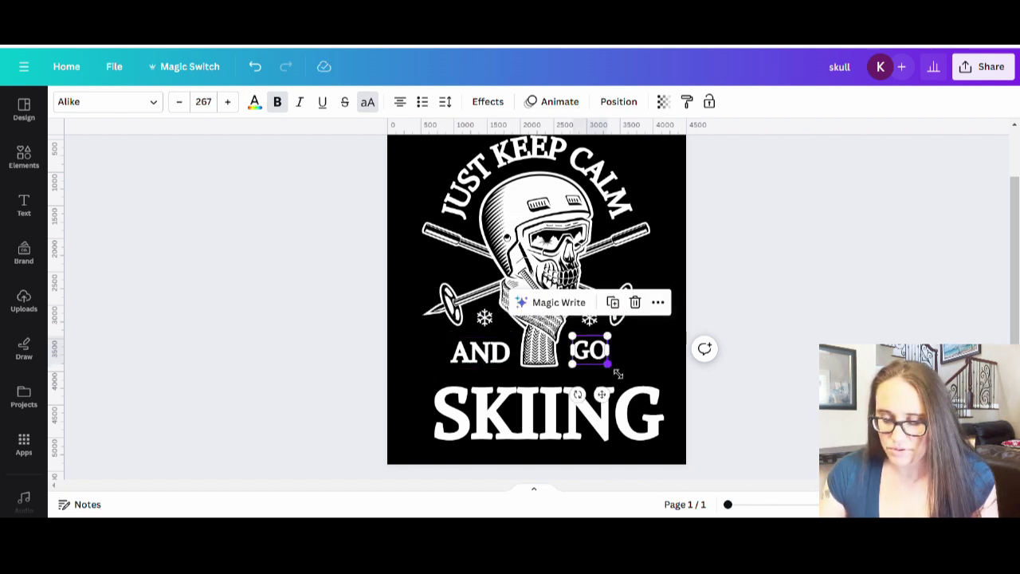
drag(617, 374, 633, 381)
click(763, 373)
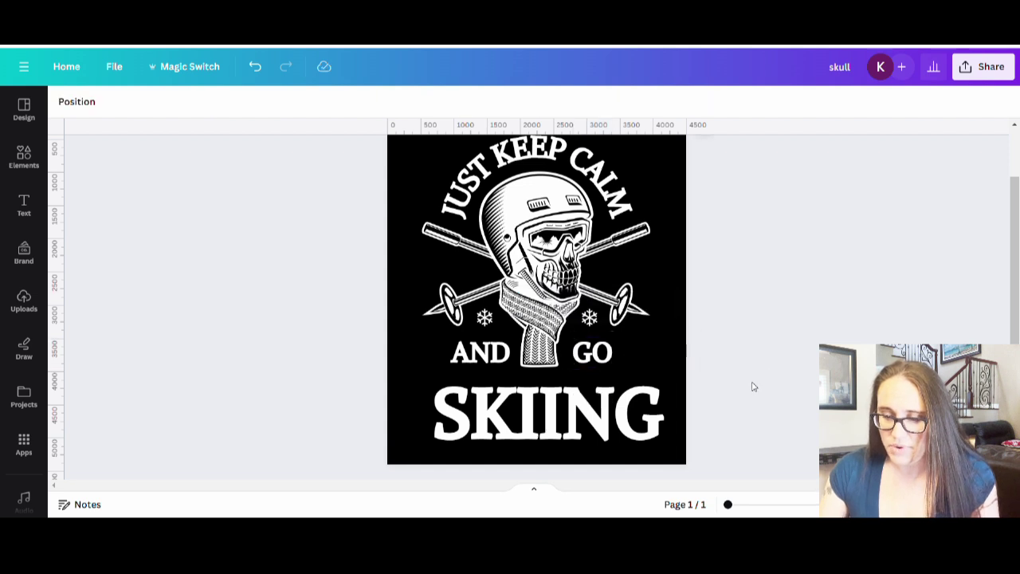
- Slightly widen the letter spacing of the "GO" text beside the scarf
scroll(752, 381, up, 2)
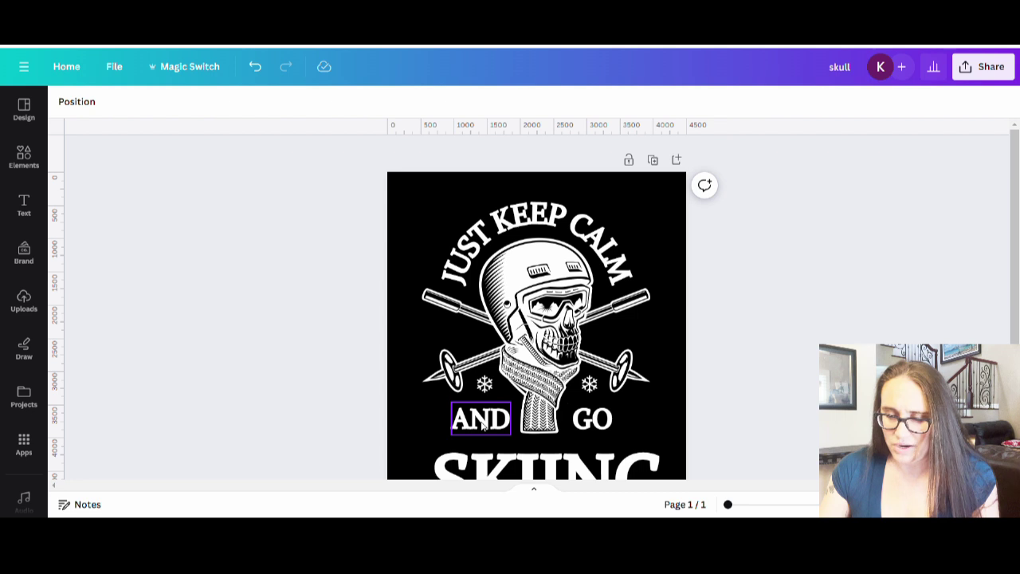
click(586, 428)
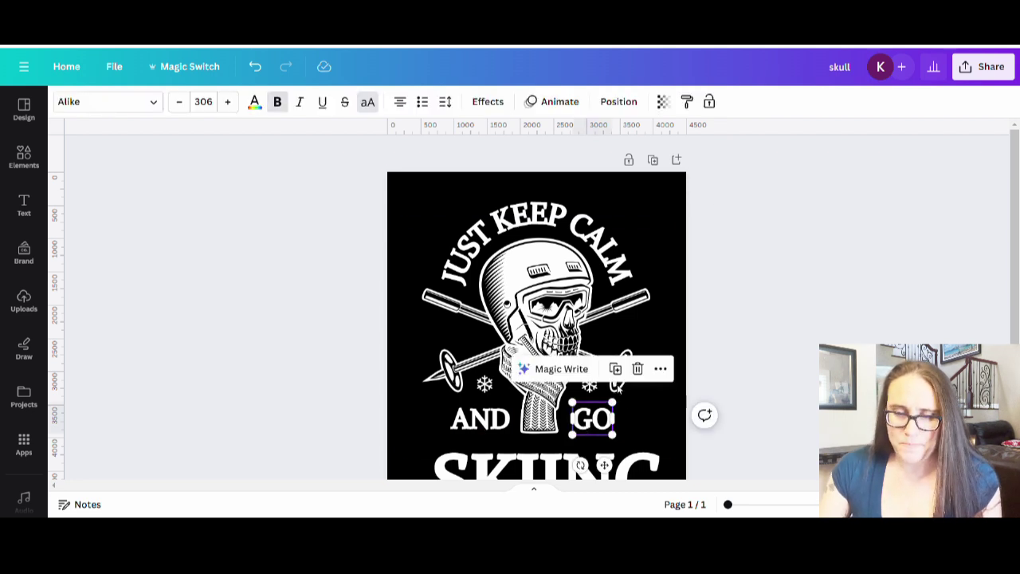
click(448, 102)
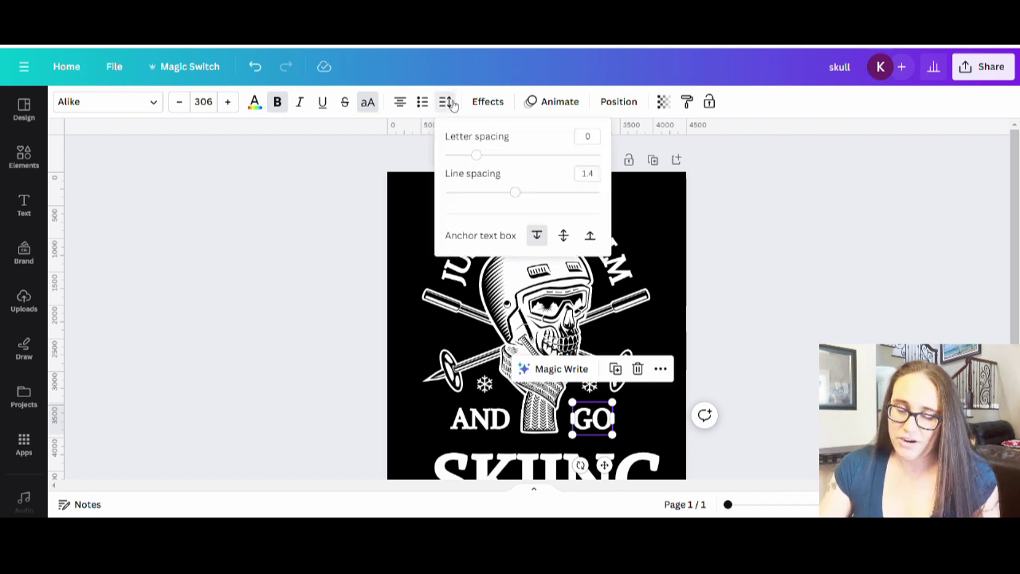
click(476, 156)
drag(482, 159, 558, 162)
drag(540, 163, 488, 159)
click(753, 278)
click(749, 321)
- Move the "SKIING" text up close beneath "AND" and "GO" and center it under the skull
scroll(636, 324, down, 3)
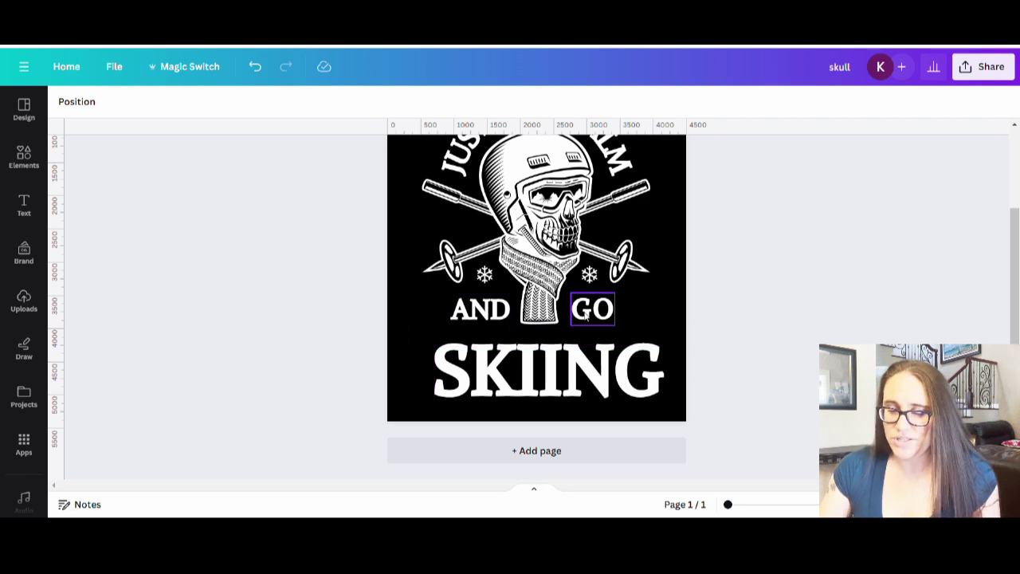
click(587, 385)
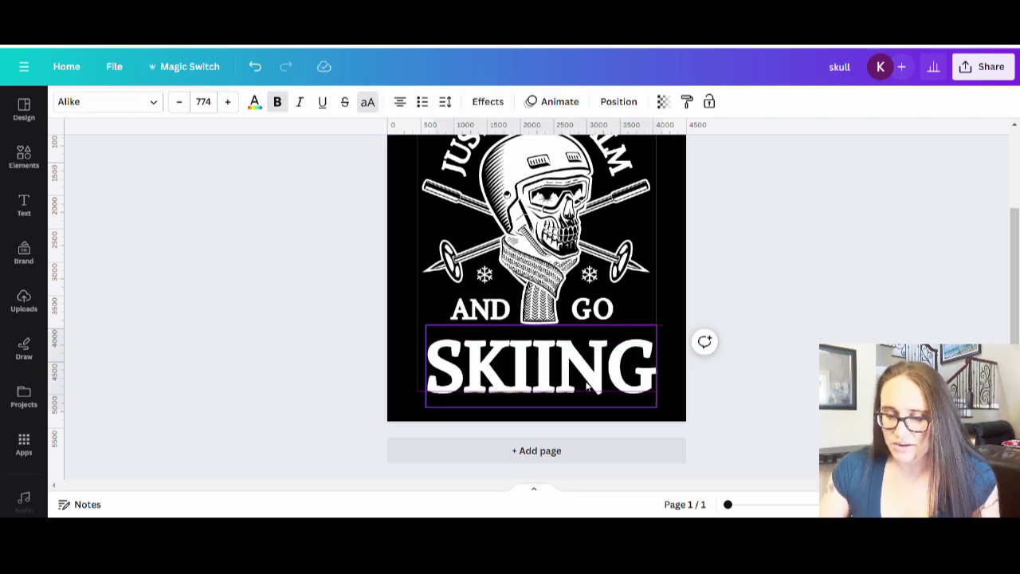
drag(588, 385, 590, 383)
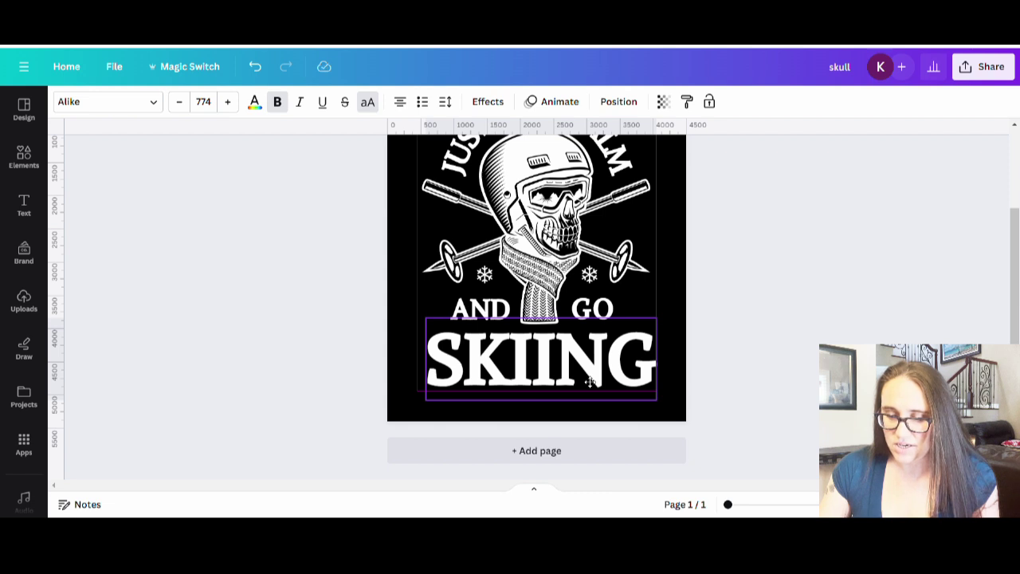
drag(588, 383, 584, 383)
click(814, 360)
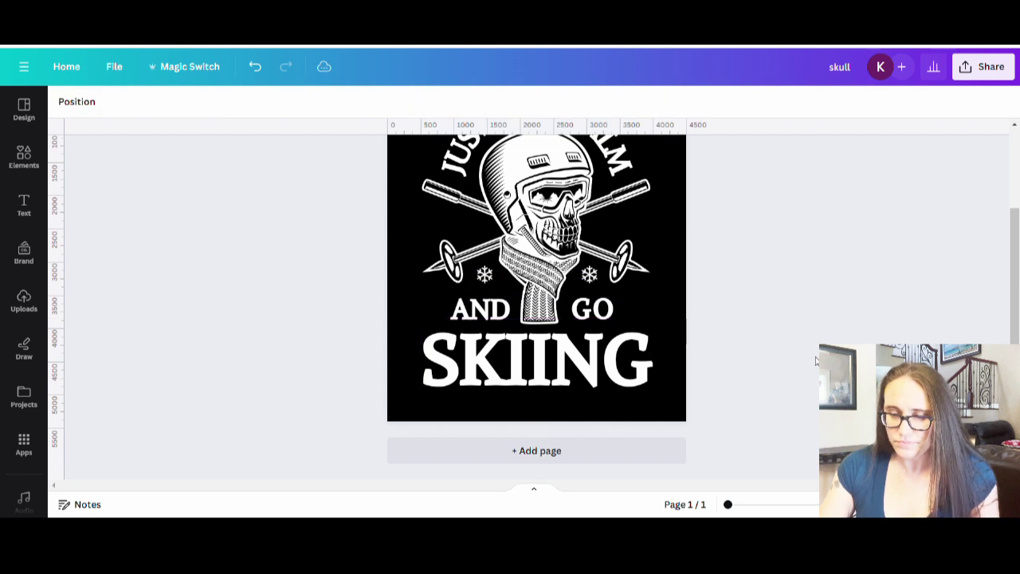
- Select all the skull graphics and texts and enlarge them together until the selection spans the full page width
scroll(815, 358, up, 2)
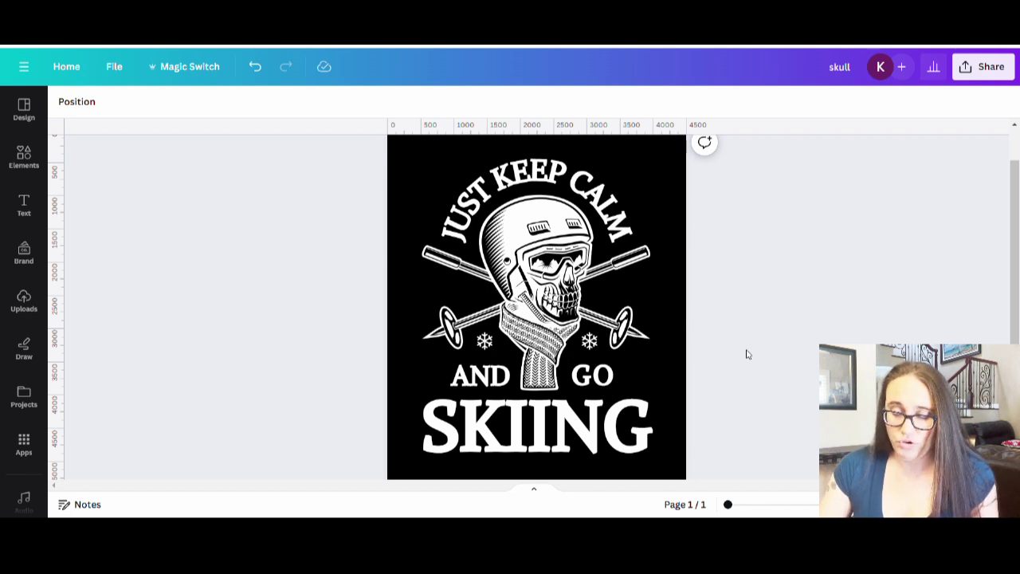
scroll(796, 292, up, 1)
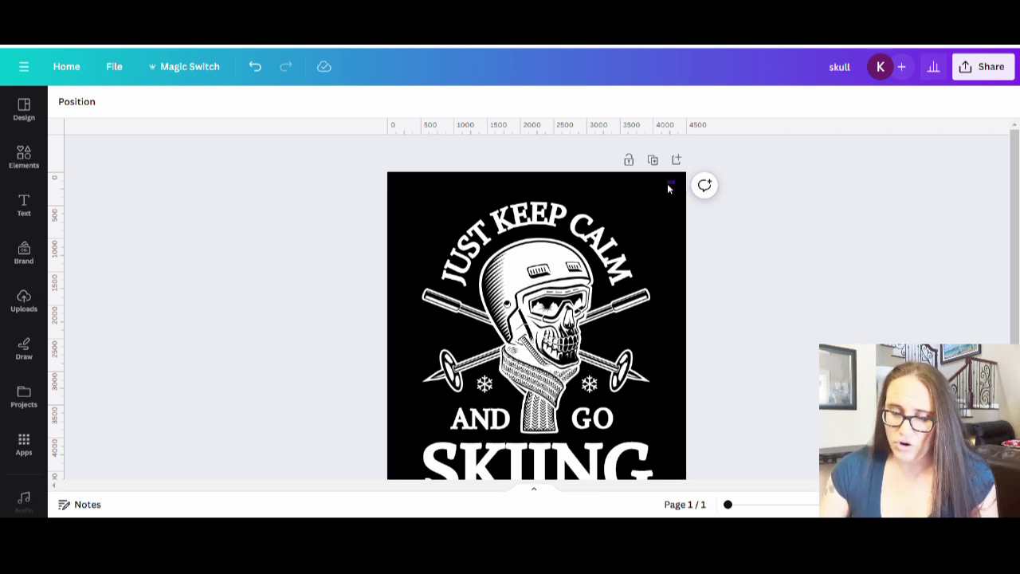
drag(674, 182, 405, 508)
drag(561, 400, 556, 408)
scroll(685, 382, down, 3)
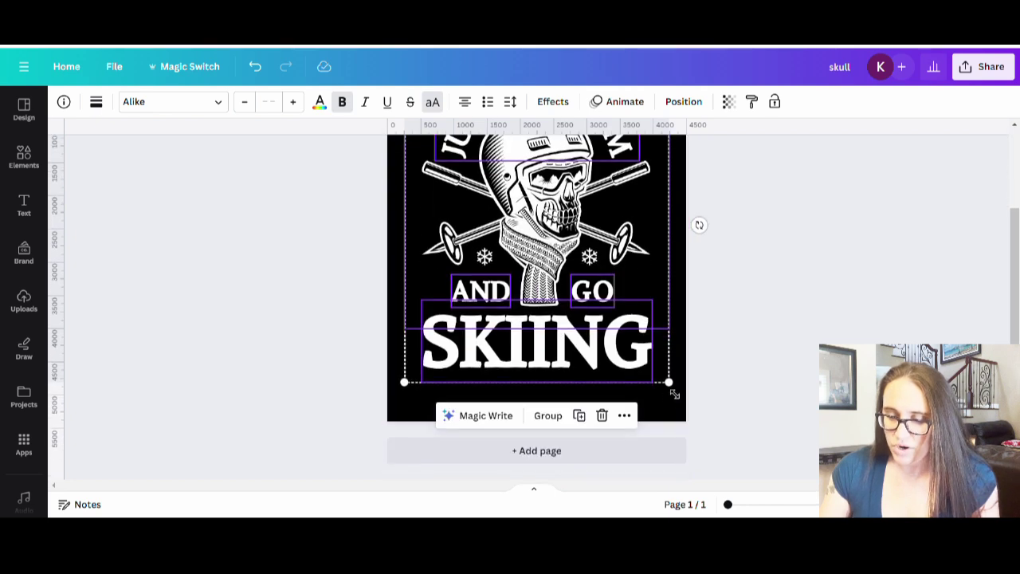
drag(675, 393, 692, 414)
drag(411, 411, 392, 424)
scroll(716, 353, up, 3)
scroll(551, 379, down, 1)
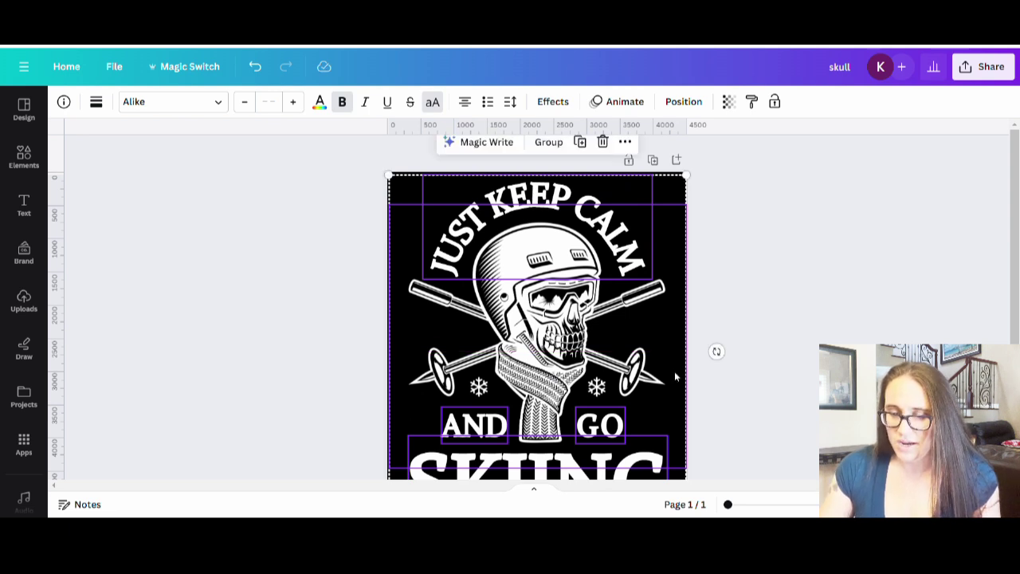
click(783, 364)
- Check the enlarged layout from the arched text at the top down to "SKIING"
scroll(788, 373, down, 2)
scroll(786, 372, down, 1)
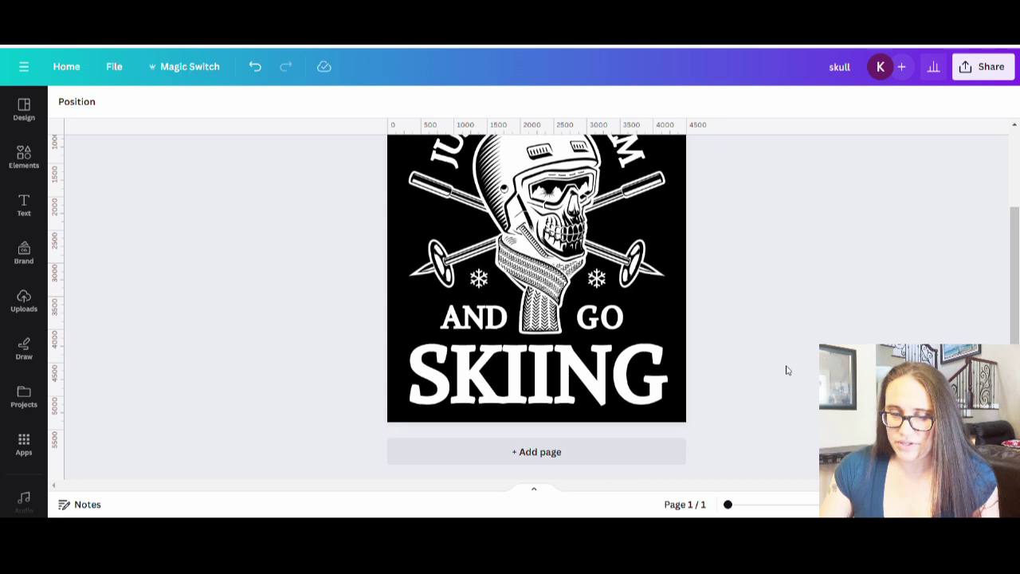
scroll(785, 369, up, 3)
scroll(796, 372, down, 2)
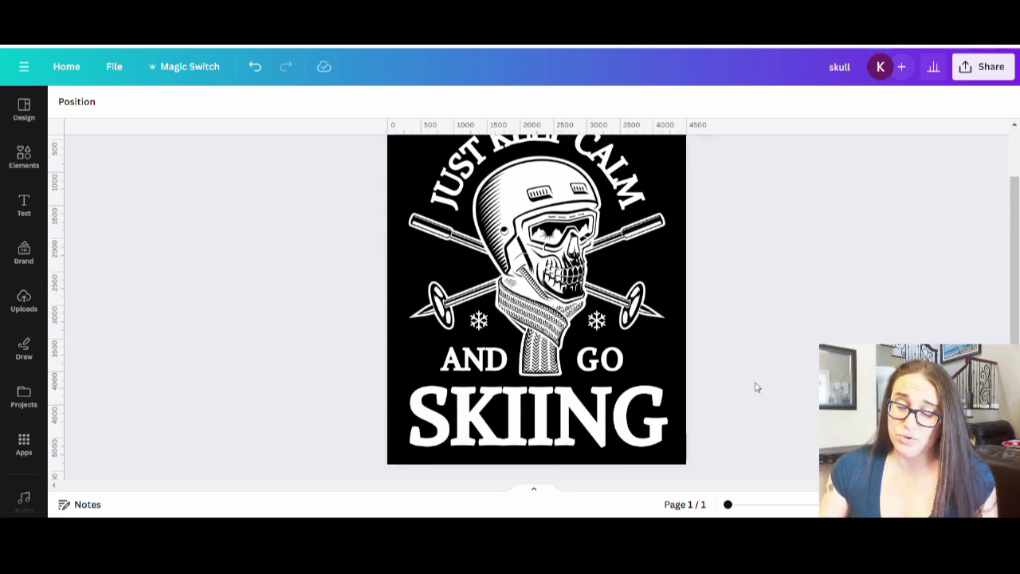
scroll(724, 443, up, 2)
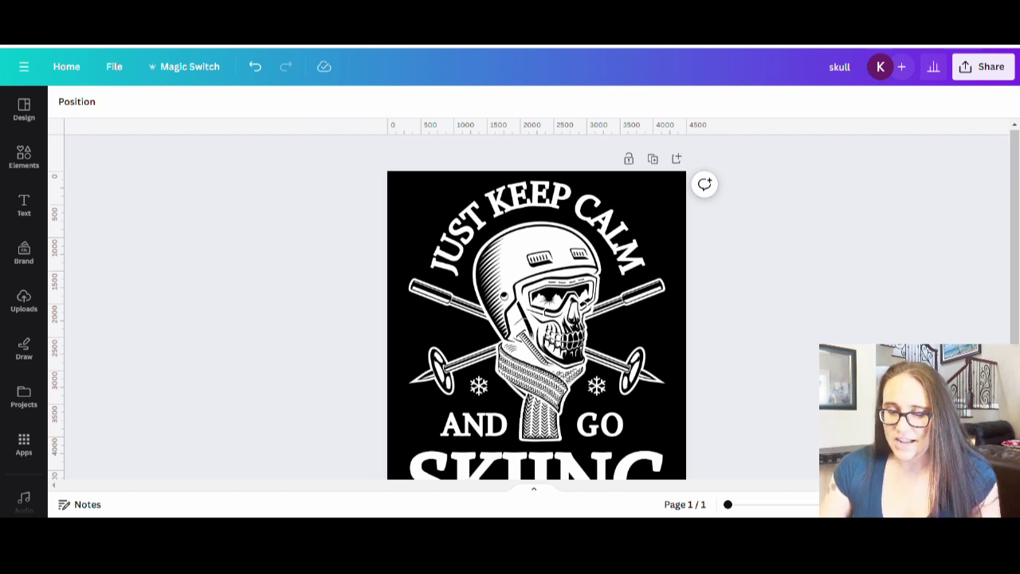
scroll(665, 435, down, 2)
scroll(665, 435, up, 2)
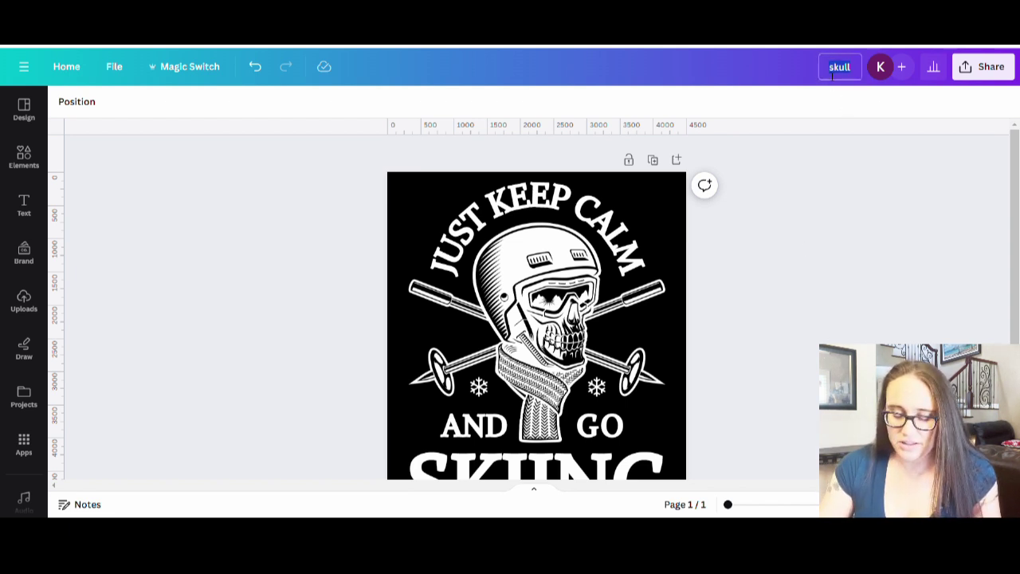
- Rename the design as "just keep calm and go skiing"
key(BackSpace)
text(jus)
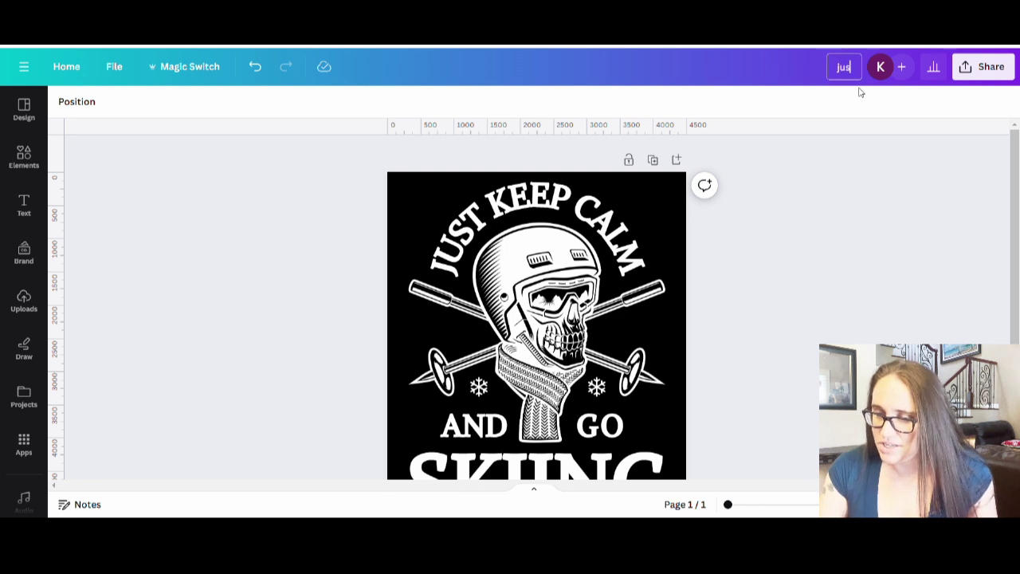
text(t keep calm)
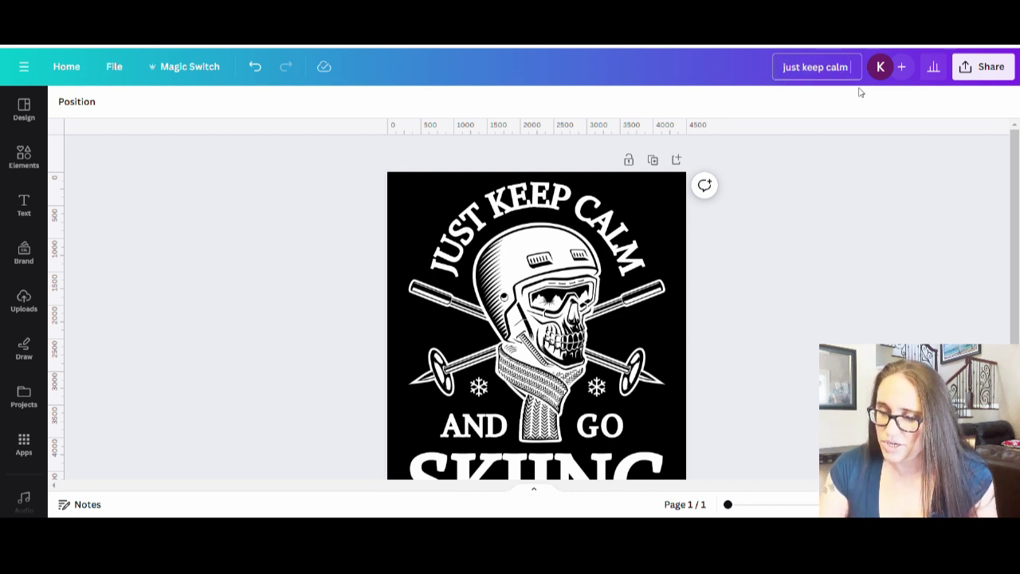
text( ang)
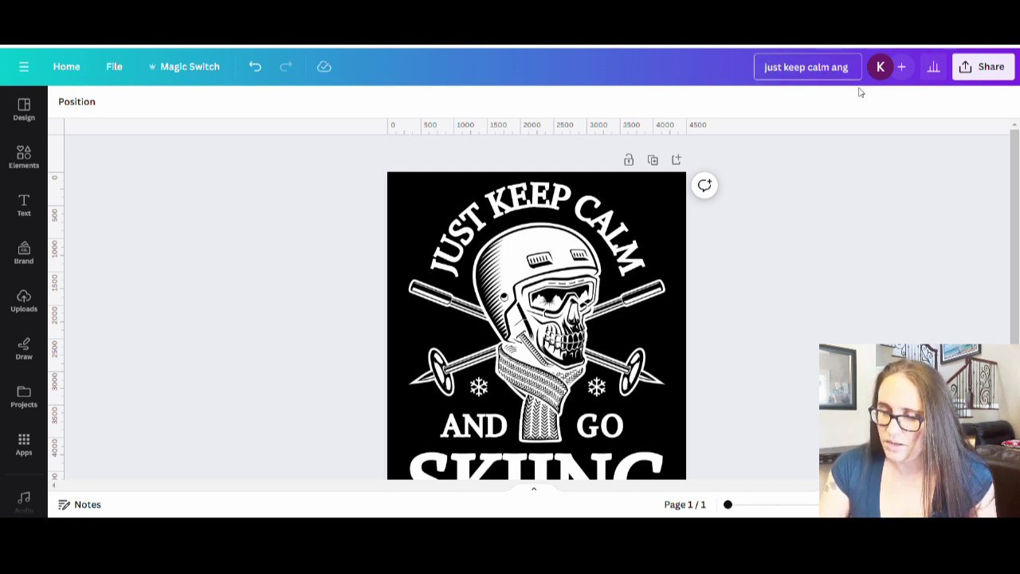
key(BackSpace)
text(d go sk)
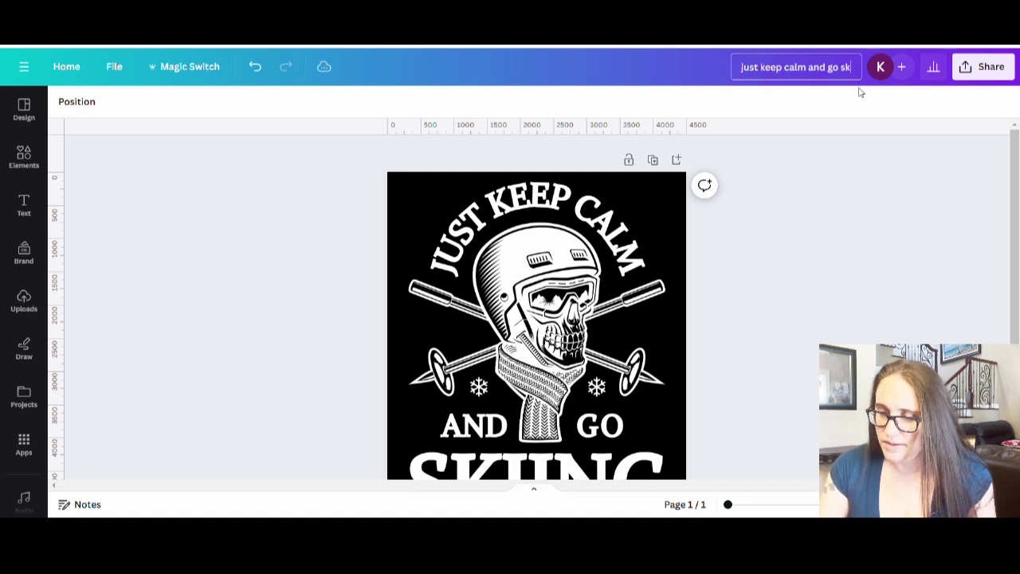
text(iing)
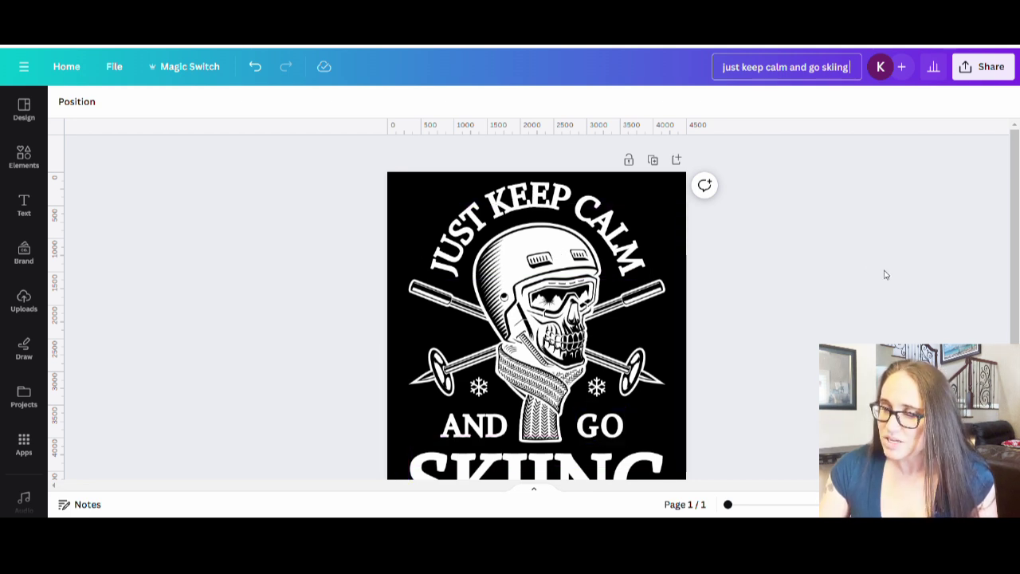
- Download the design as a PNG at 4,500 × 5,400 px with a transparent background
click(986, 66)
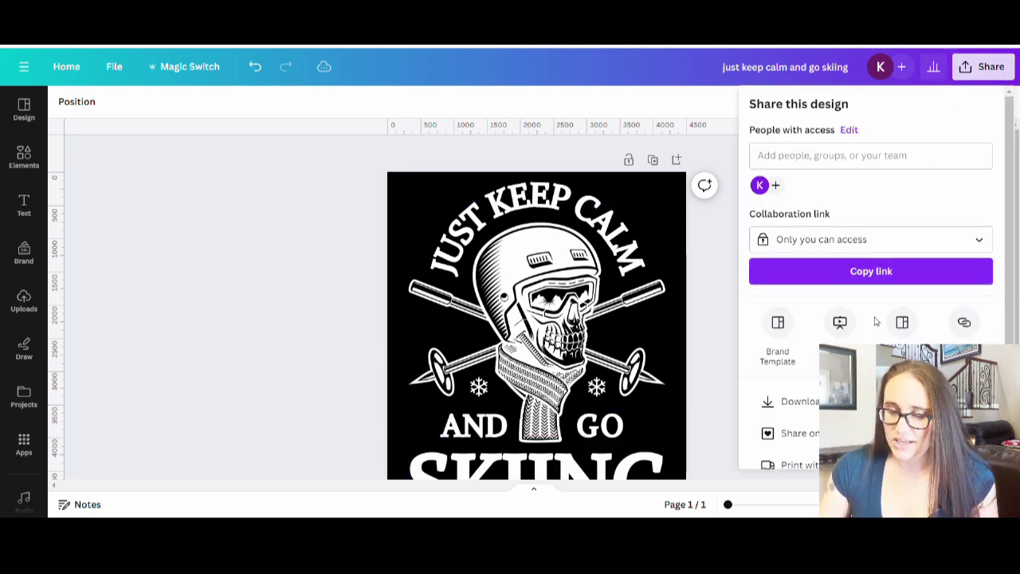
click(797, 401)
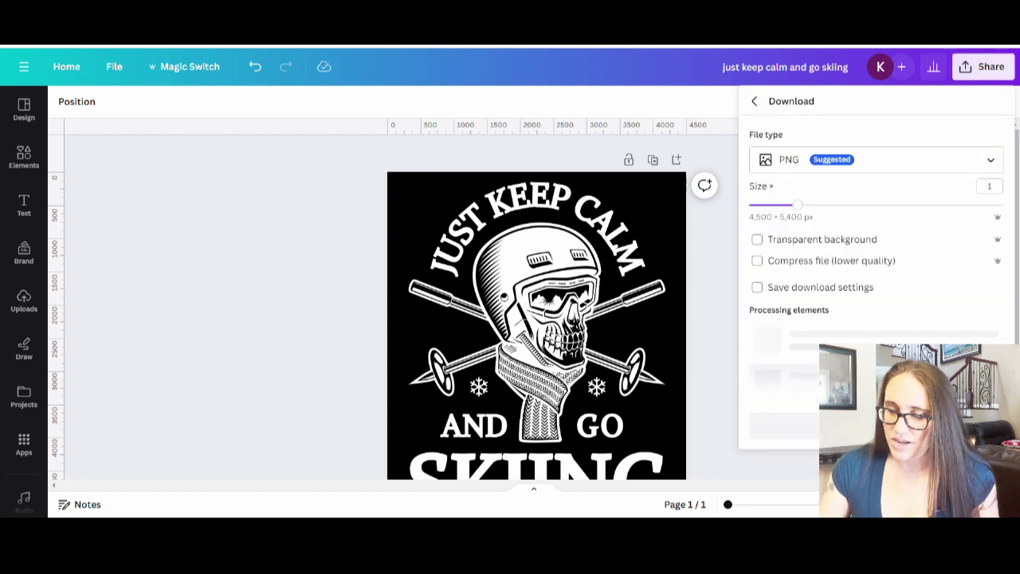
click(839, 241)
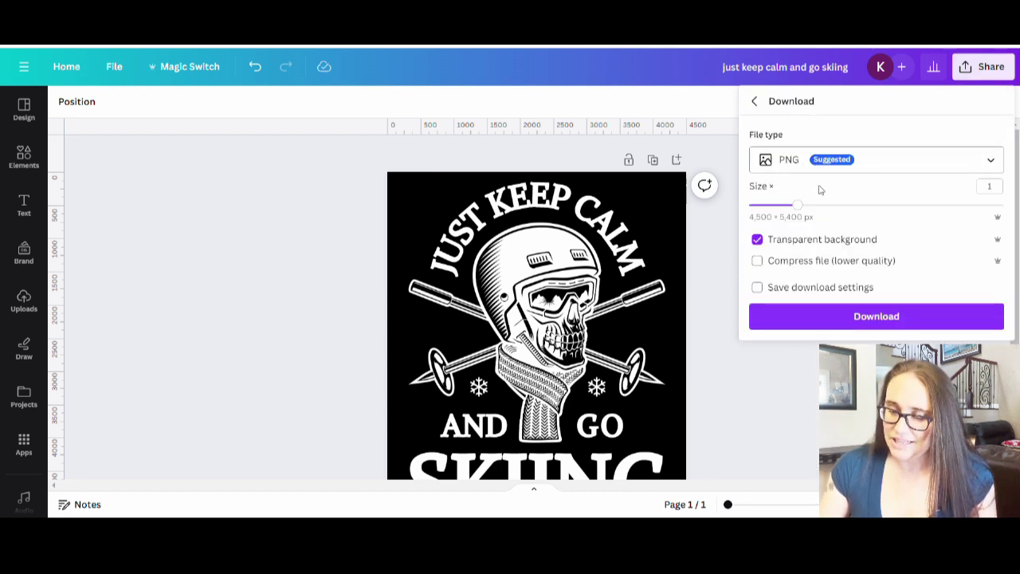
click(867, 317)
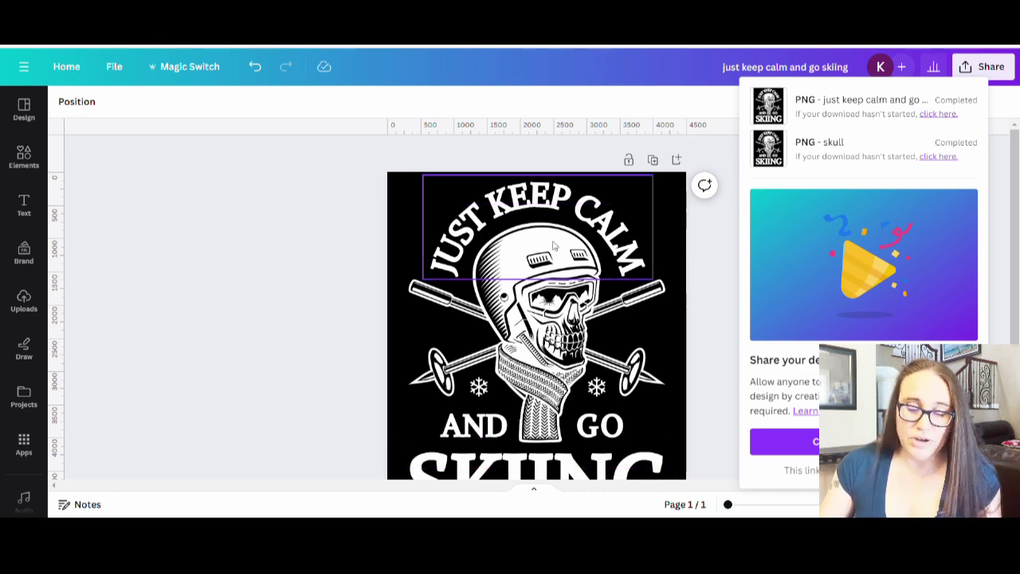
click(268, 278)
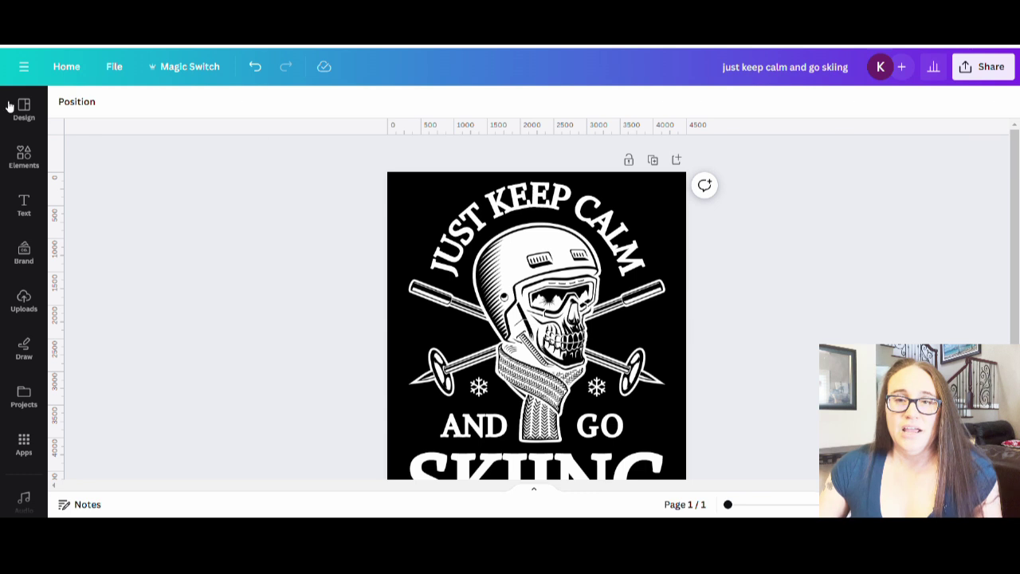